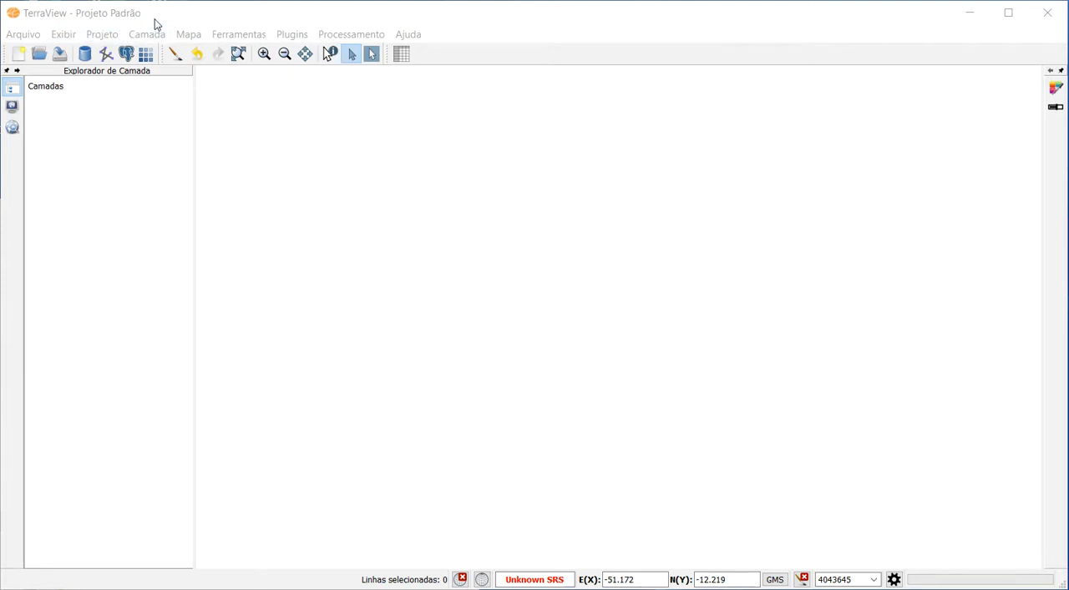
left_click(205, 15)
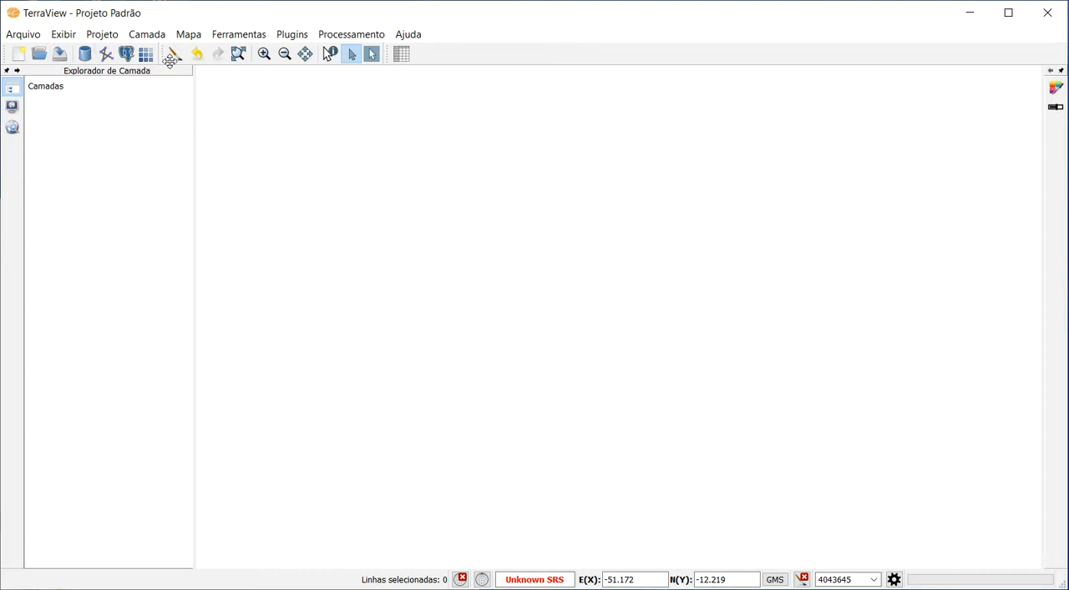
left_click(155, 36)
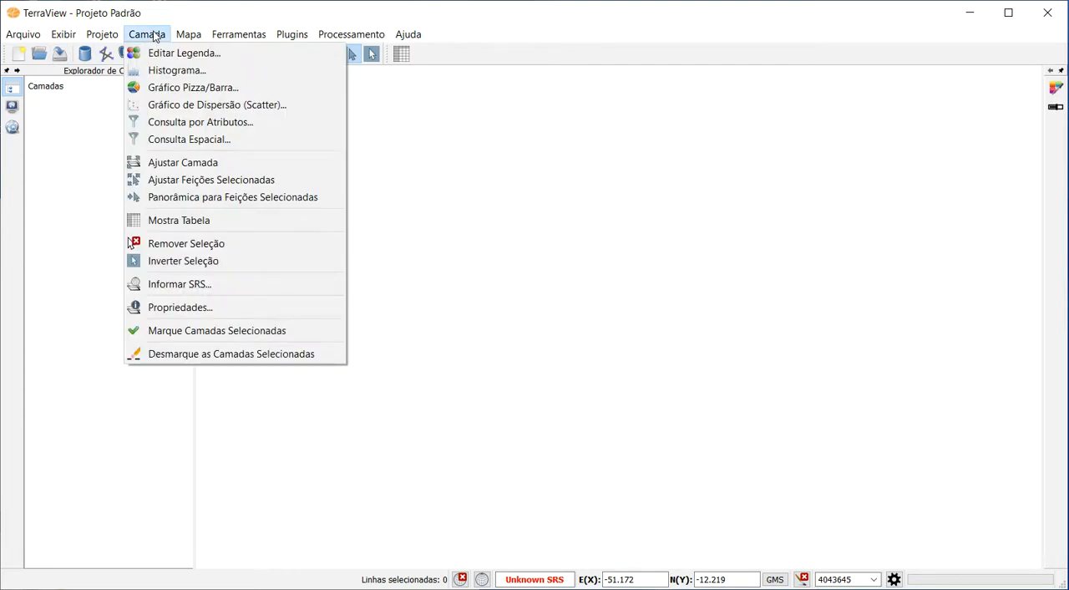
left_click(134, 36)
left_click(109, 38)
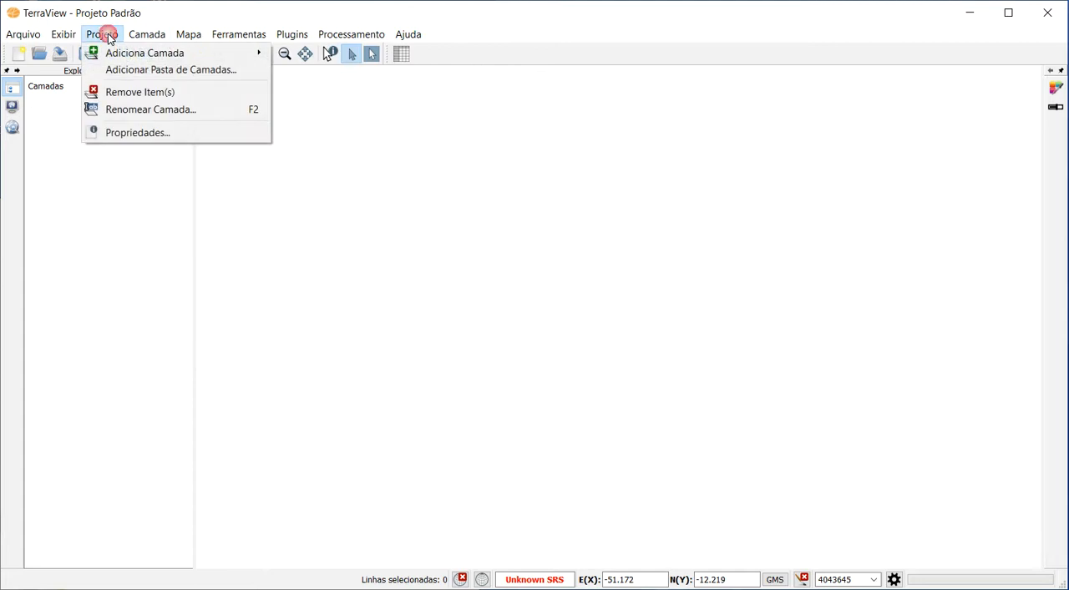
mouse_move(145, 52)
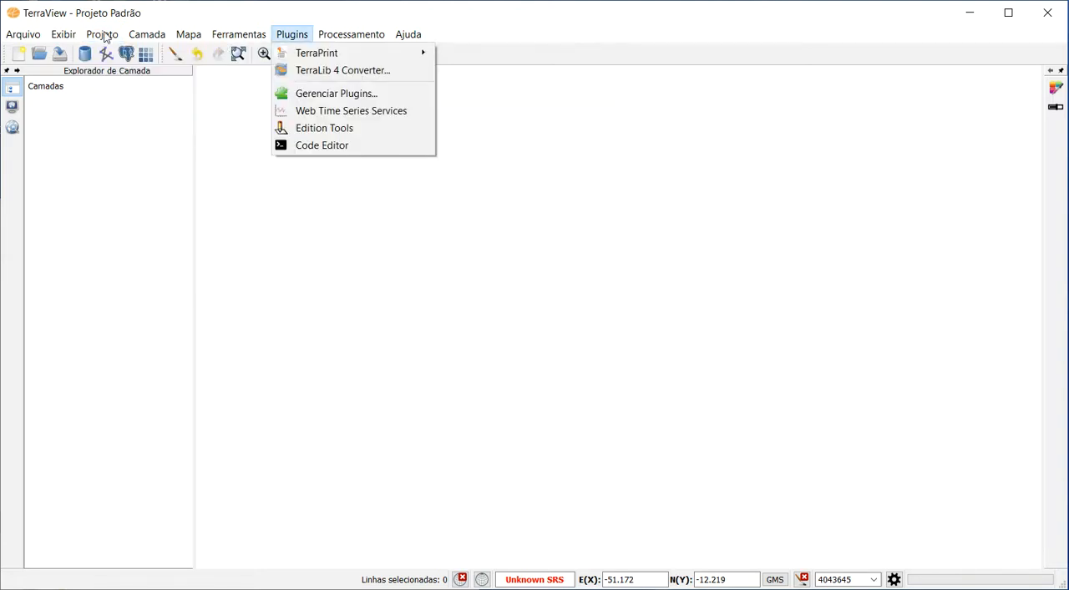
key("Escape")
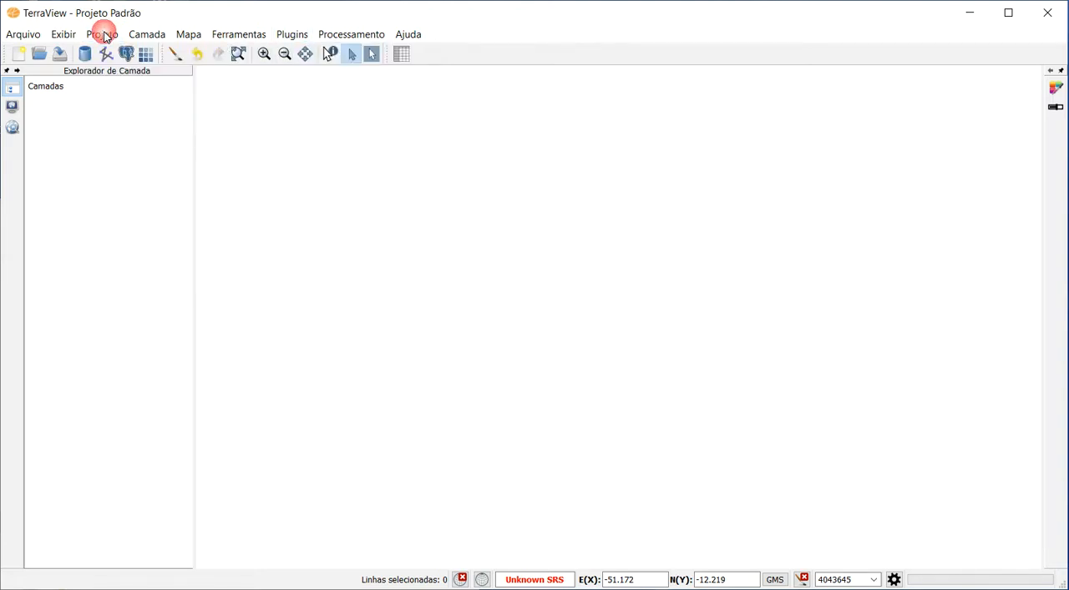
Examine the File System and DataSource views of the data source explorer, and return to the layer explorer.
left_click(12, 129)
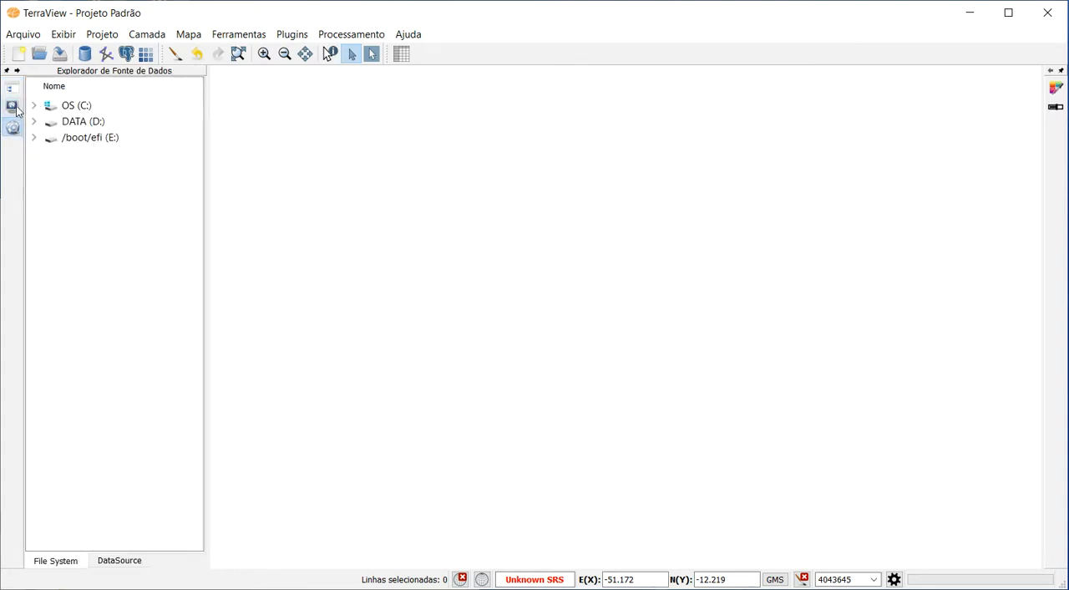
left_click(119, 561)
left_click(66, 564)
left_click(117, 562)
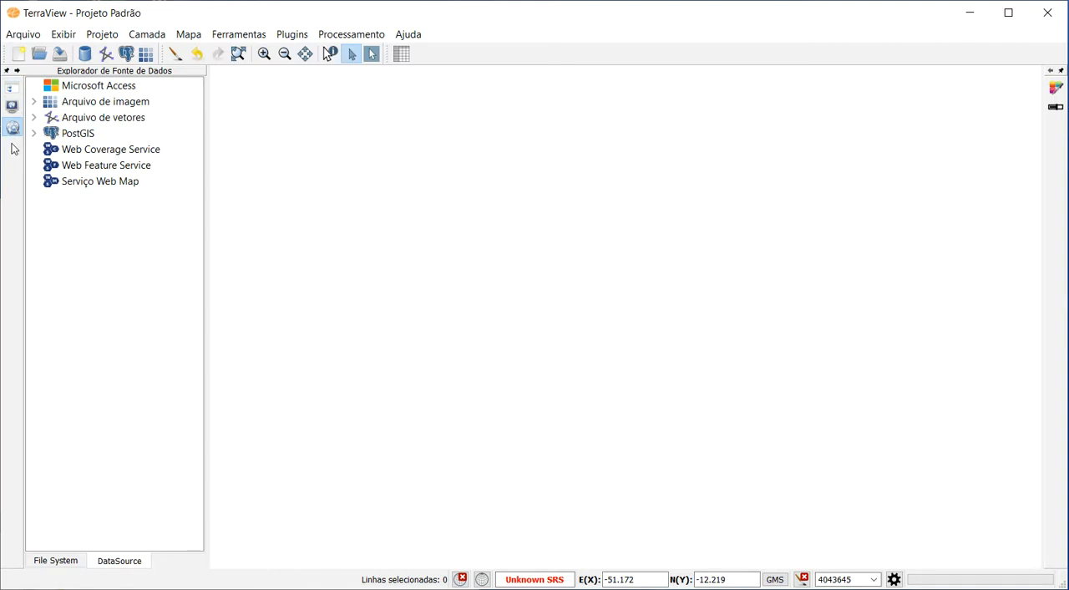
left_click(17, 94)
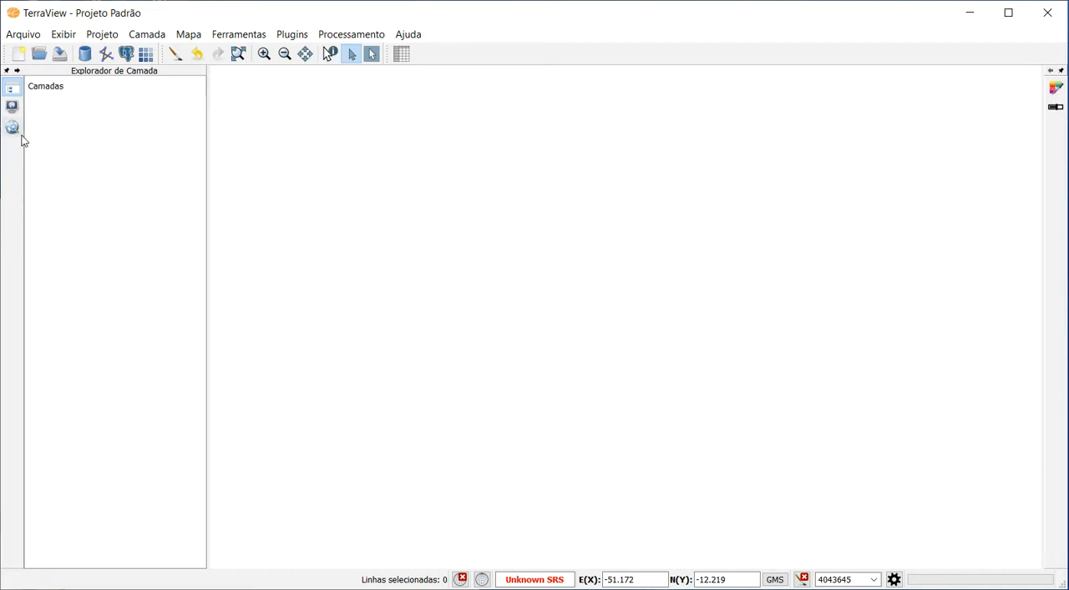
Add the UF_BR.shp shapefile as a vector layer and draw it with the whole extent of Brazil in view.
left_click(106, 55)
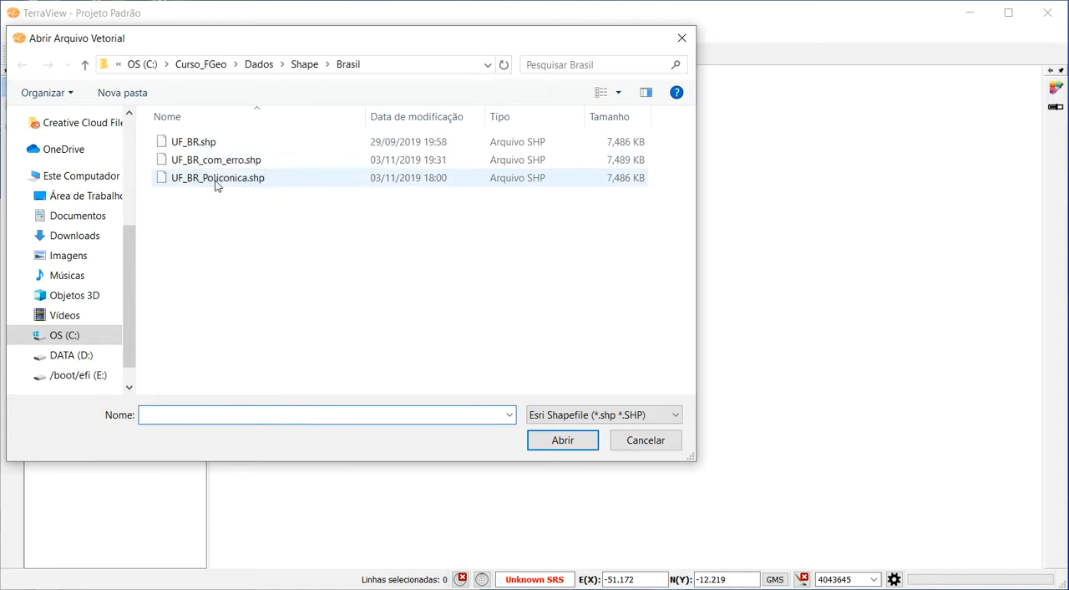
left_click(184, 143)
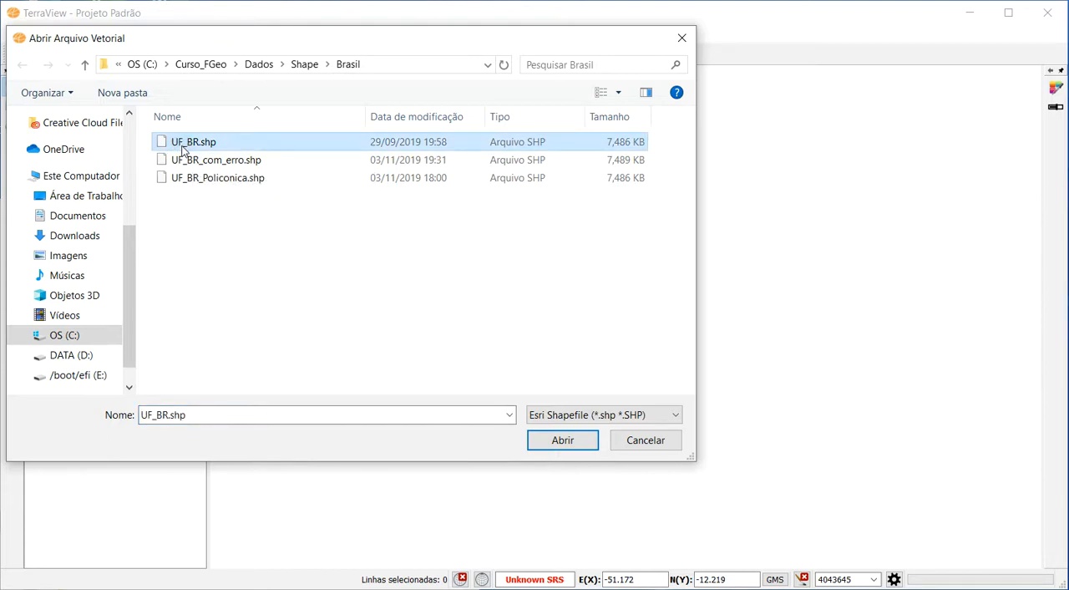
left_click(573, 446)
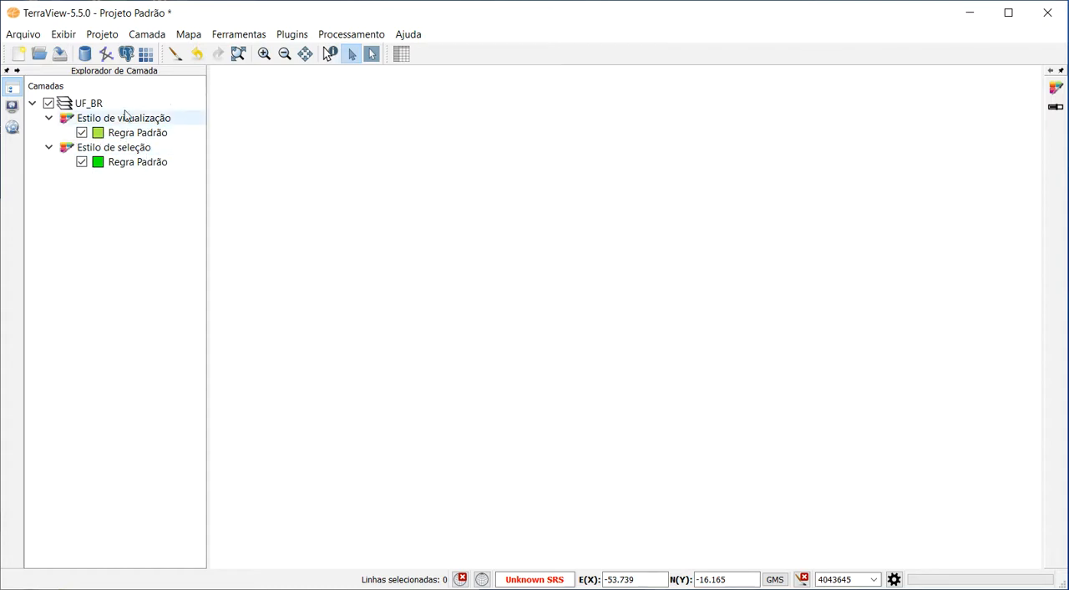
left_click(175, 53)
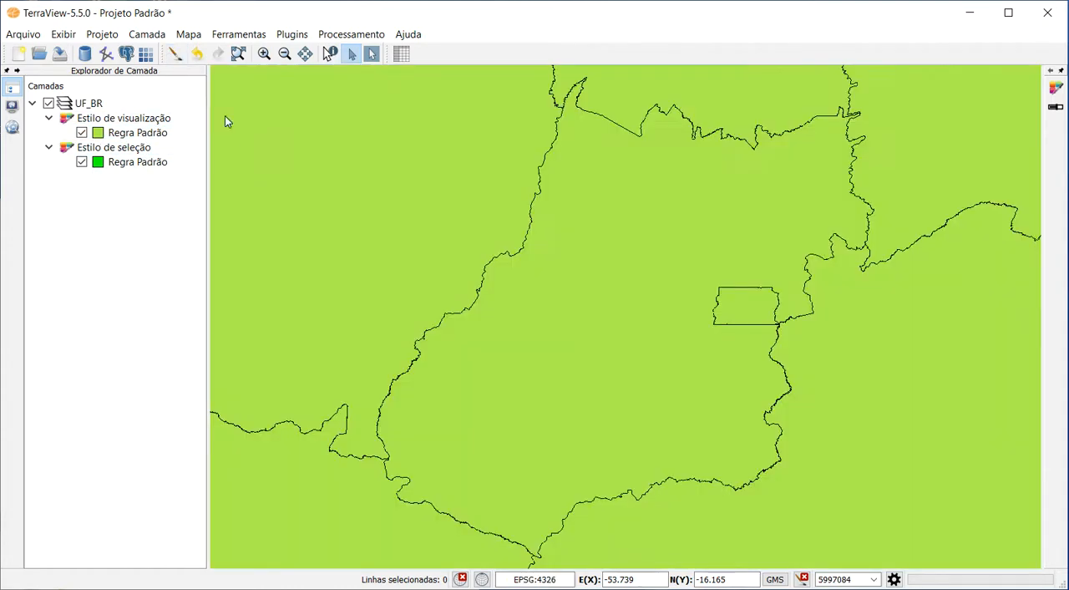
left_click(238, 54)
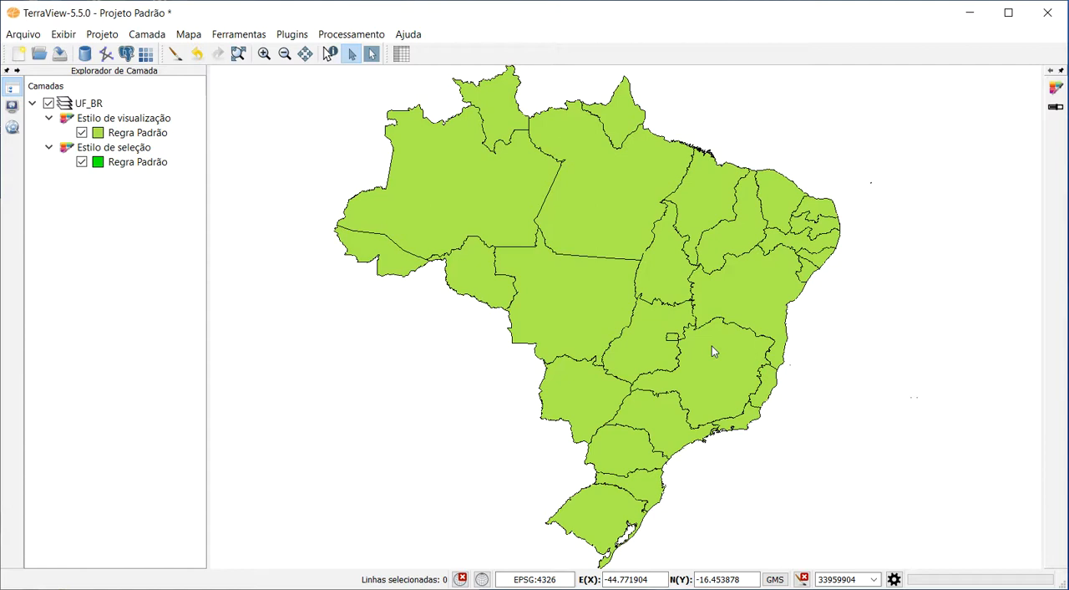
Select Pará, Amazonas, Mato Grosso and Pará again one at a time on the map, and clear the selection.
left_click(353, 54)
left_click(594, 208)
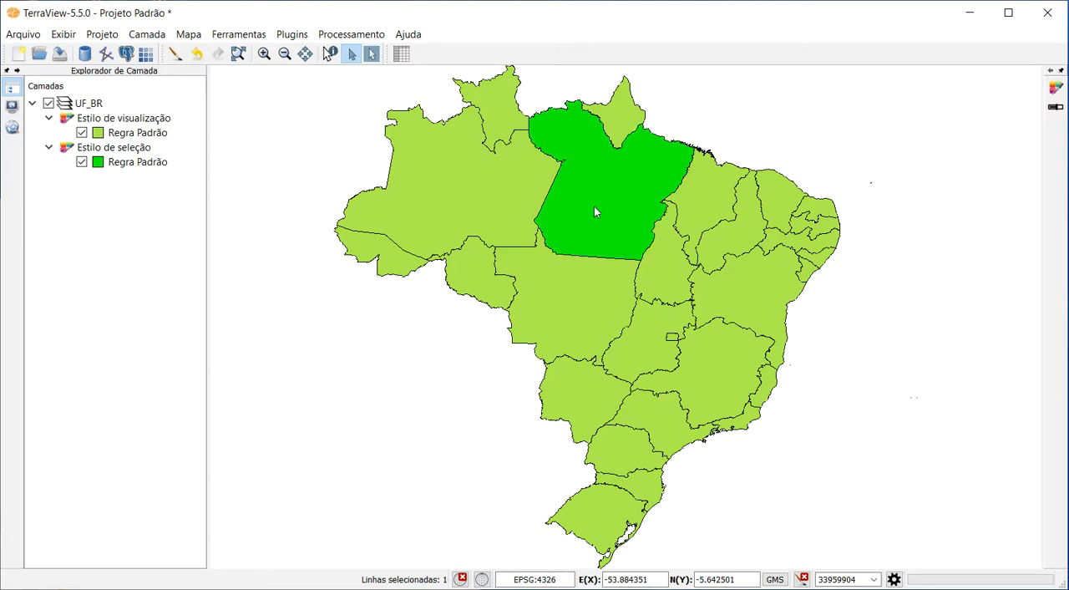
left_click(459, 193)
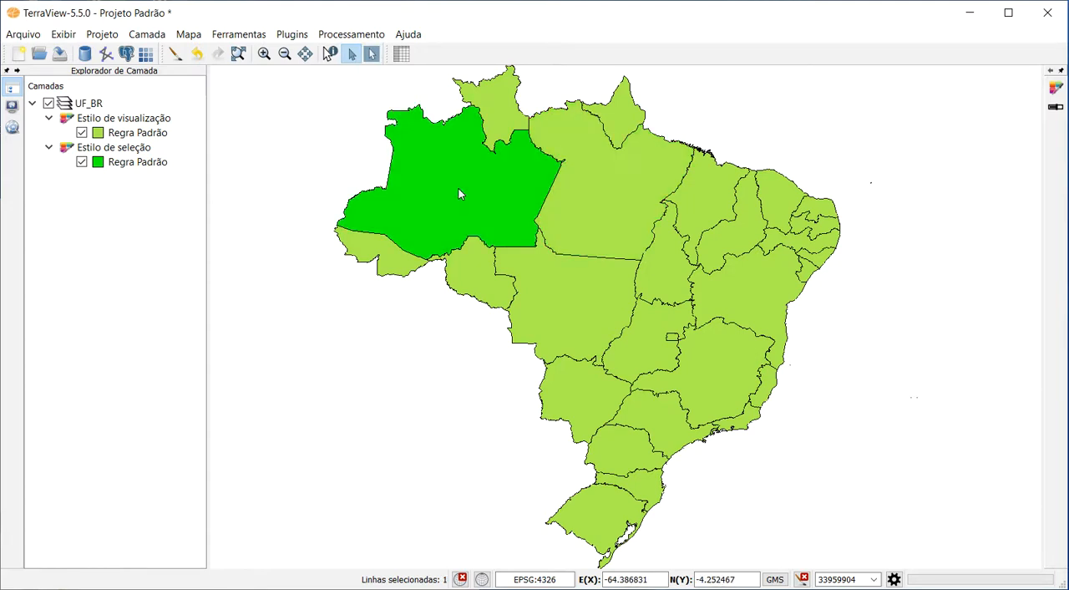
left_click(581, 279)
left_click(616, 190)
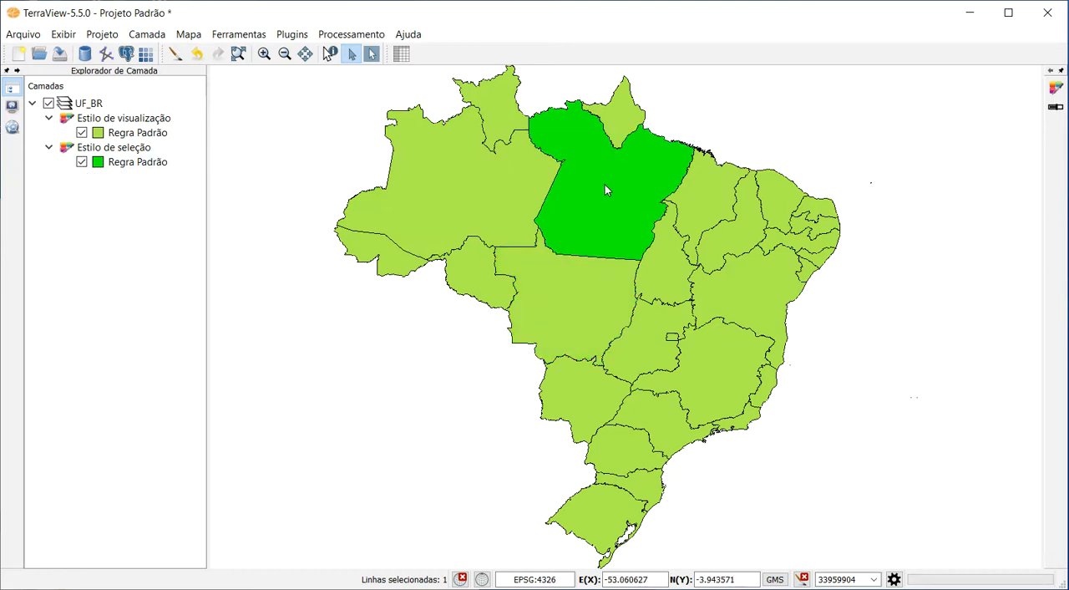
left_click(331, 146)
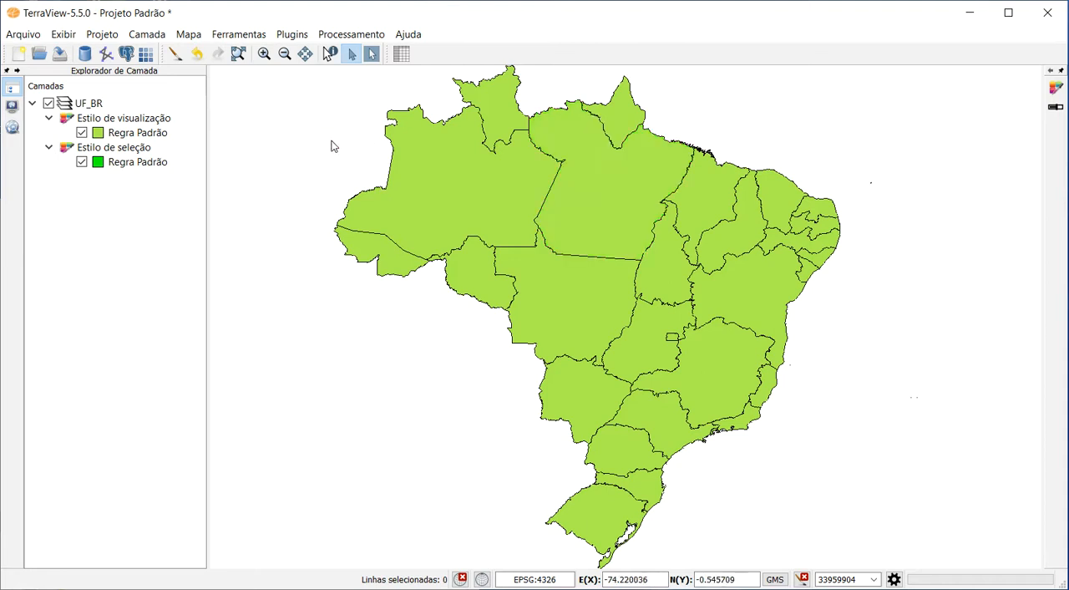
Change the basic fill colour of the UF_BR visualization style's polygon symbol to magenta #aa007f.
double_click(101, 138)
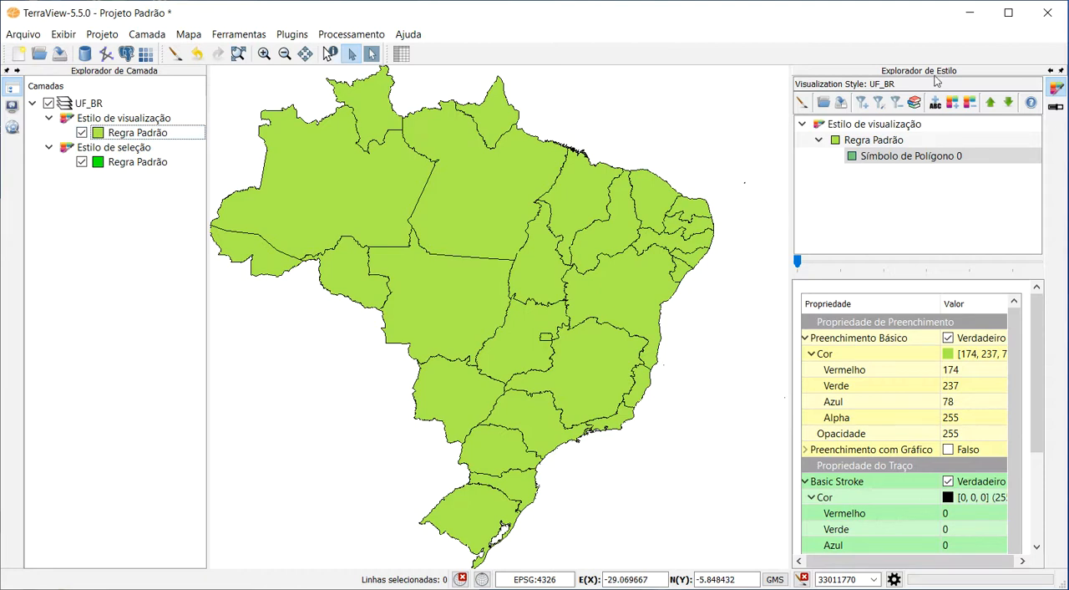
left_click(879, 159)
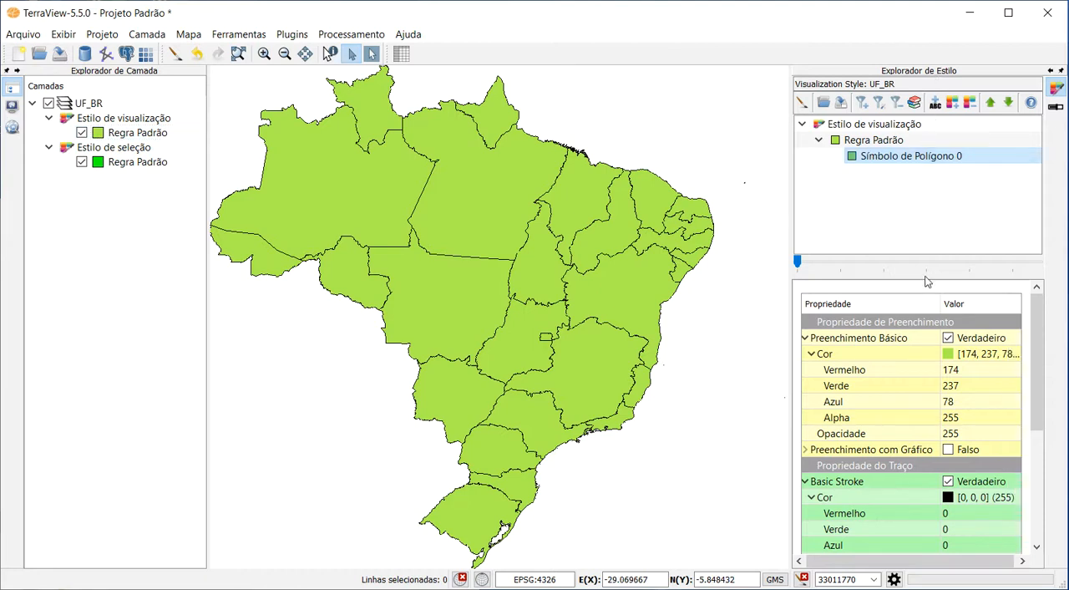
left_click(949, 359)
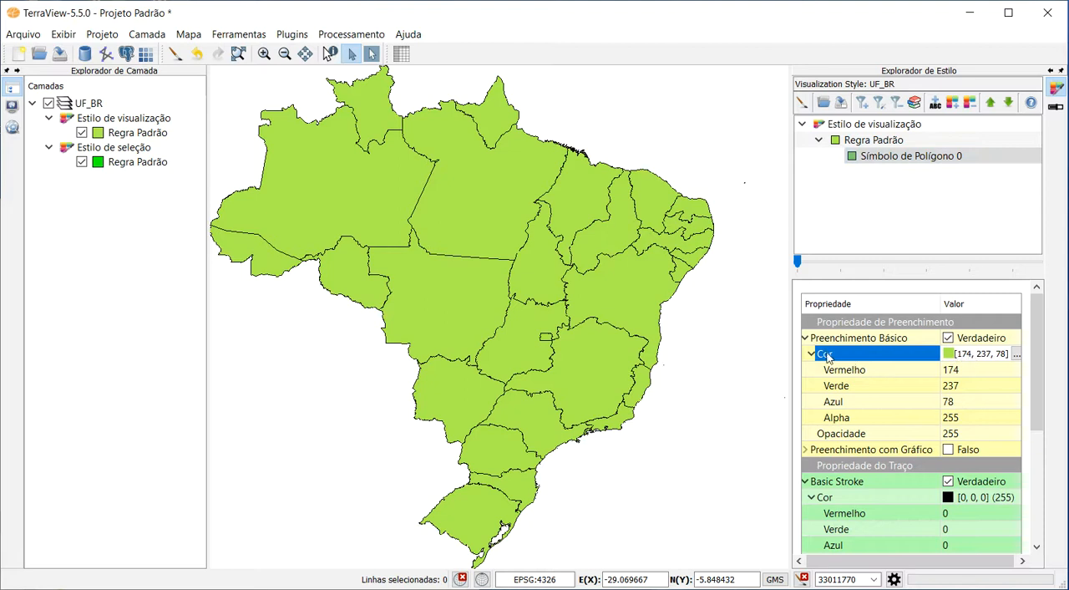
left_click(1014, 354)
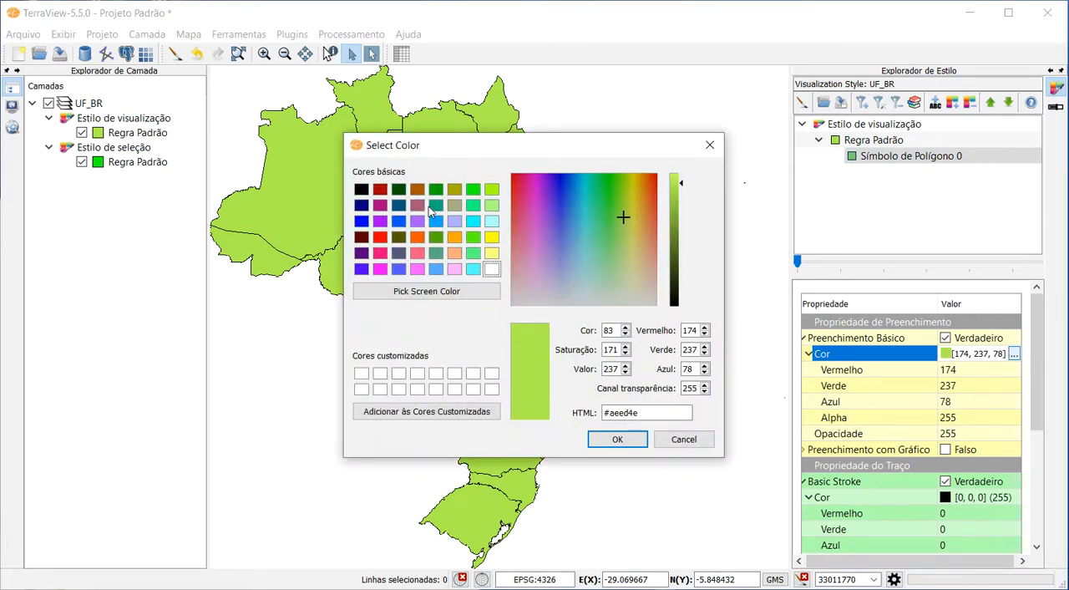
left_click(380, 206)
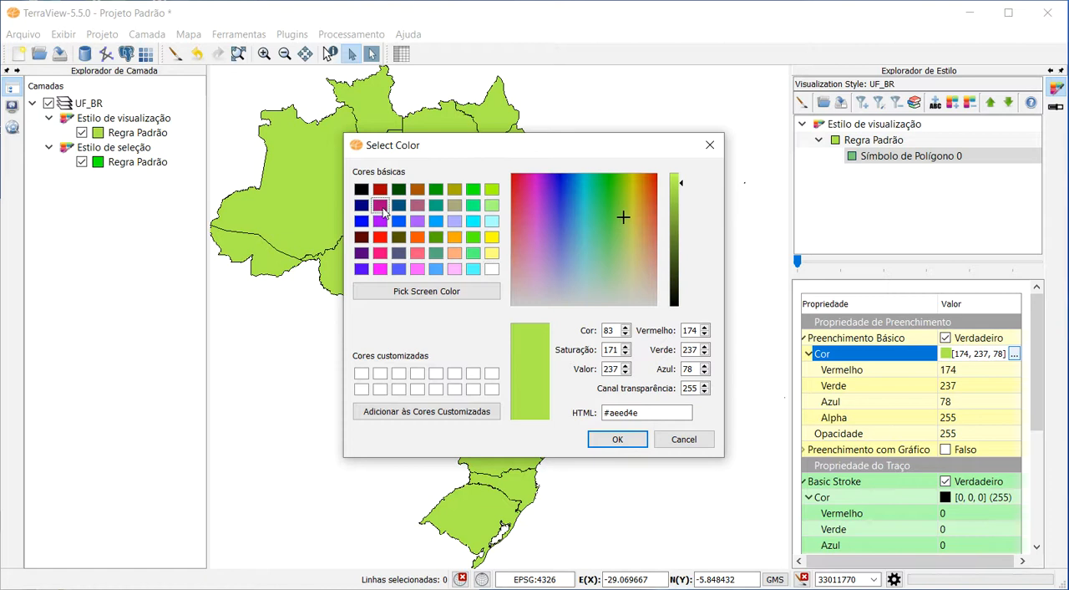
left_click(626, 441)
Lower the polygon fill's opacity to 89 and redraw the map, closing the style explorer.
left_click(971, 434)
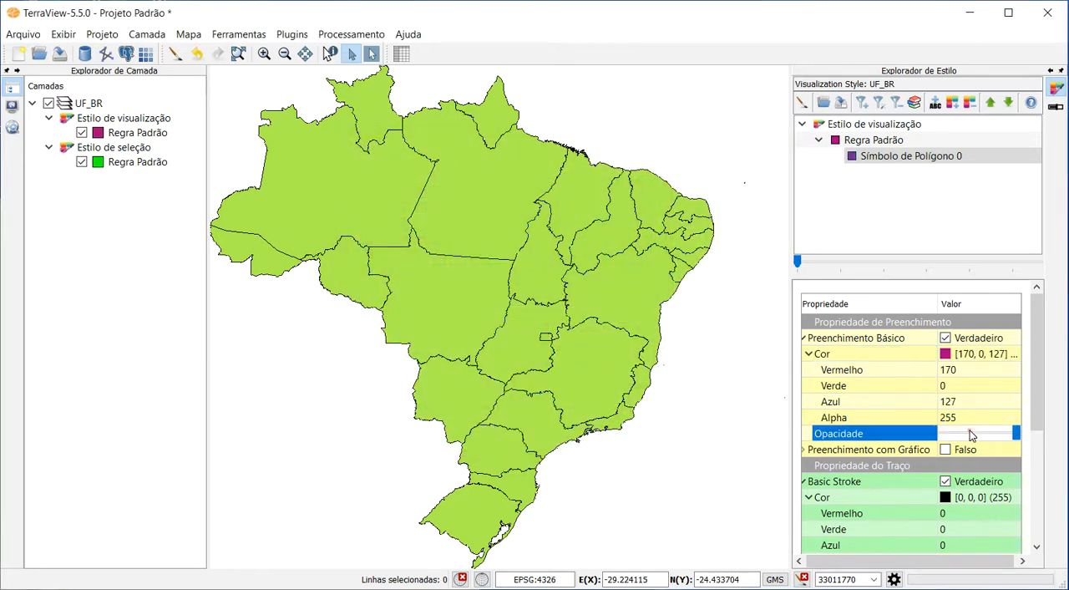
left_click_drag(1016, 434, 967, 447)
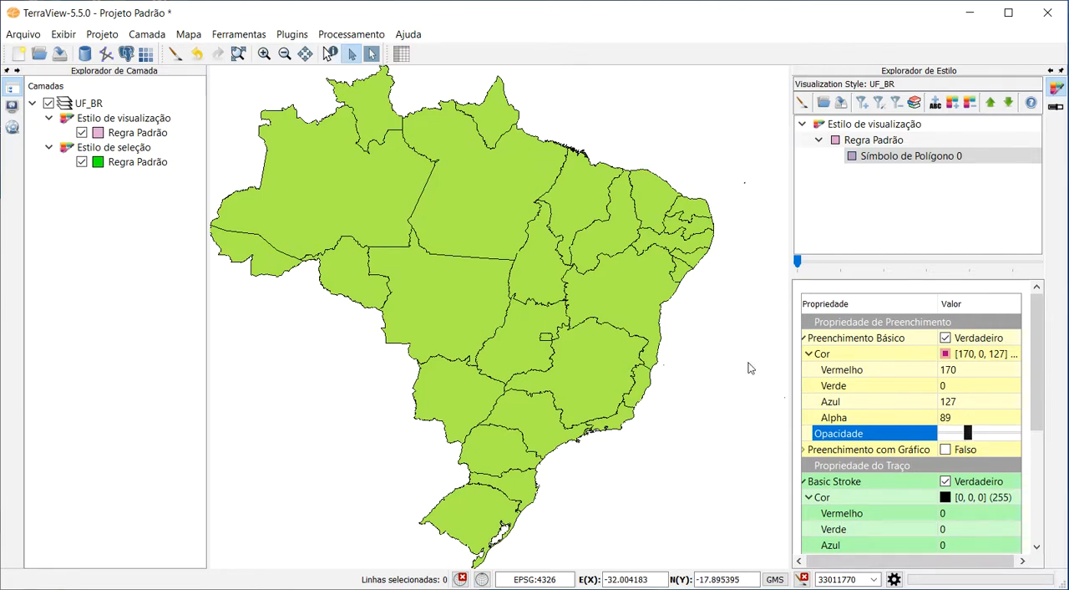
left_click(175, 55)
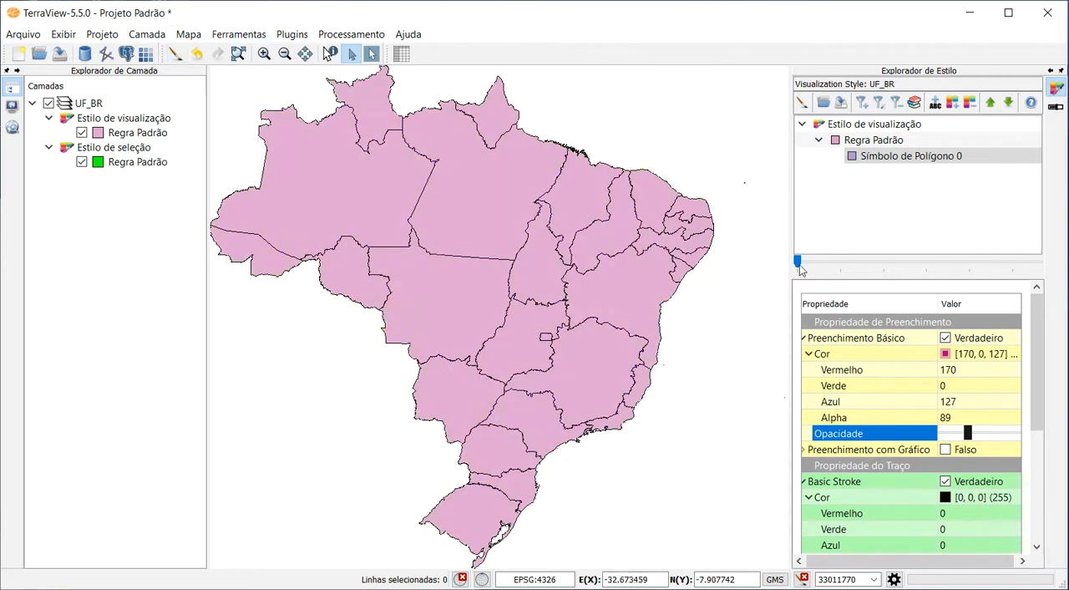
left_click(1055, 90)
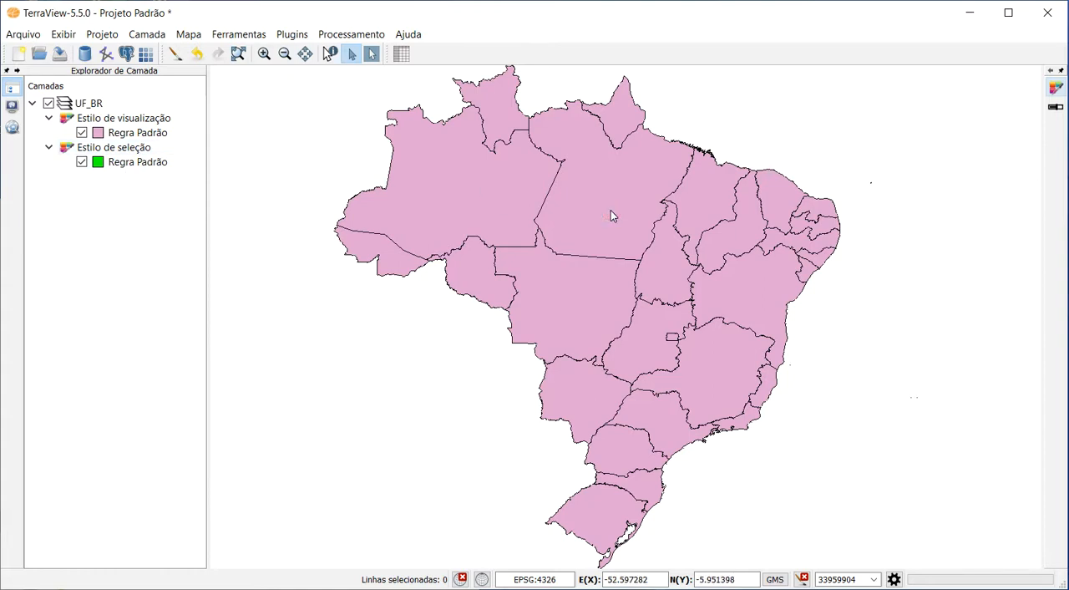
With the UF_BR layer active, select Mato Grosso, Piauí, Bahia and Paraná together on the map.
left_click(111, 105)
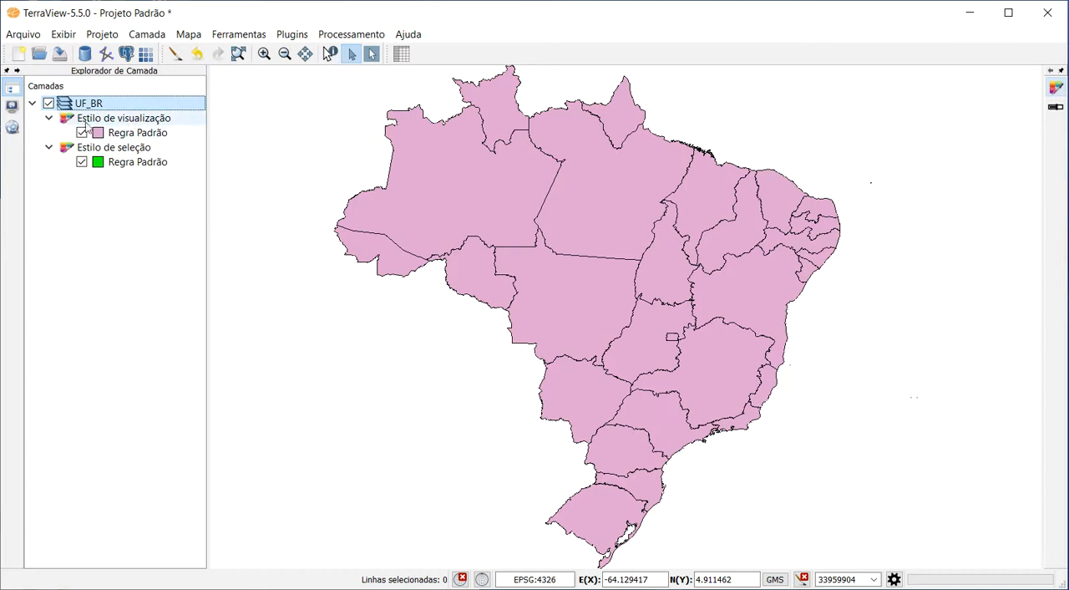
left_click(589, 279)
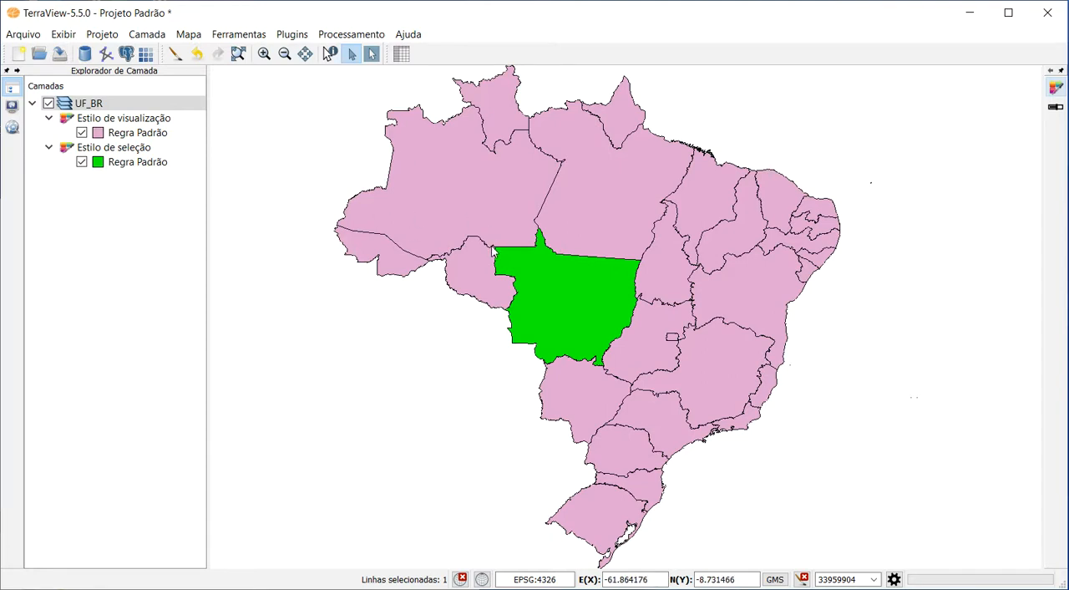
left_click(740, 239, "ctrl")
left_click(755, 301, "ctrl")
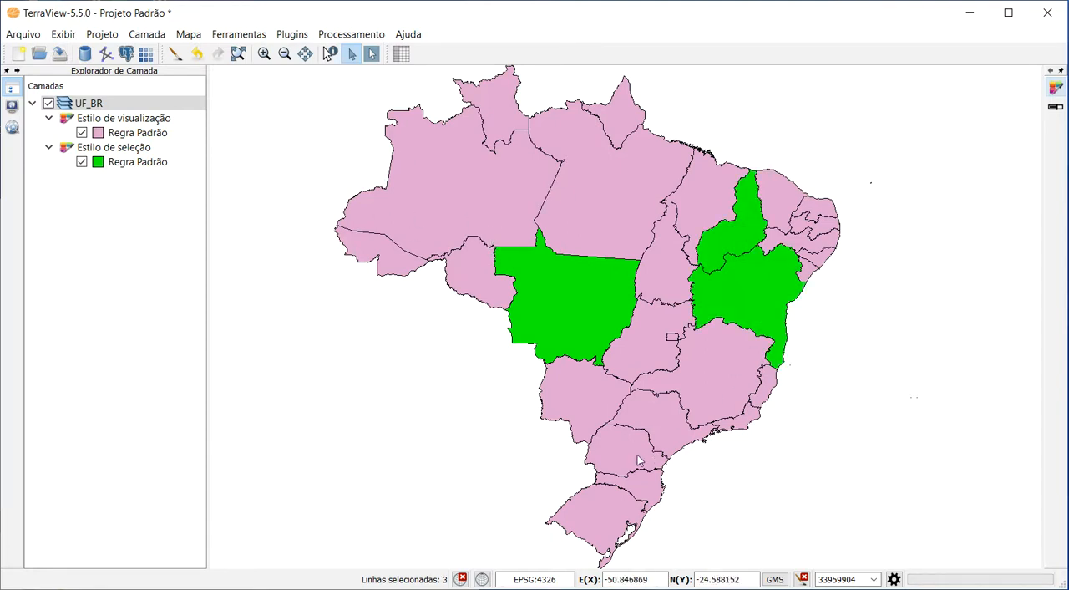
left_click(642, 452, "ctrl")
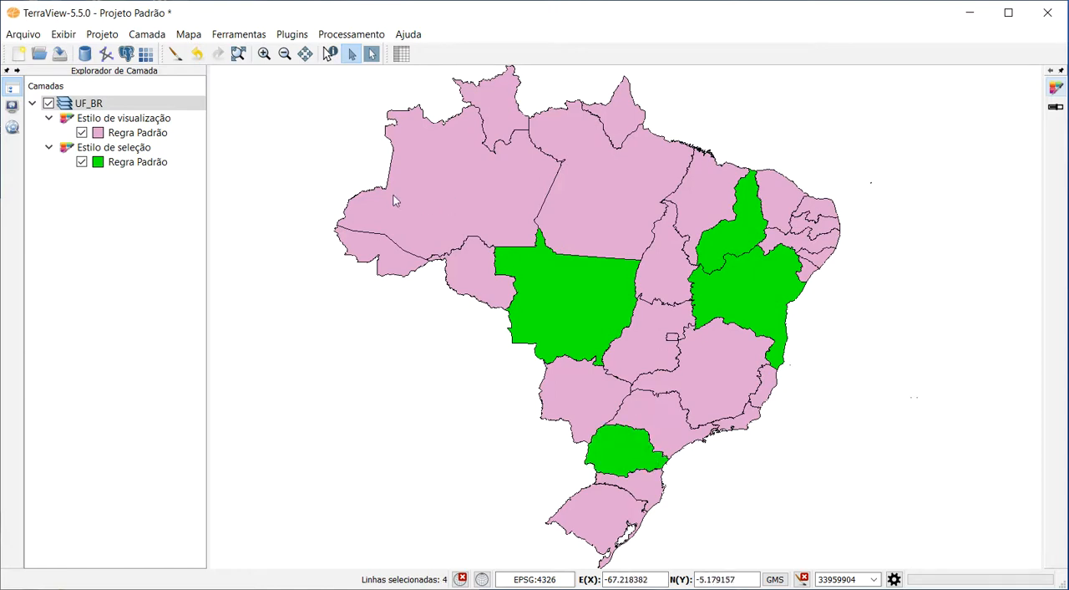
Select the northwestern states with a rectangle, repeat with a larger one that includes Pará, and clear the selection.
left_click_drag(421, 193, 525, 309)
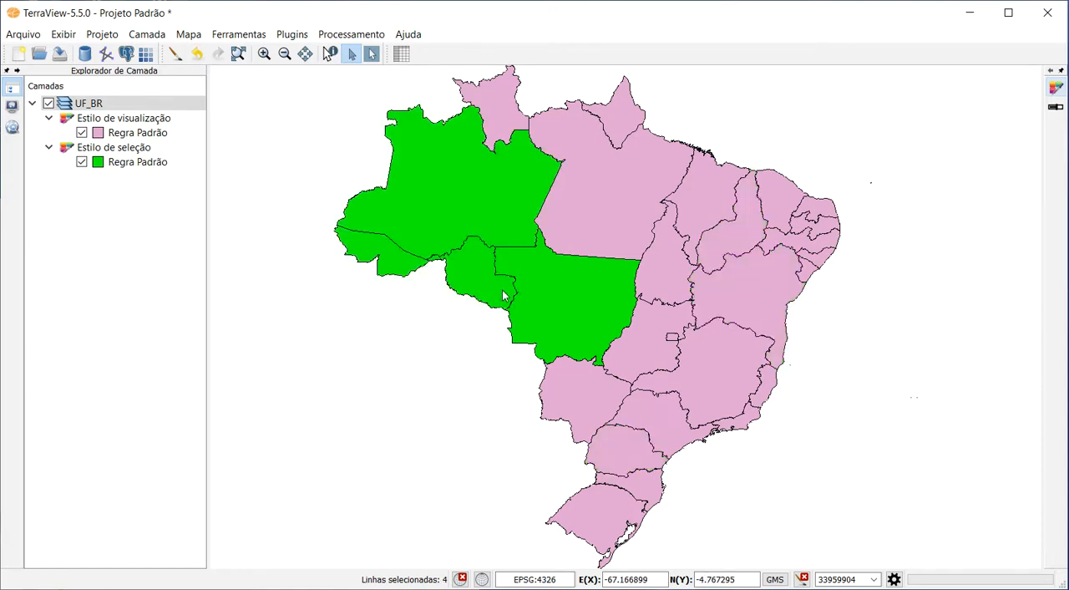
left_click_drag(416, 184, 598, 336)
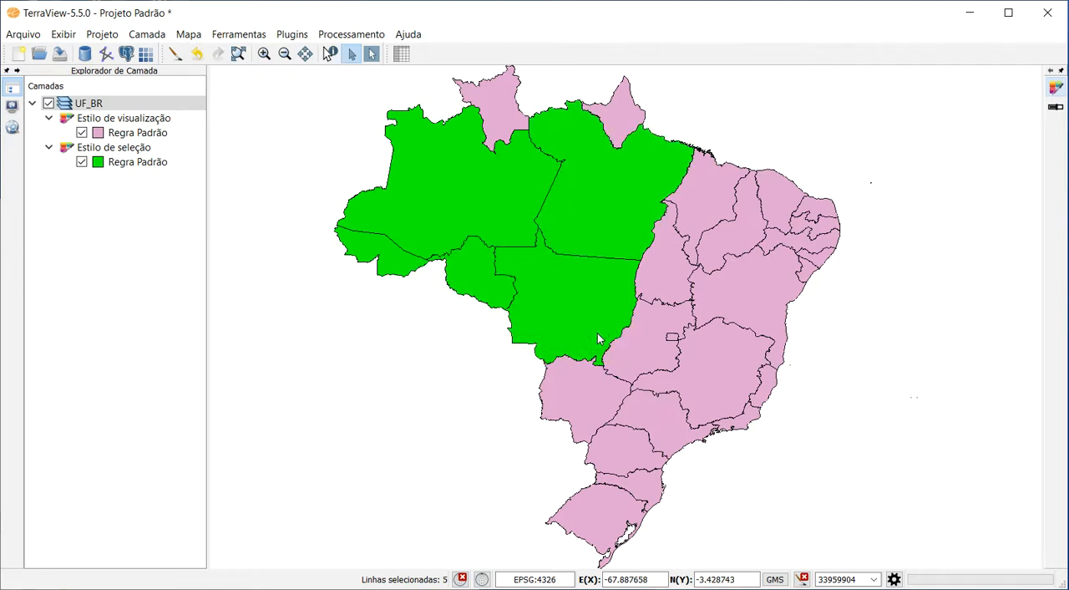
left_click(346, 169)
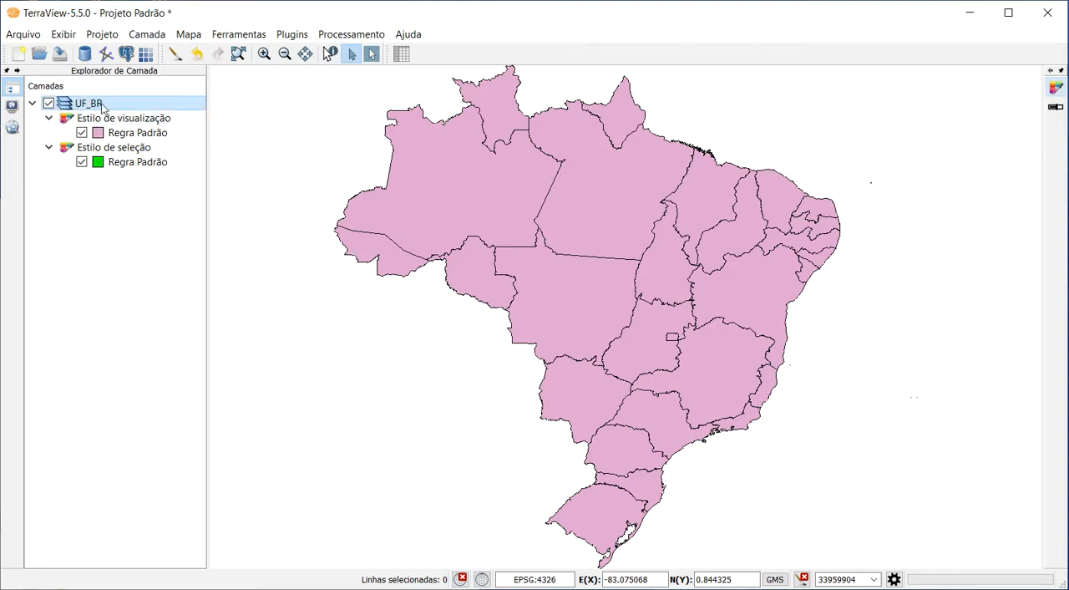
mouse_move(104, 107)
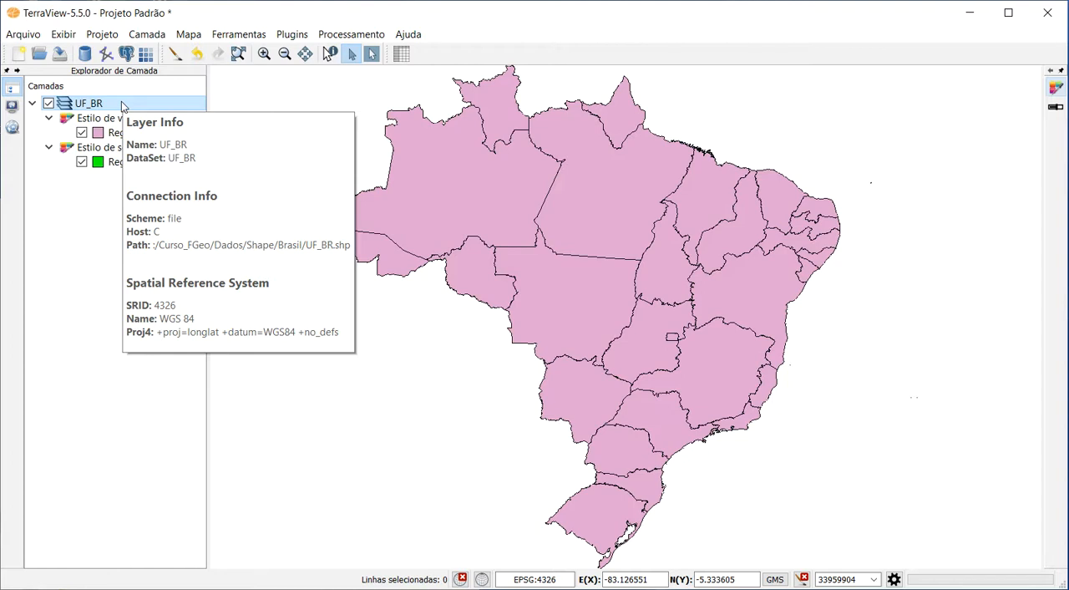
right_click(102, 216)
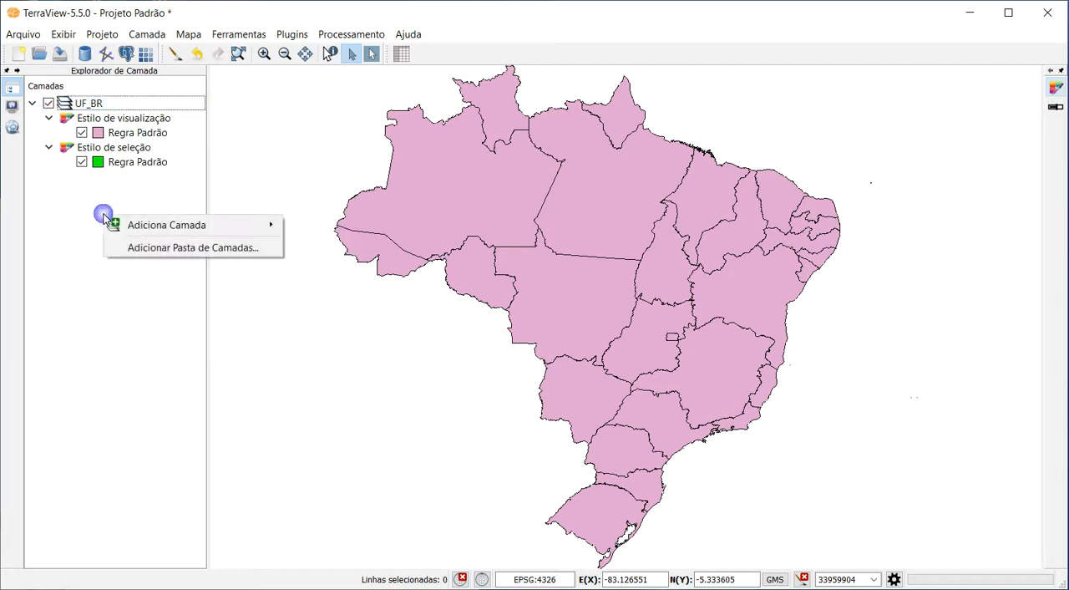
left_click(115, 105)
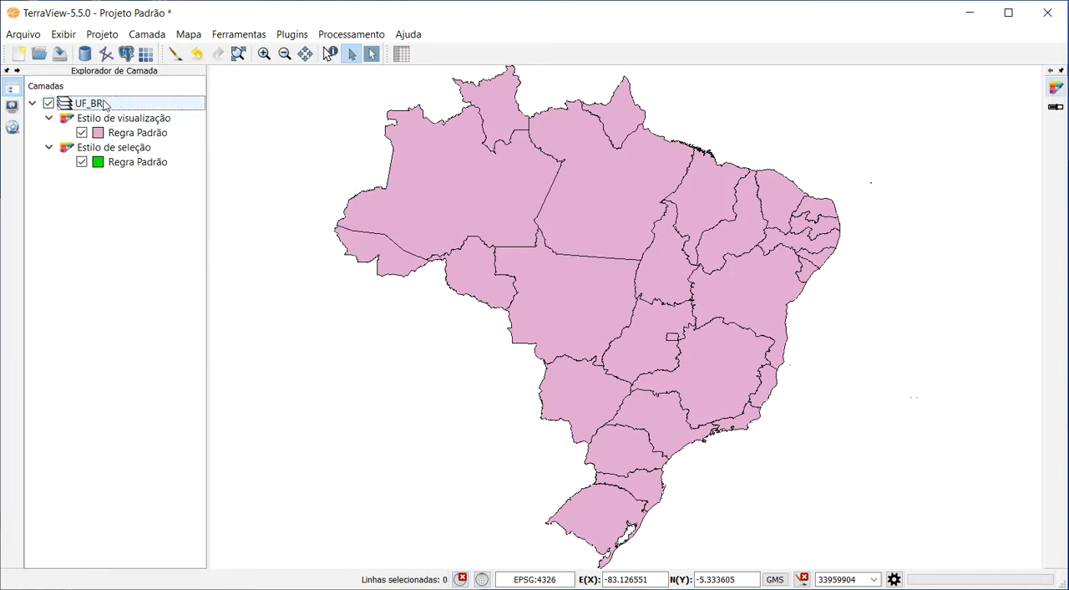
Rename the UF_BR layer to REGIOES_BR.
right_click(121, 104)
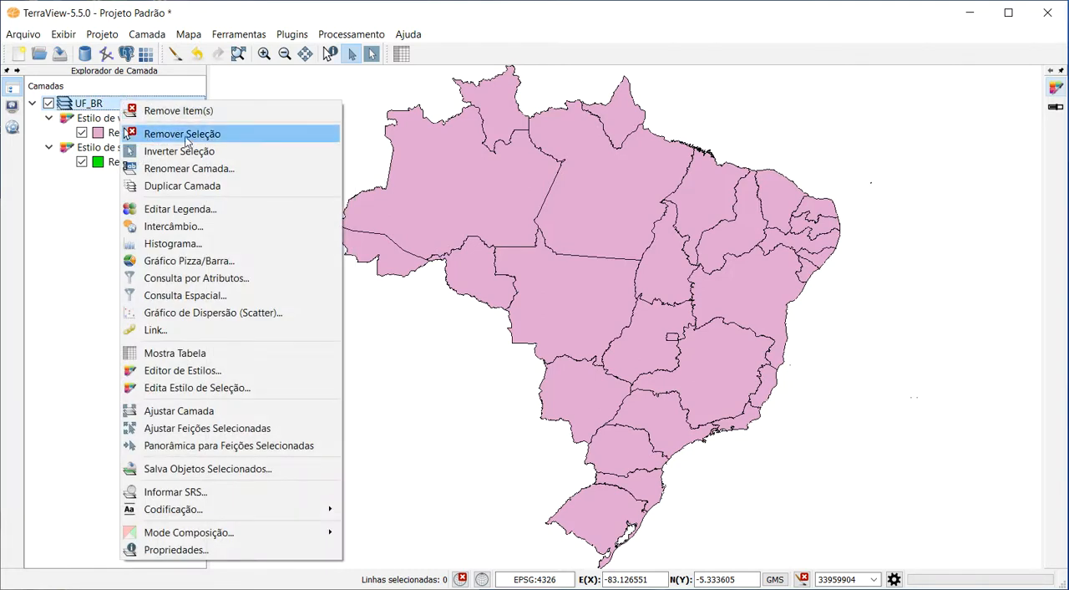
left_click(214, 170)
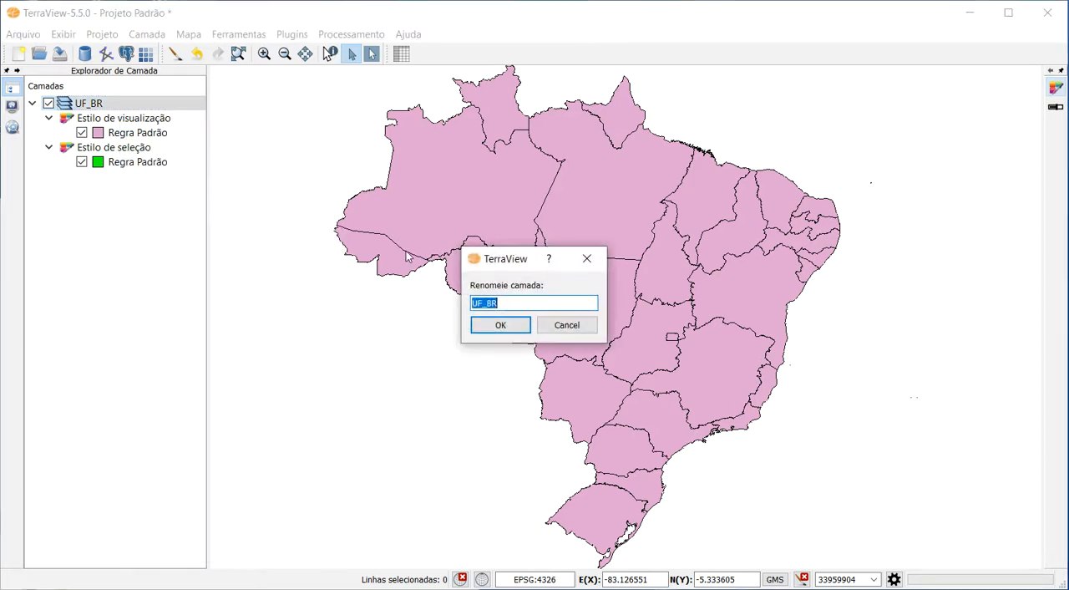
left_click(481, 304)
key("BackSpace")
type("REGIOES")
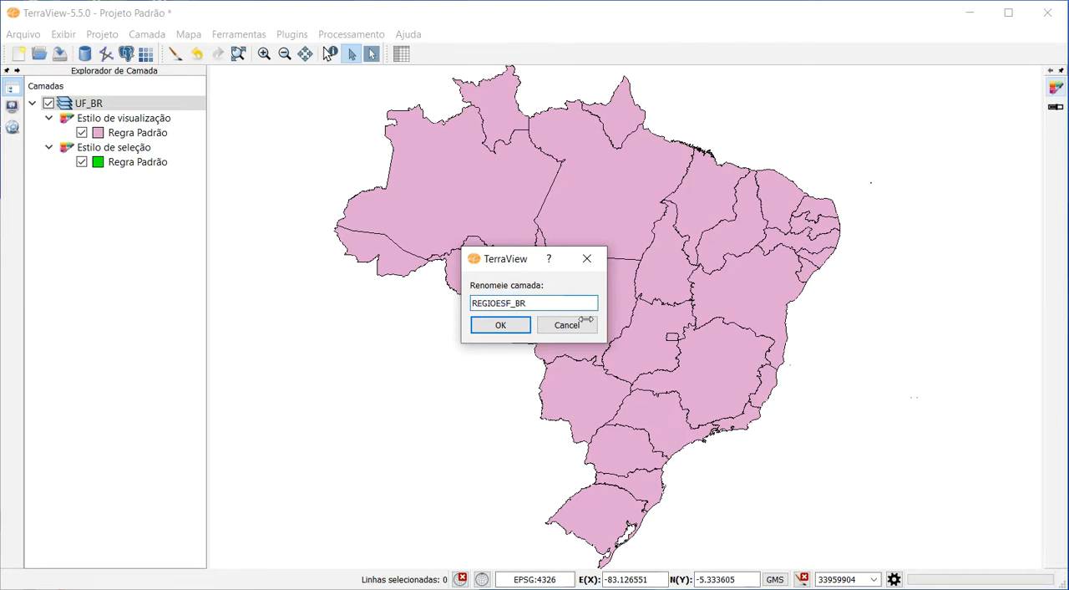
key("Delete")
left_click(496, 328)
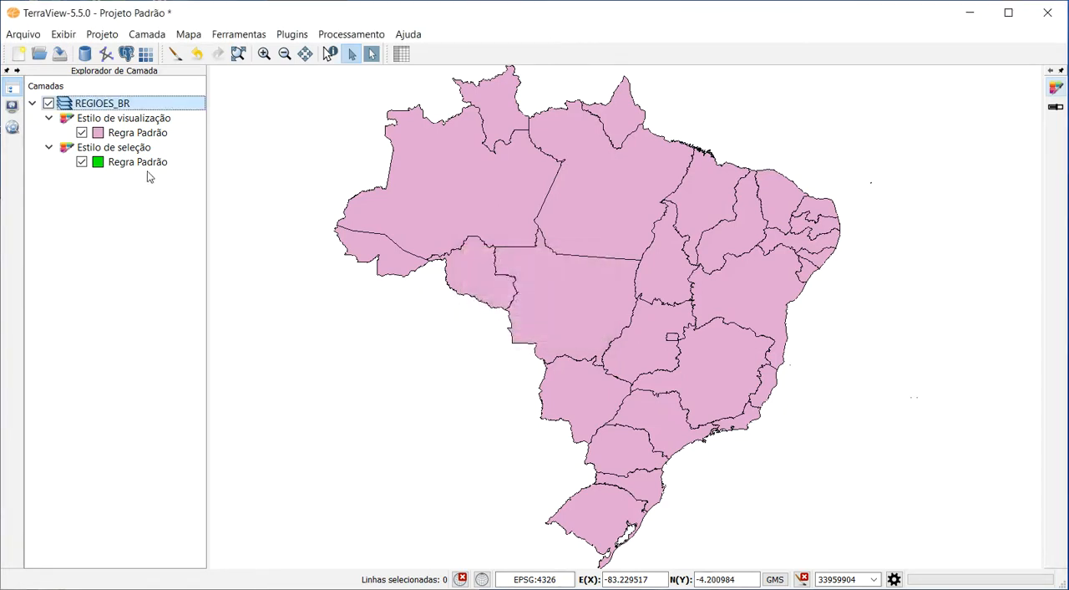
Start a legend for the REGIOES_BR layer, grouping by Valor Único on the NM_REGIAO attribute.
mouse_move(115, 107)
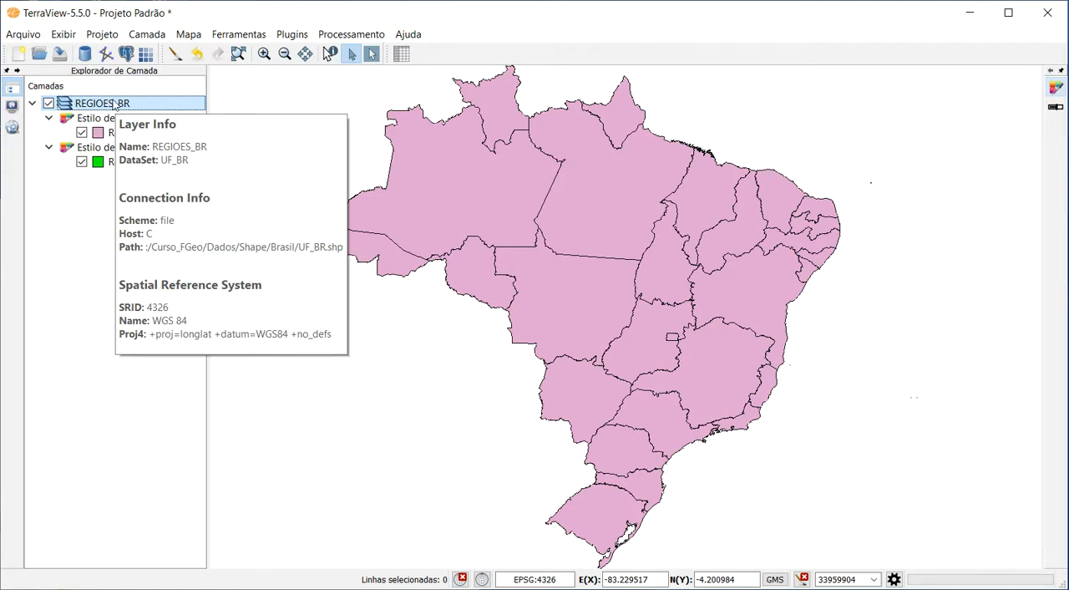
right_click(114, 105)
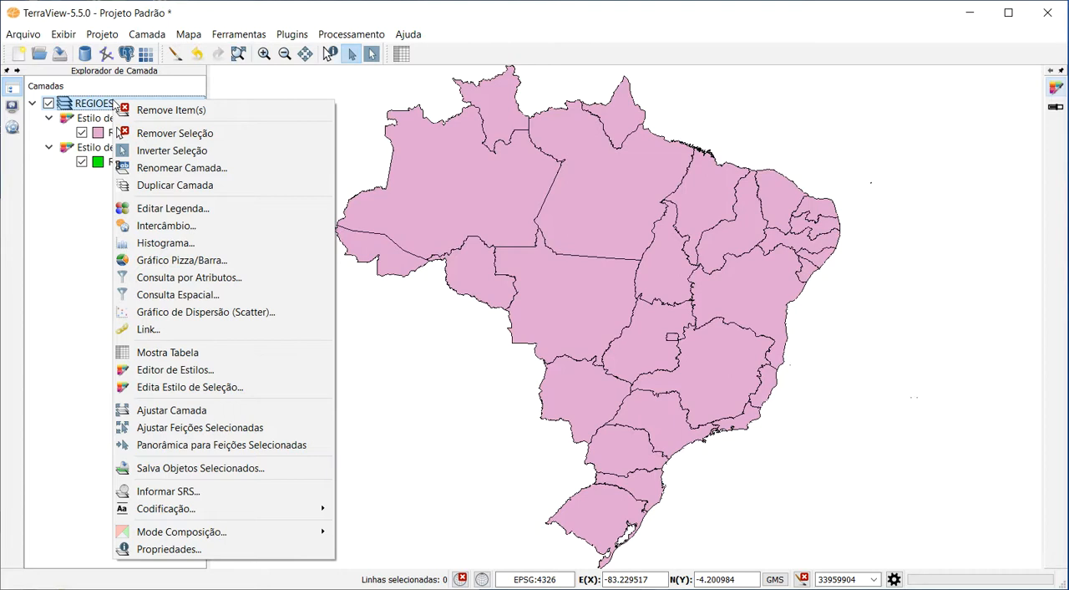
left_click(203, 209)
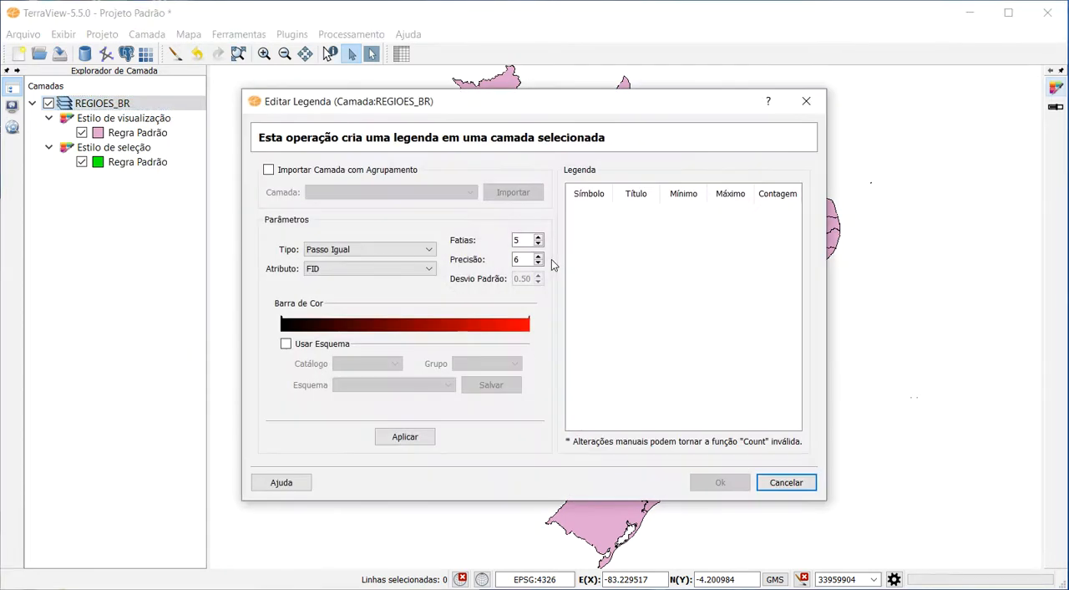
left_click(358, 248)
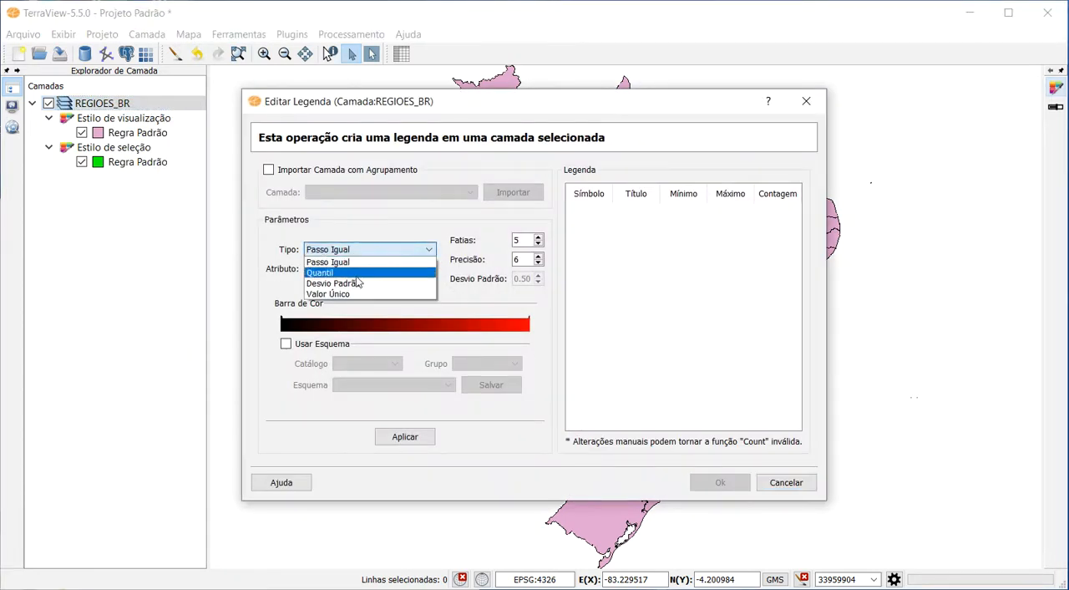
left_click(366, 294)
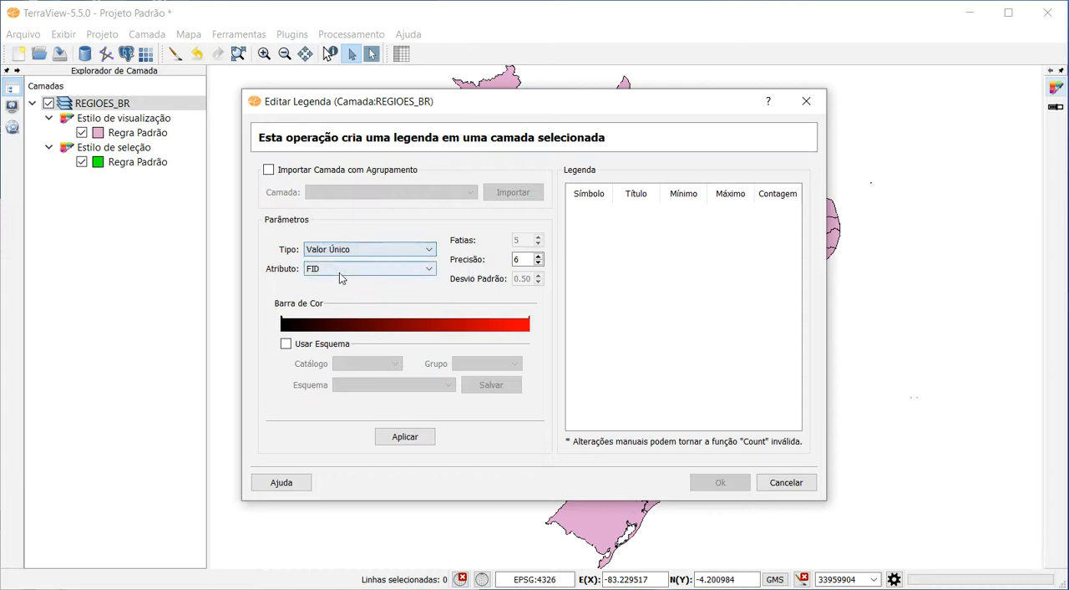
left_click(356, 271)
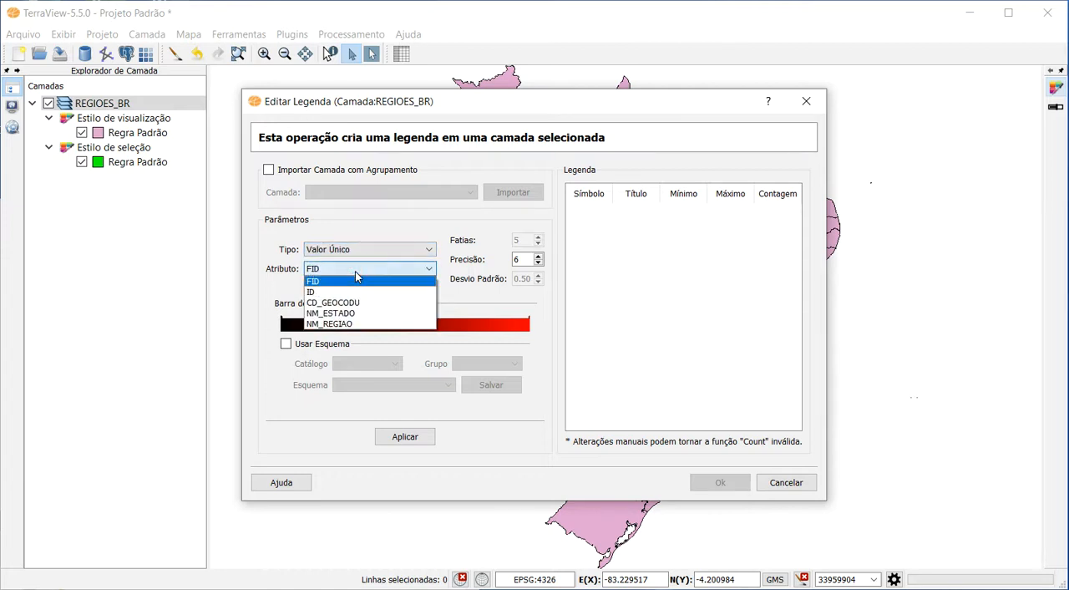
left_click(368, 323)
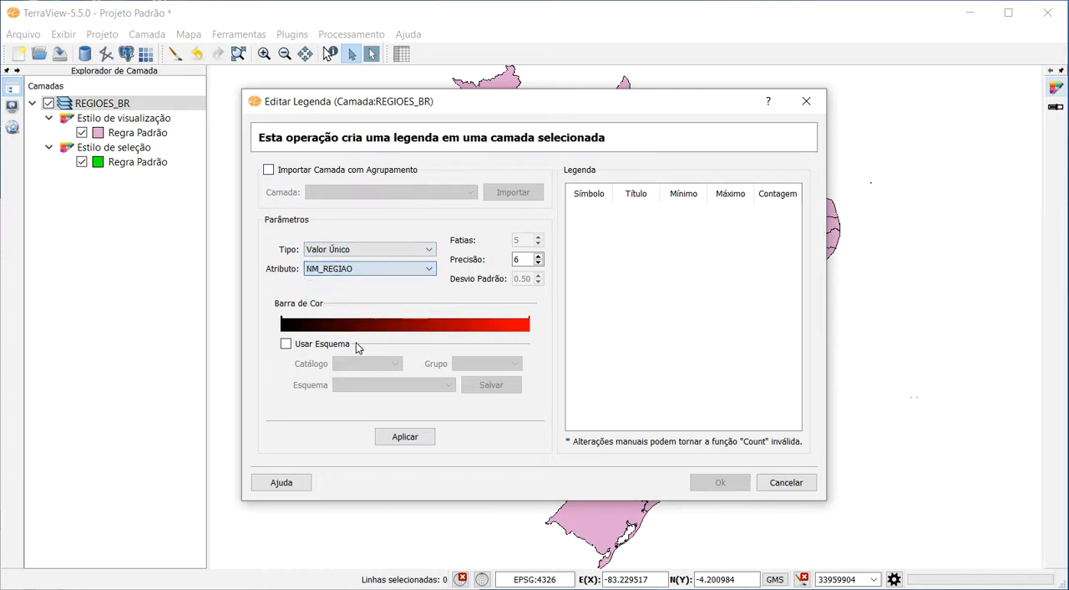
Apply the Land Use 2 scheme from the Classification group to the legend, accept it and widen the layer explorer to fit the style name.
left_click(286, 343)
left_click(482, 365)
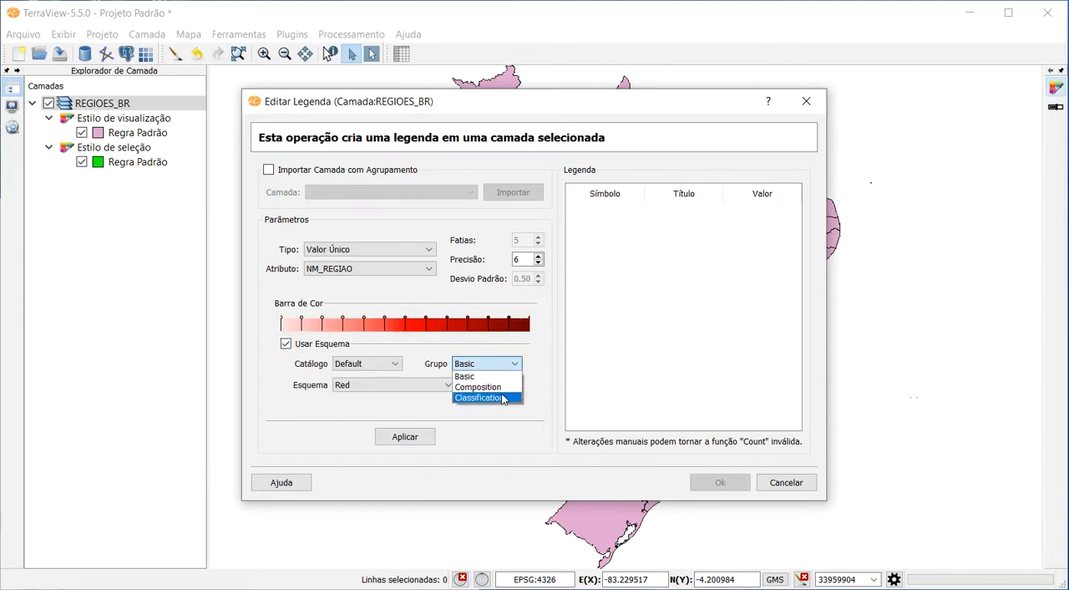
left_click(477, 396)
left_click(390, 387)
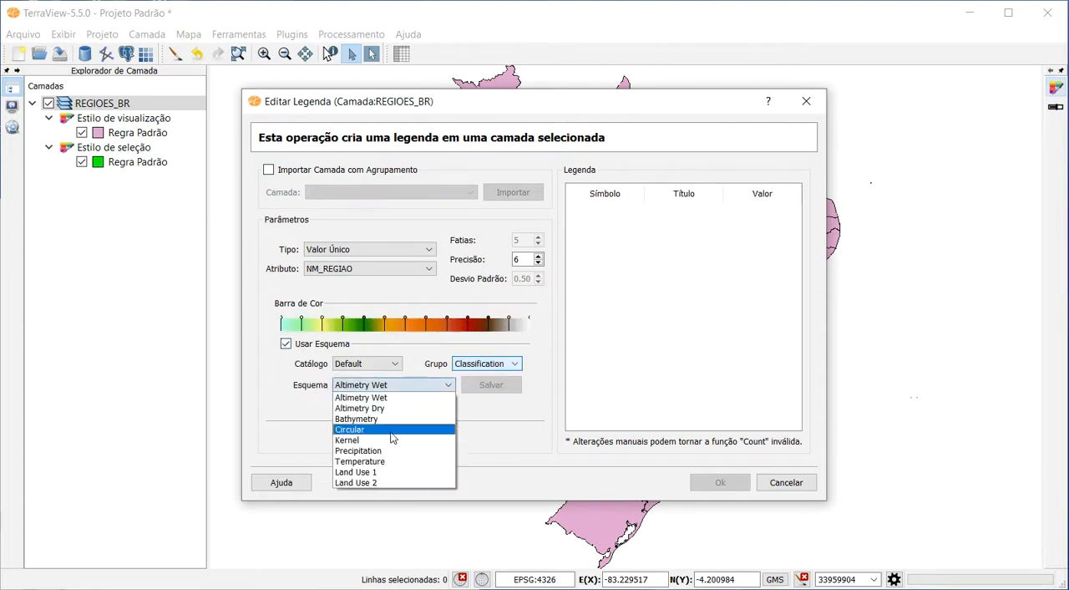
left_click(389, 484)
left_click(408, 437)
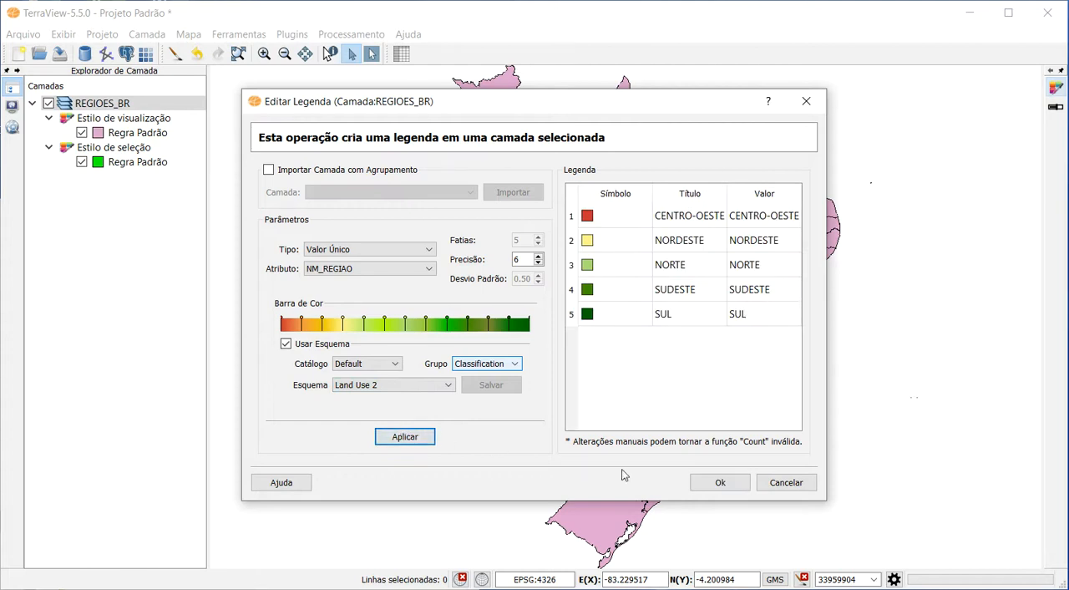
left_click(719, 483)
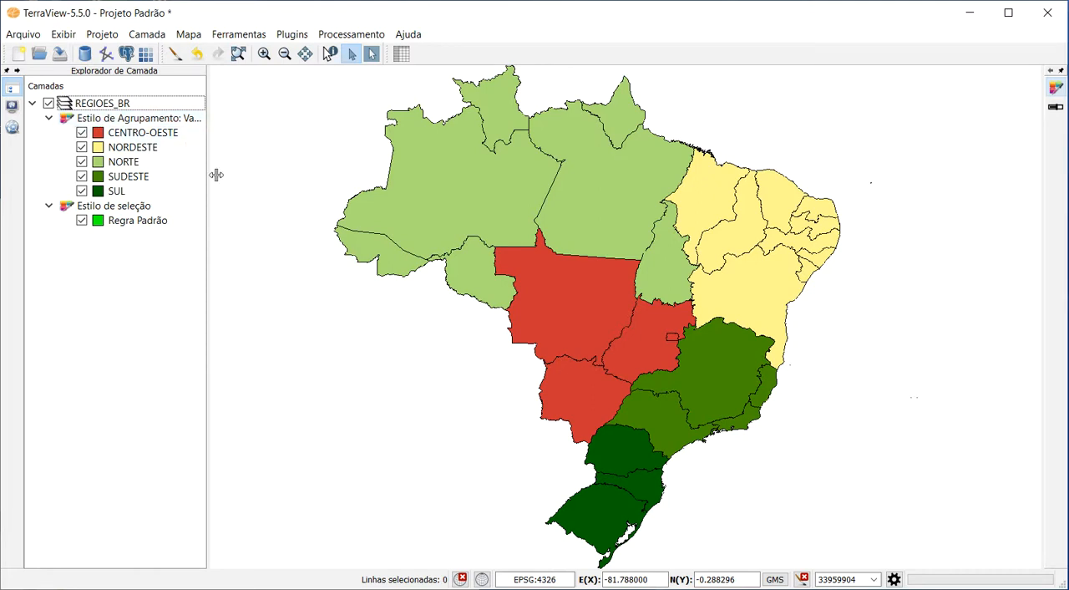
left_click_drag(215, 174, 254, 185)
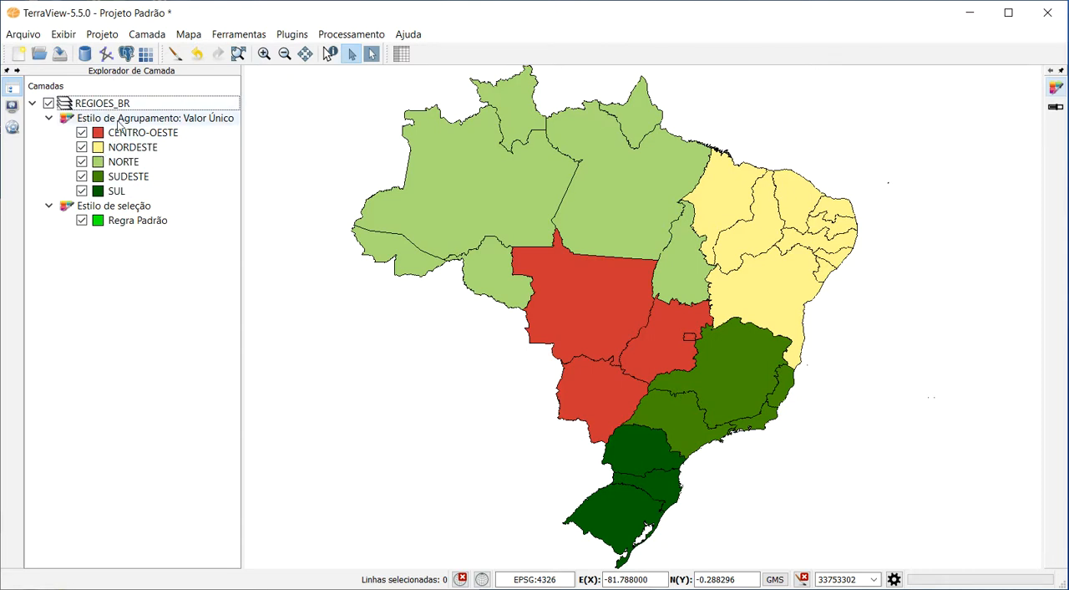
Save the project as TESTE2 in the Curso_FGeo folder on drive C:.
mouse_move(114, 110)
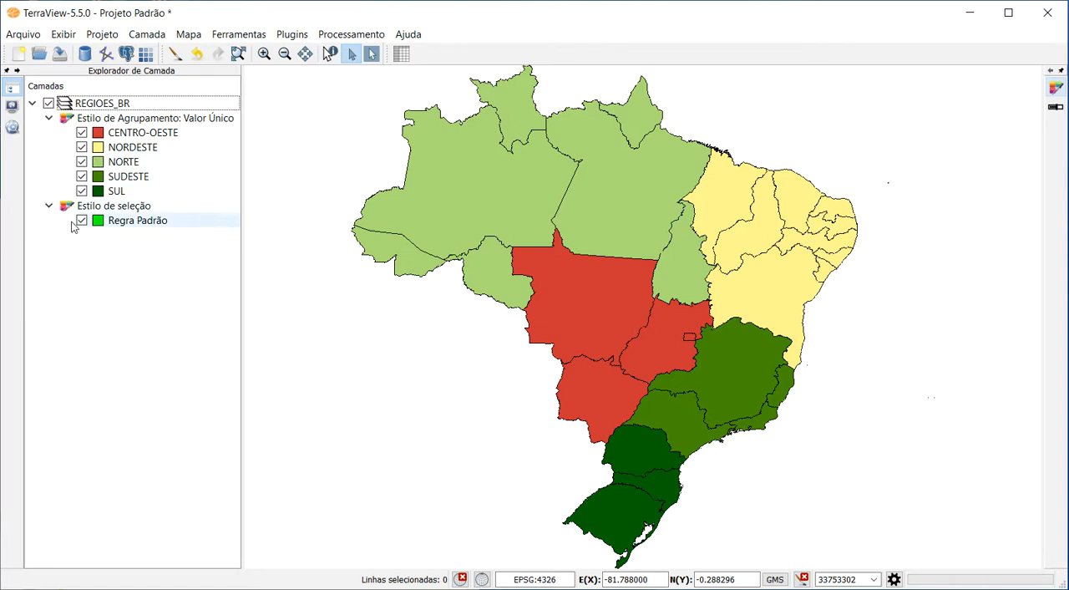
left_click(29, 36)
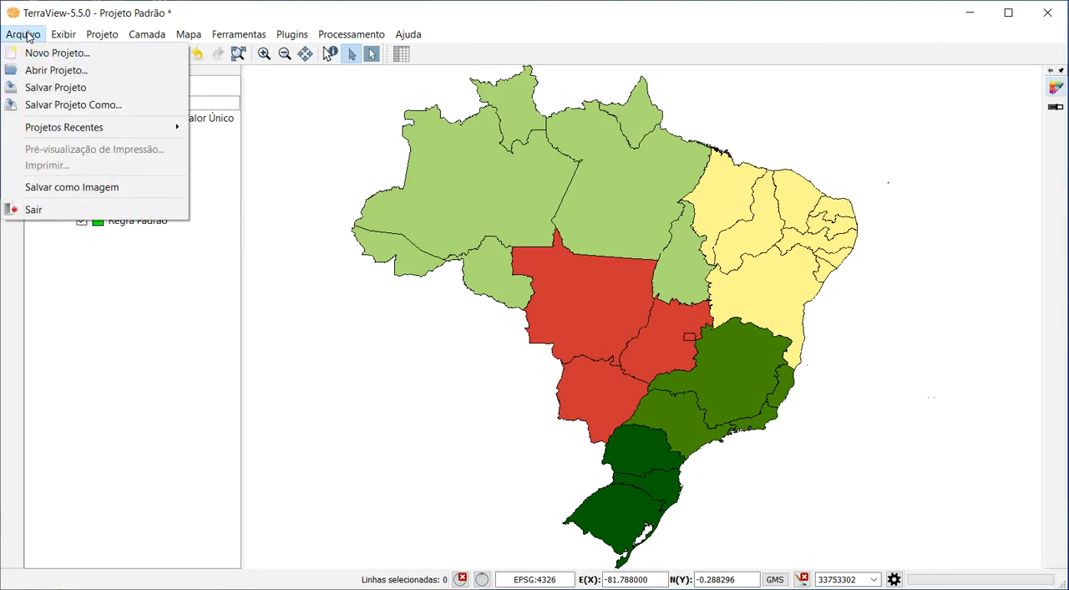
left_click(55, 88)
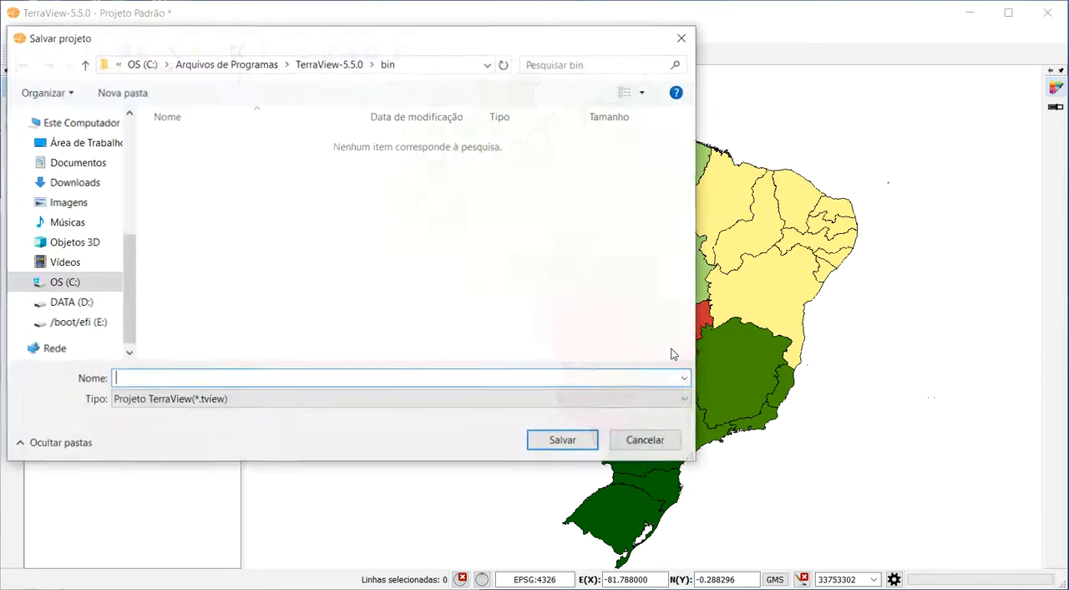
left_click(73, 303)
left_click(75, 284)
left_click(215, 285)
double_click(209, 197)
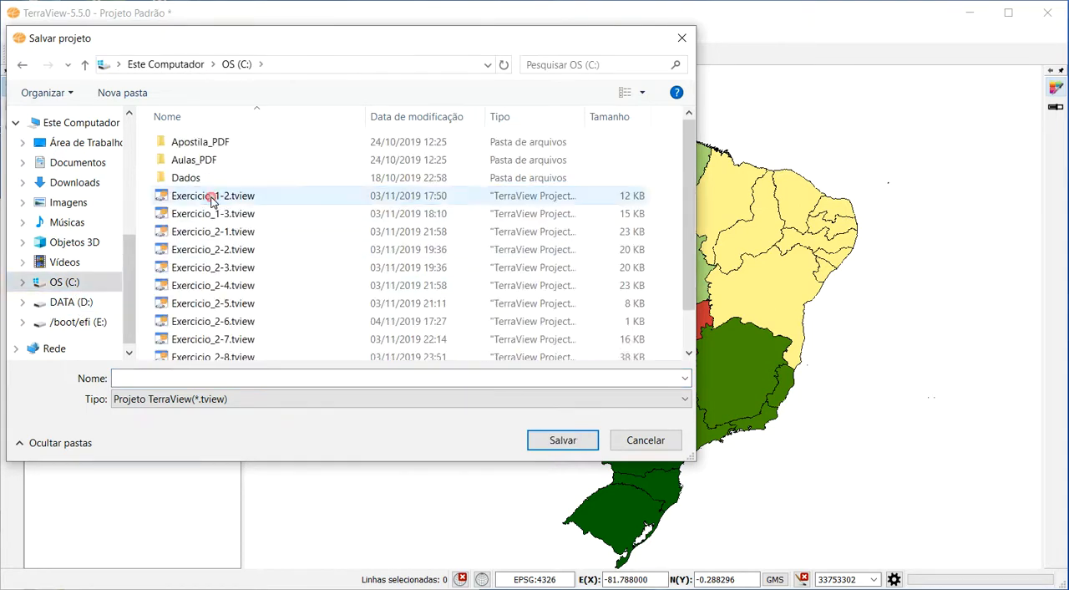
left_click(147, 380)
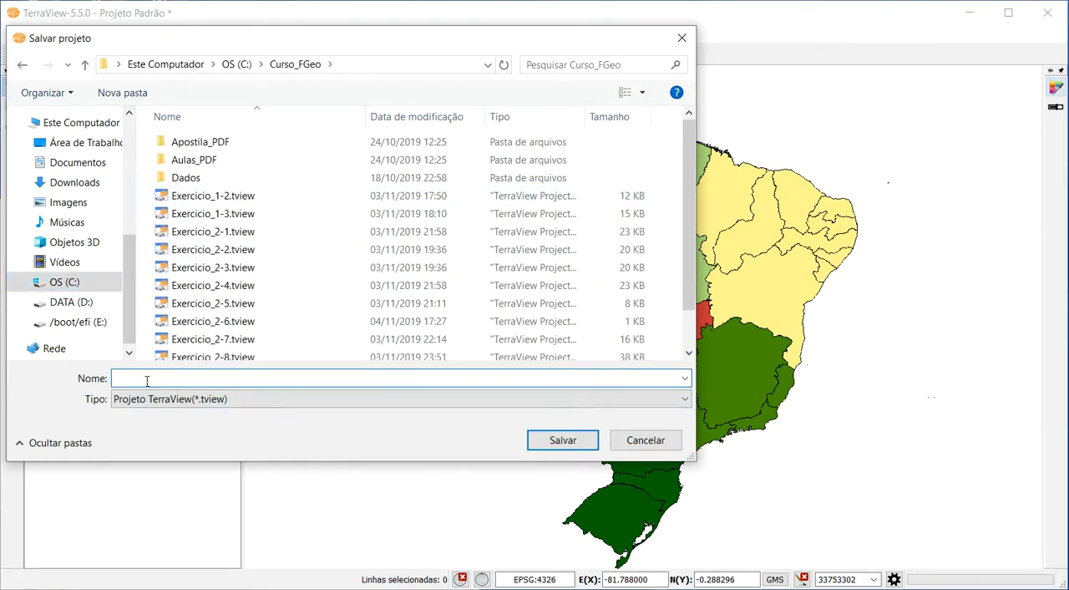
type("TESTE")
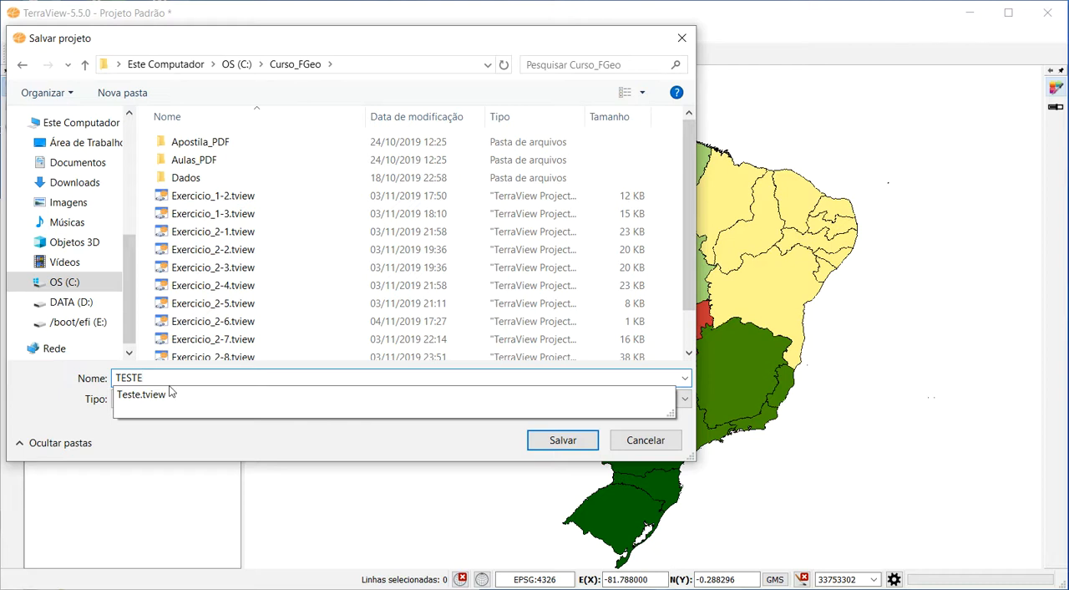
type("2")
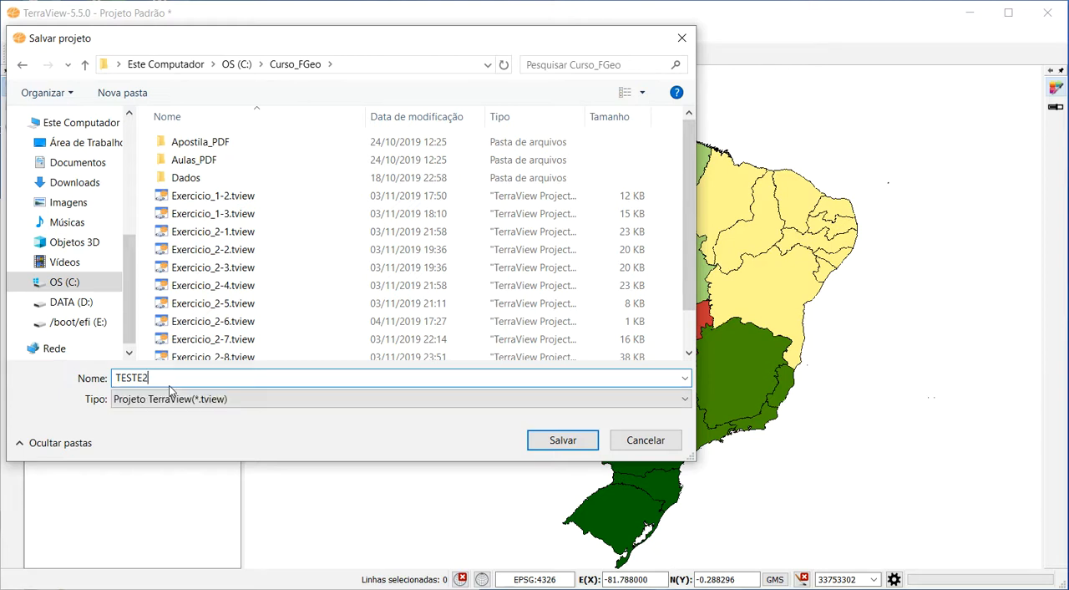
left_click(562, 440)
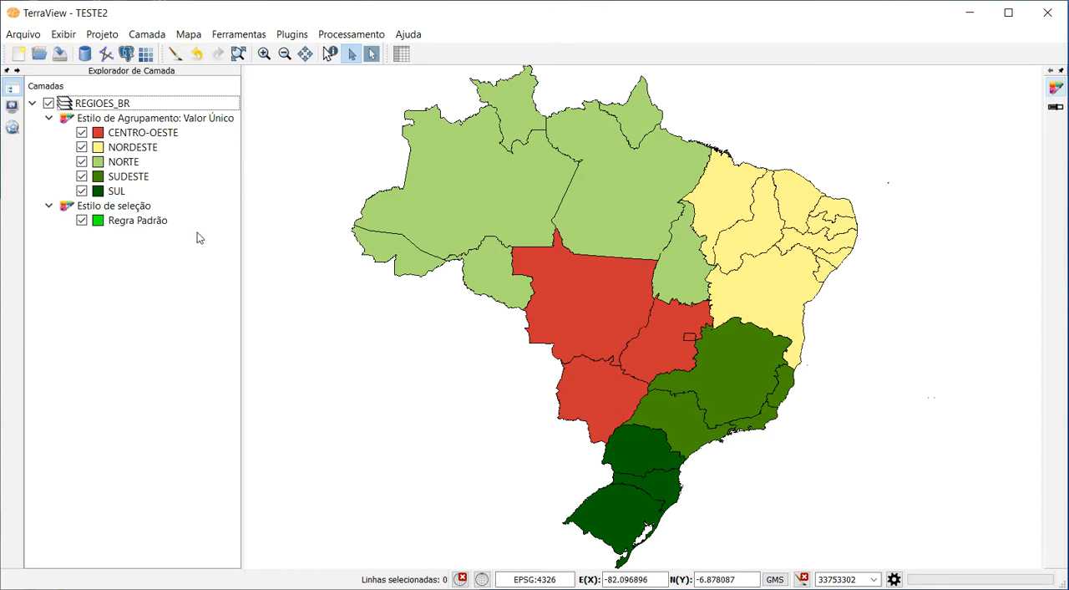
Collapse the REGIOES_BR layer and add the UF_BR.shp vector file from the Brasil folder as a new layer.
left_click(32, 104)
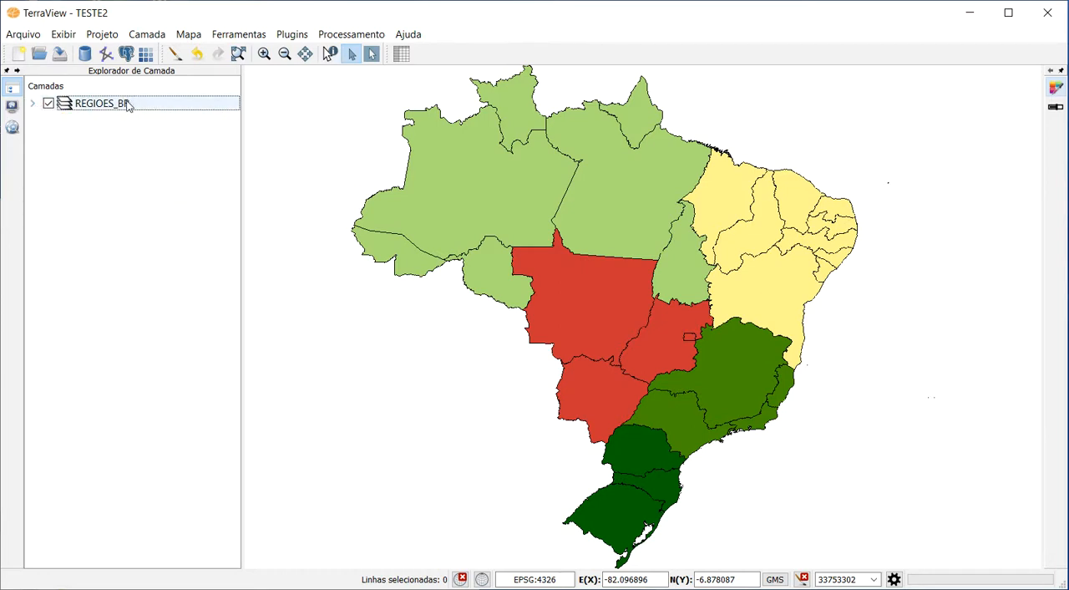
left_click(107, 55)
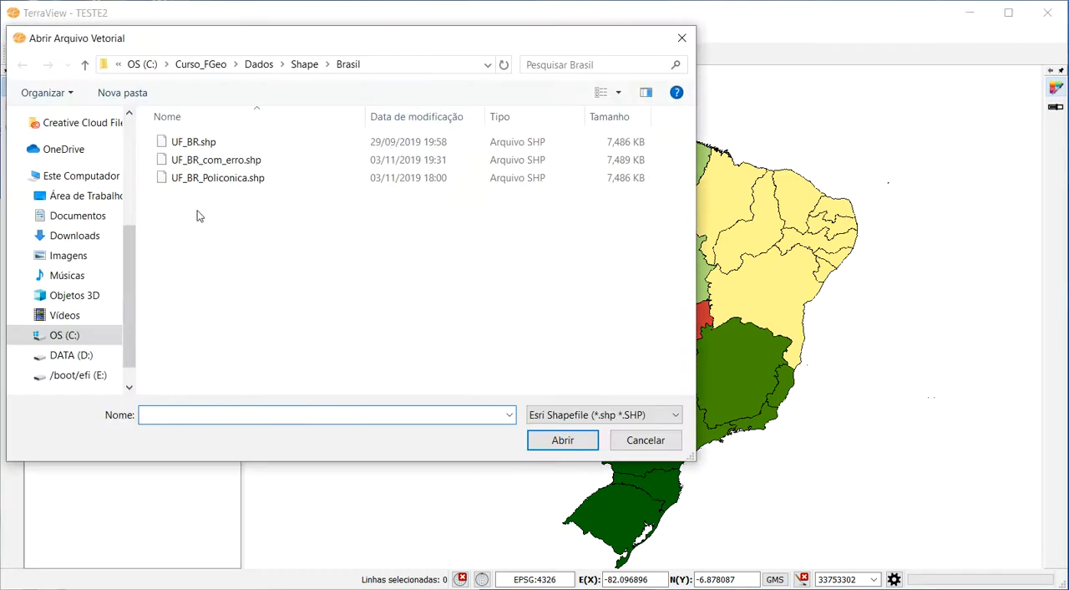
double_click(203, 149)
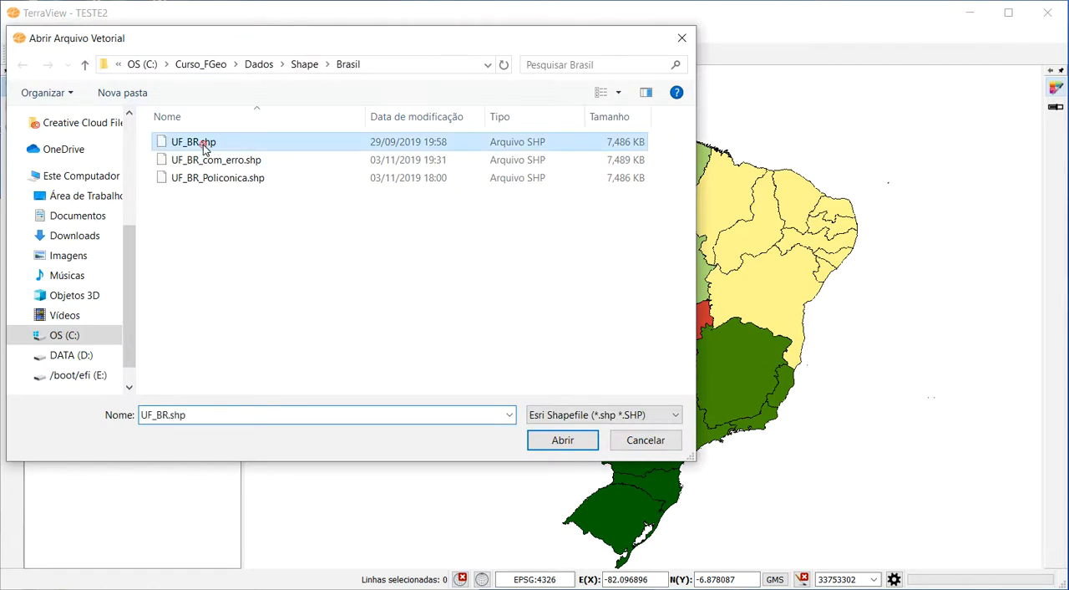
Hide the REGIOES_BR layer, redraw the map with only UF_BR visible, and collapse the UF_BR layer's styles.
left_click(48, 103)
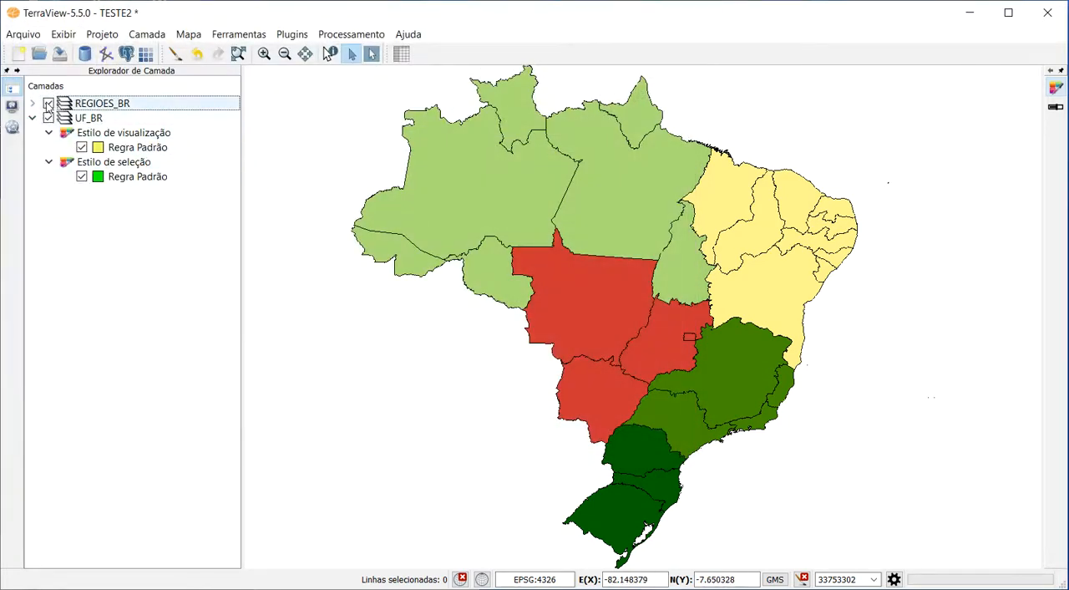
left_click(161, 118)
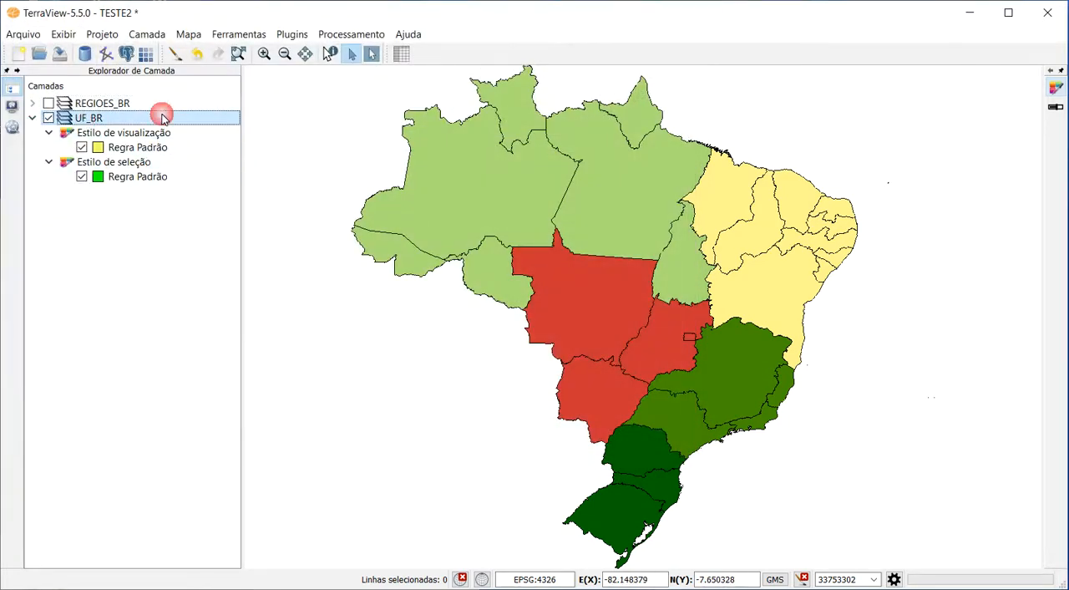
left_click(175, 55)
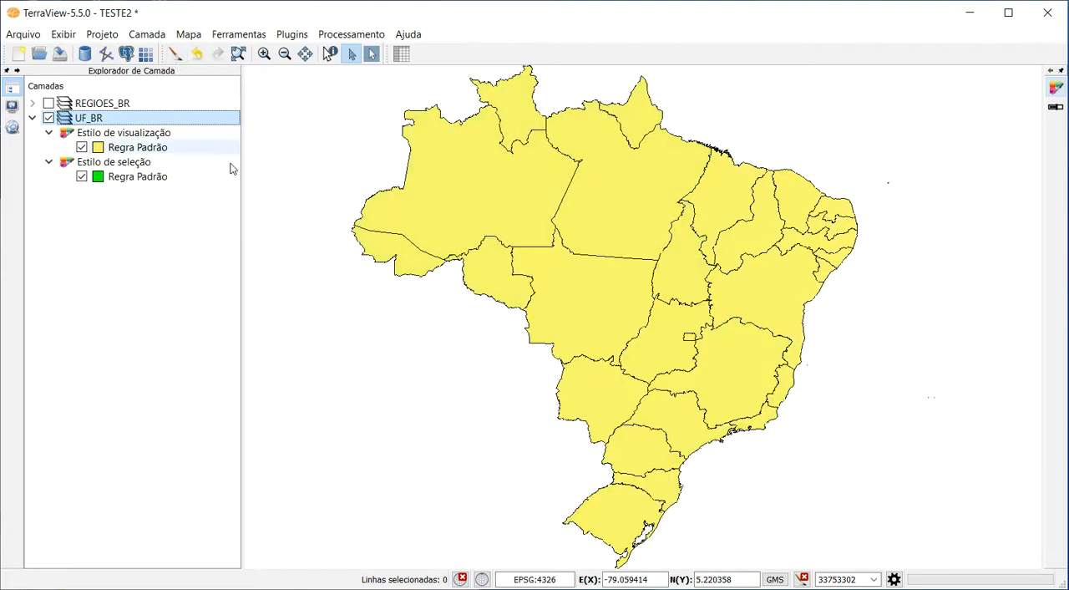
left_click(136, 149)
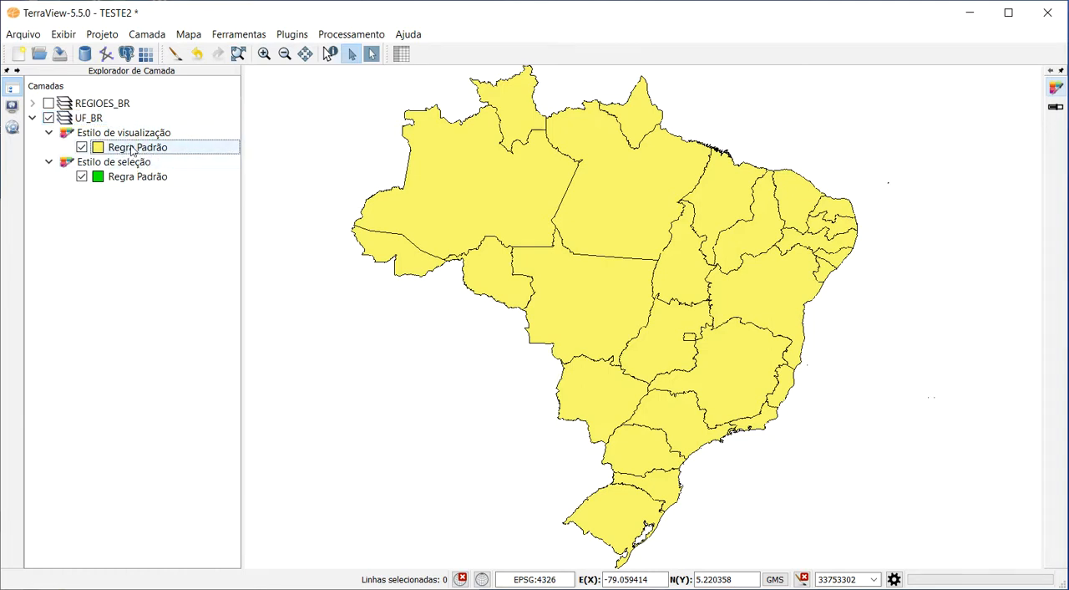
left_click(31, 120)
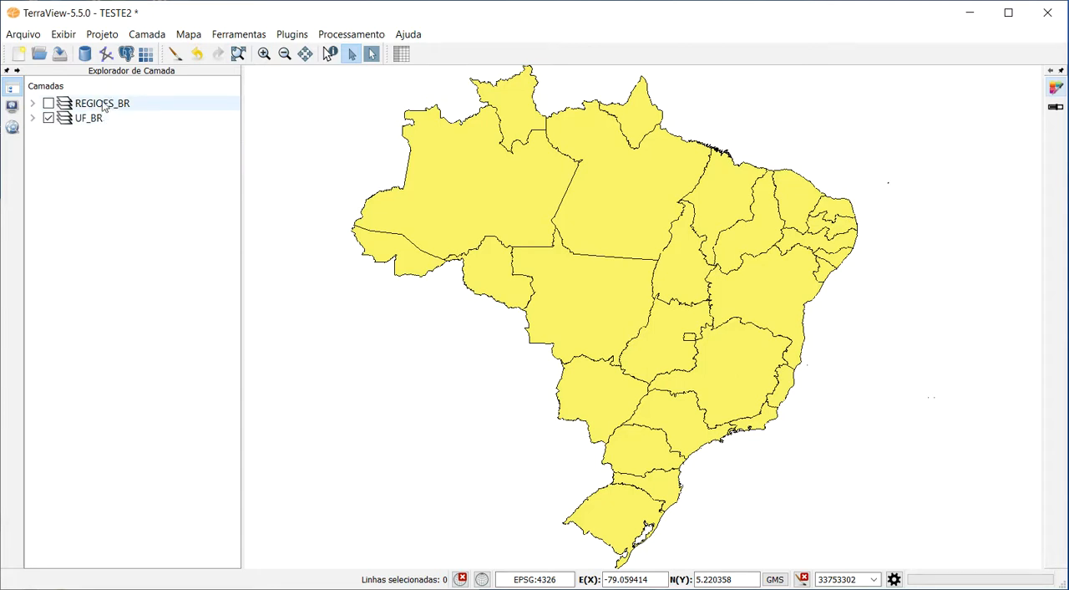
Examine the UF_BR layer's spatial reference information and view the SRS selection for the layer and for the map, leaving both unchanged.
mouse_move(94, 124)
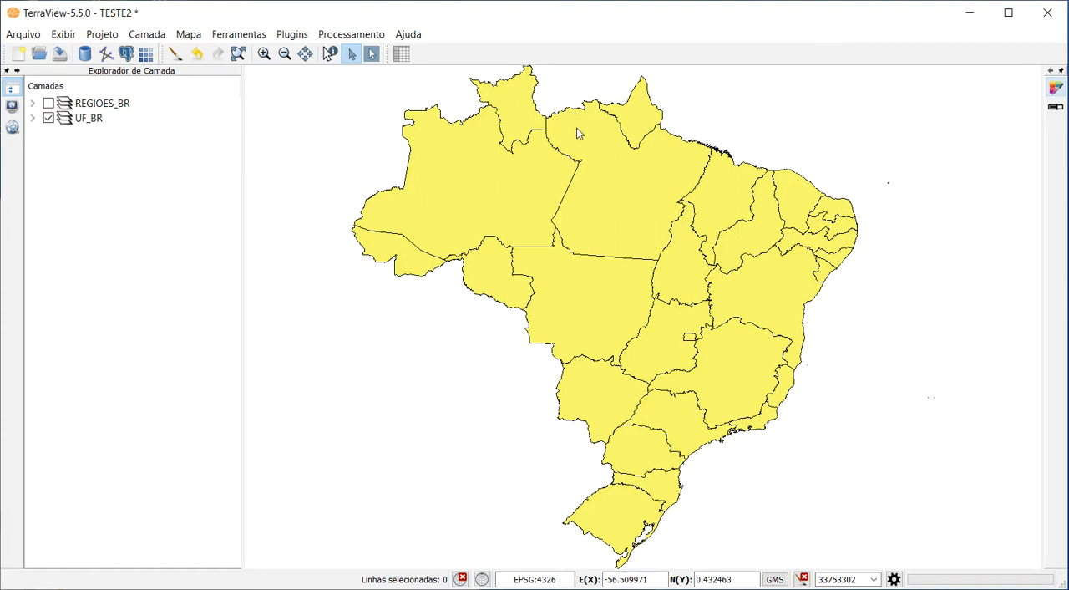
right_click(92, 123)
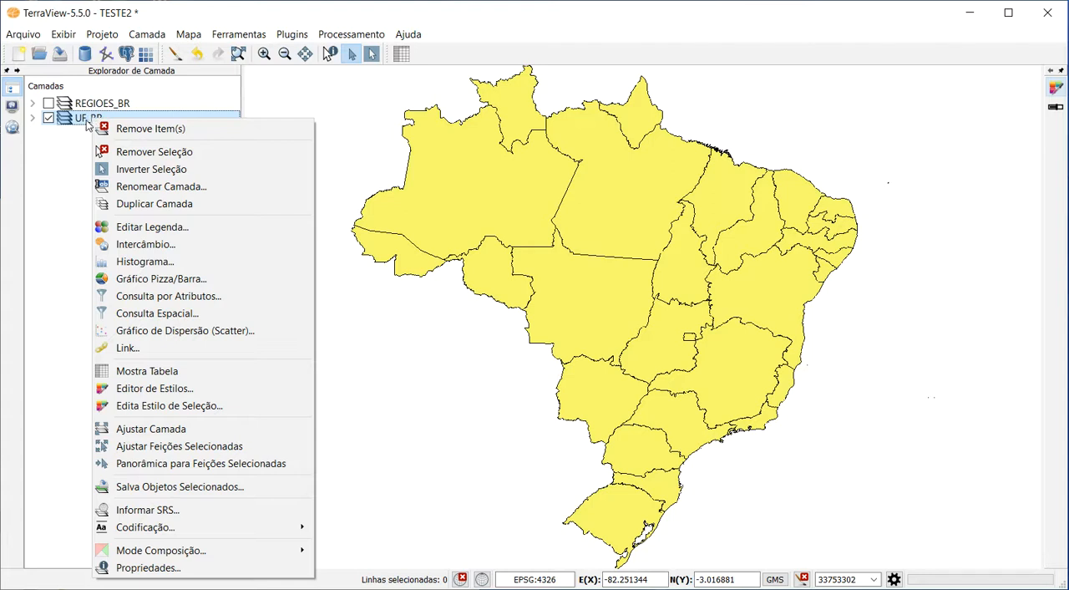
right_click(81, 122)
right_click(80, 118)
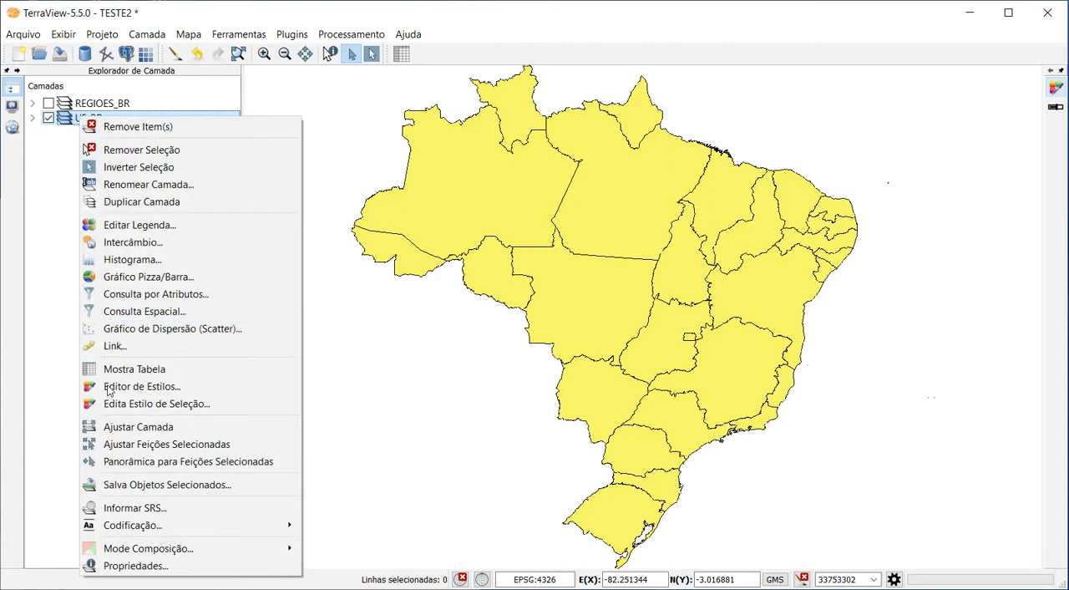
left_click(190, 513)
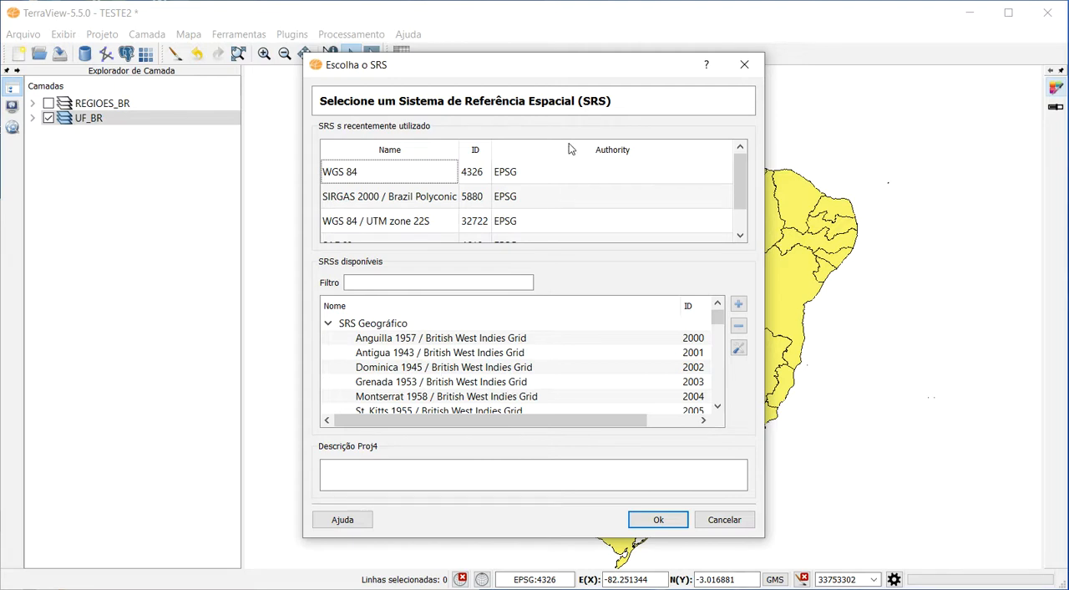
left_click(744, 64)
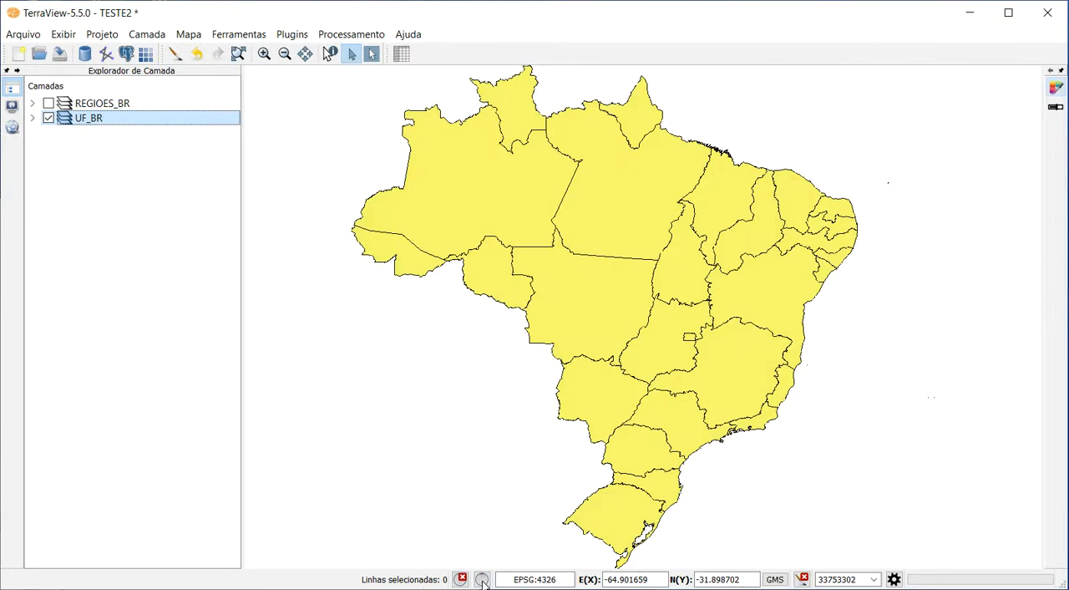
left_click(483, 582)
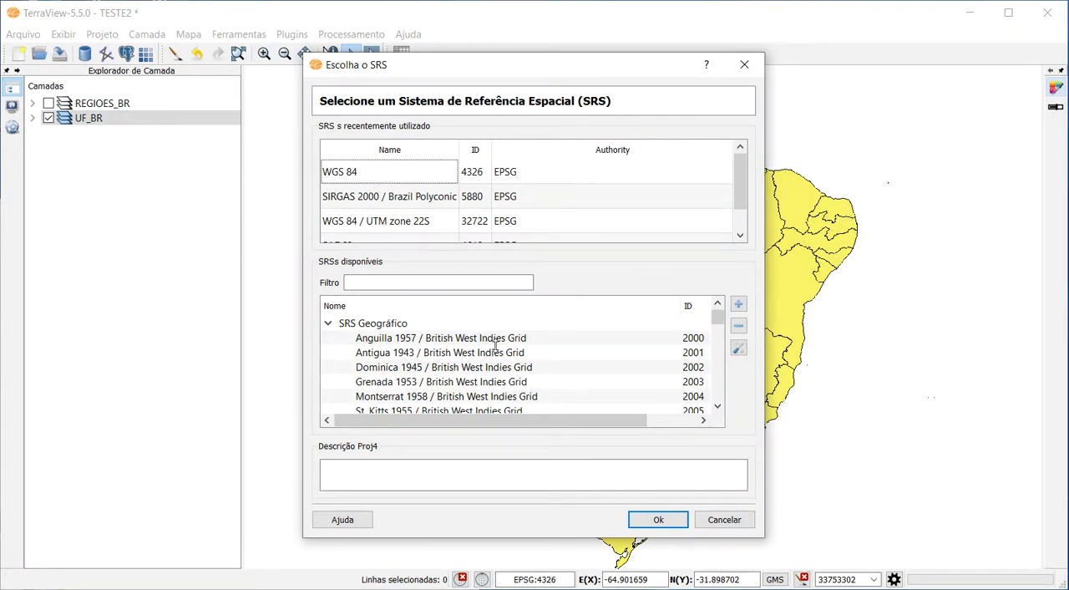
left_click(744, 66)
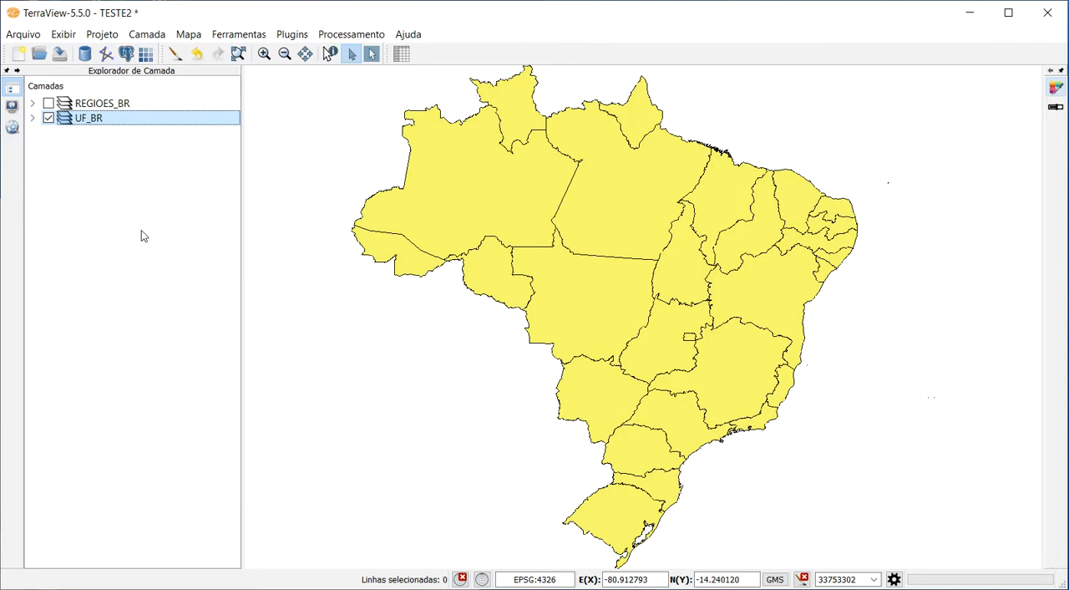
Hide the UF_BR layer and add the UF_BR_com_erro.shp vector file from the Brasil folder as a new layer.
left_click(50, 119)
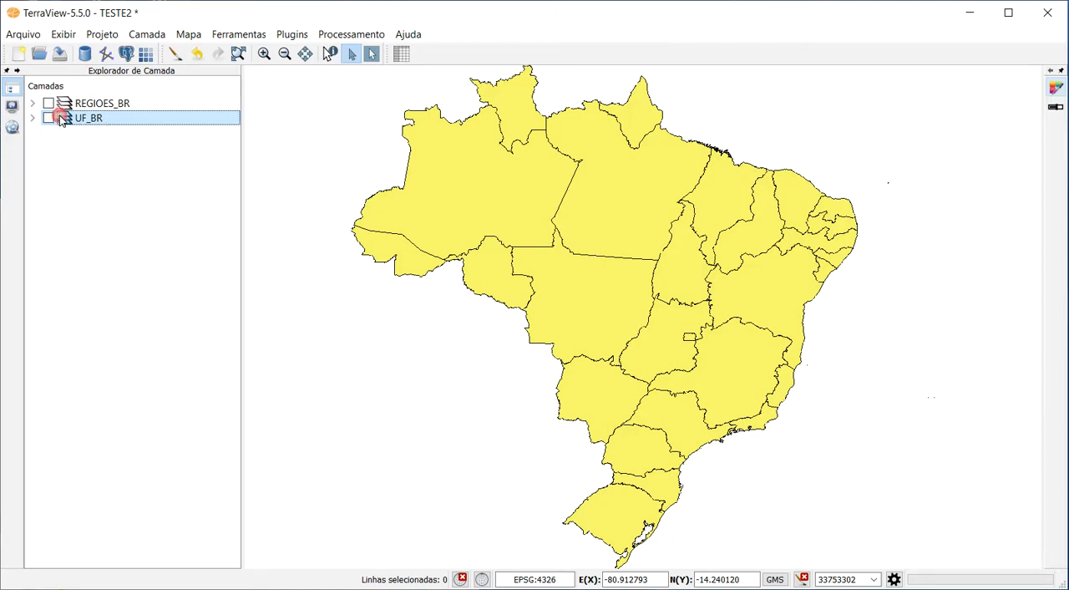
left_click(105, 55)
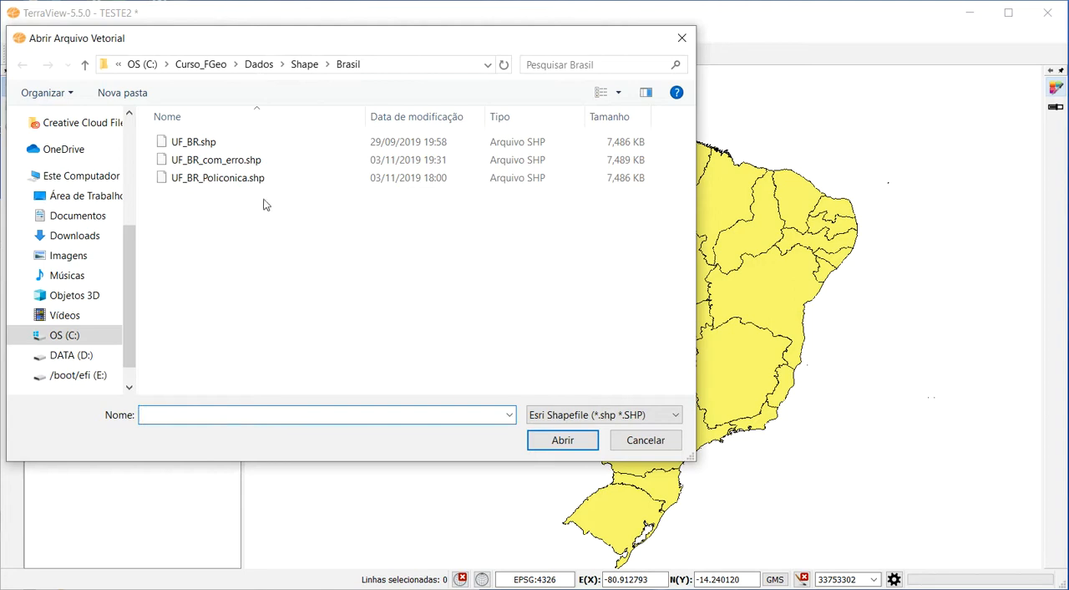
left_click(223, 163)
left_click(563, 440)
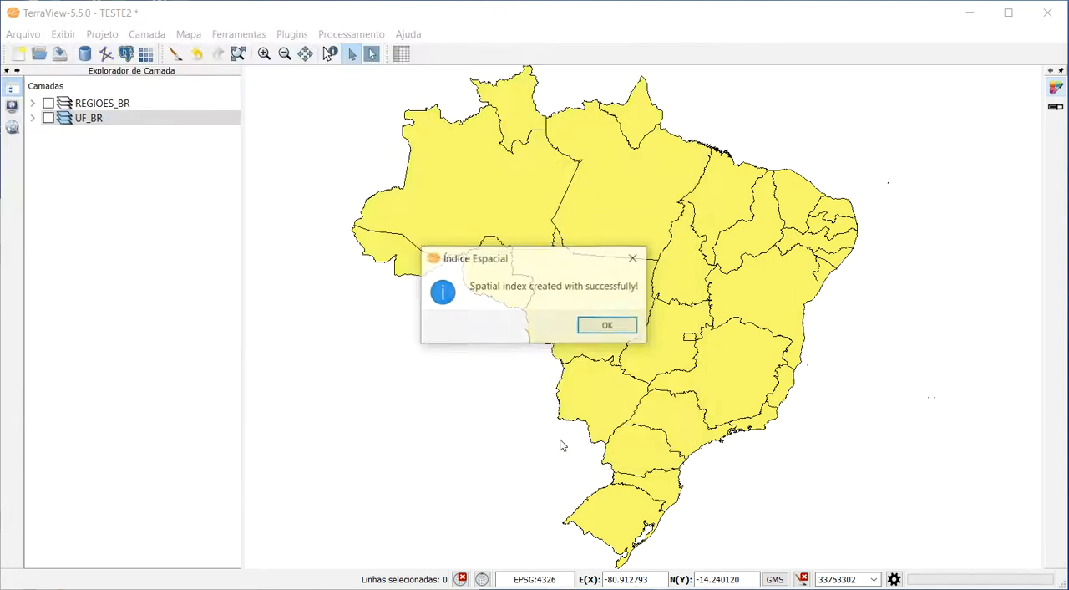
left_click(607, 325)
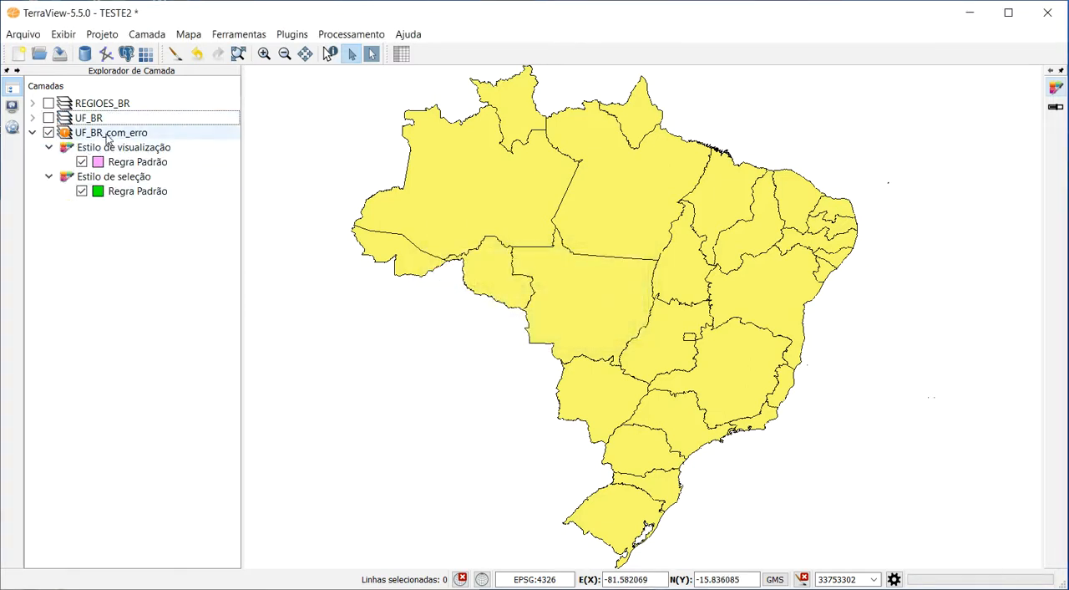
Check the UF_BR_com_erro layer's reference information, set the map to an unknown SRS and draw that layer at its full extent.
mouse_move(107, 138)
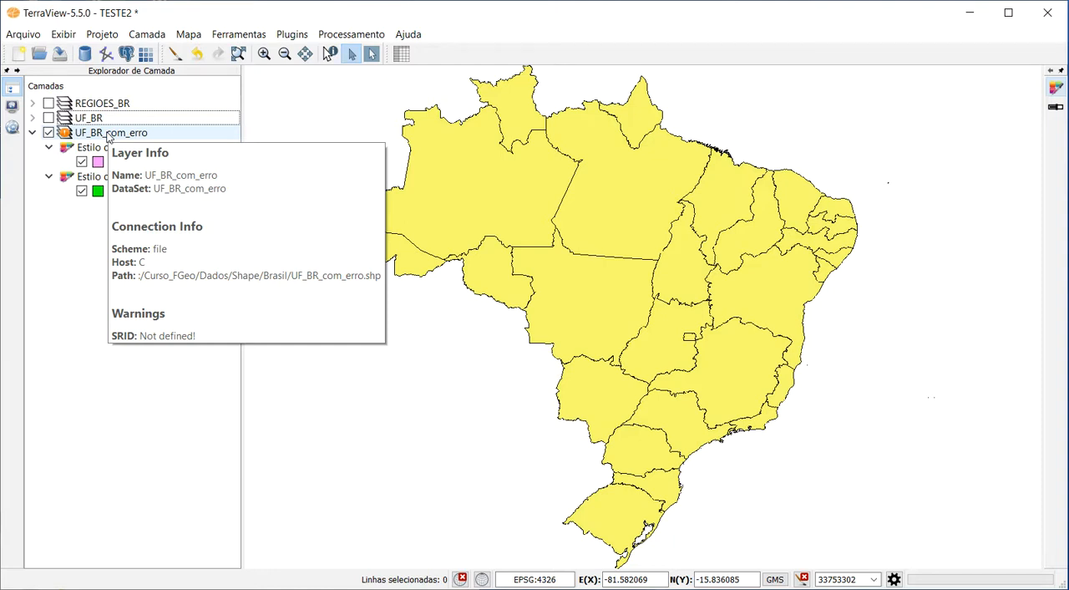
left_click(205, 465)
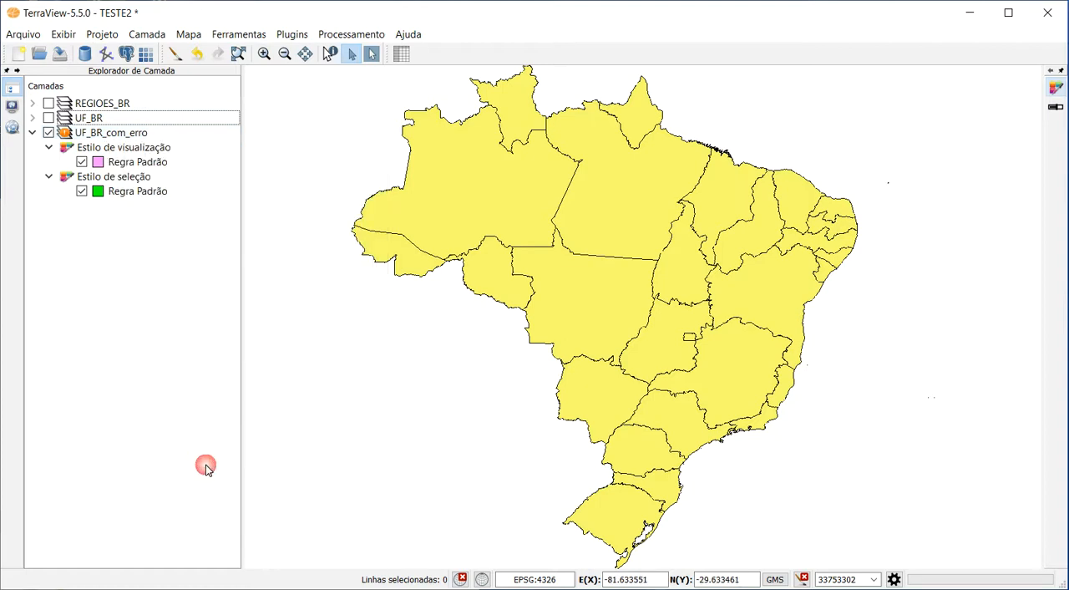
left_click(462, 579)
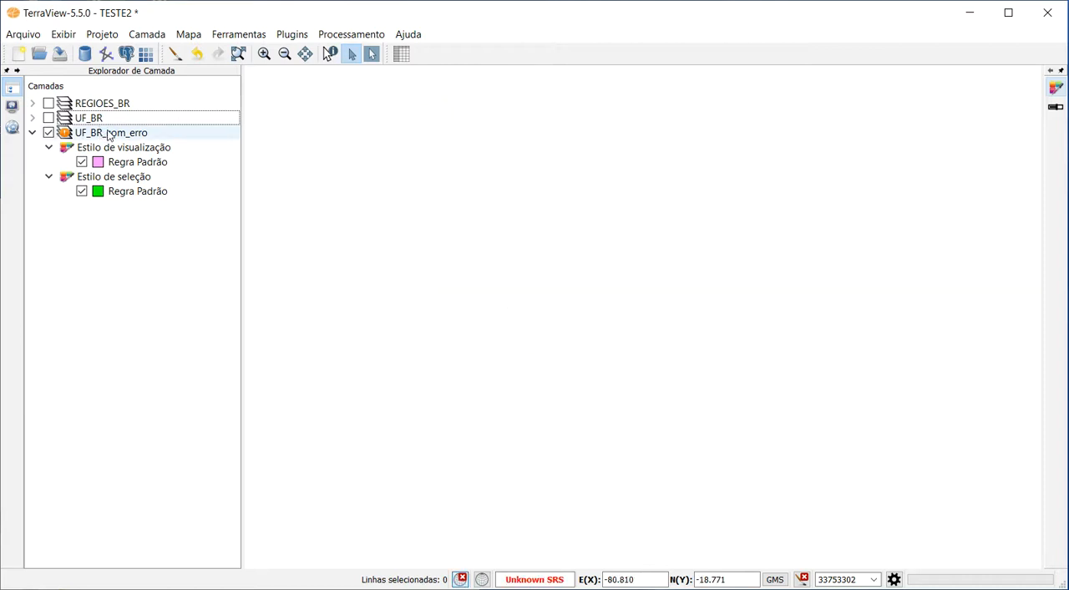
left_click(109, 134)
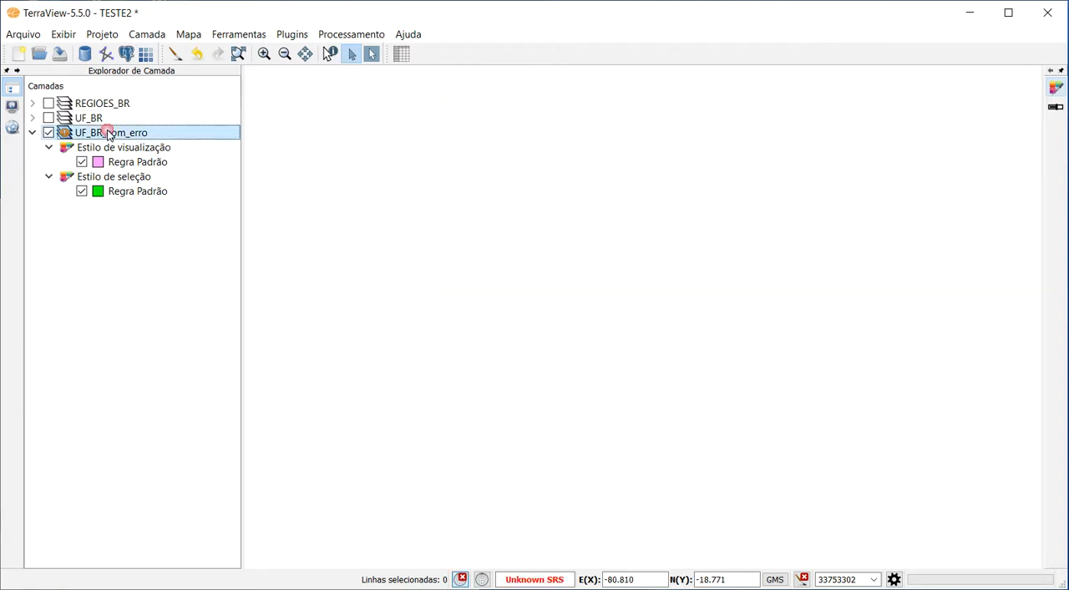
left_click(238, 55)
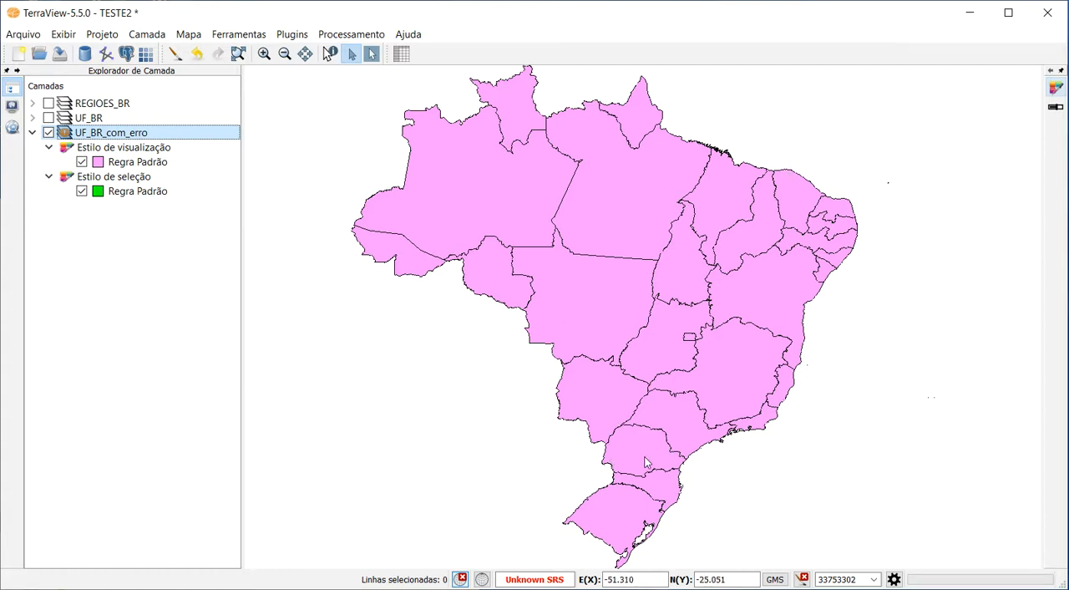
Compare the UF_BR layer with UF_BR_com_erro by showing it at full extent, and hide UF_BR again.
left_click(49, 118)
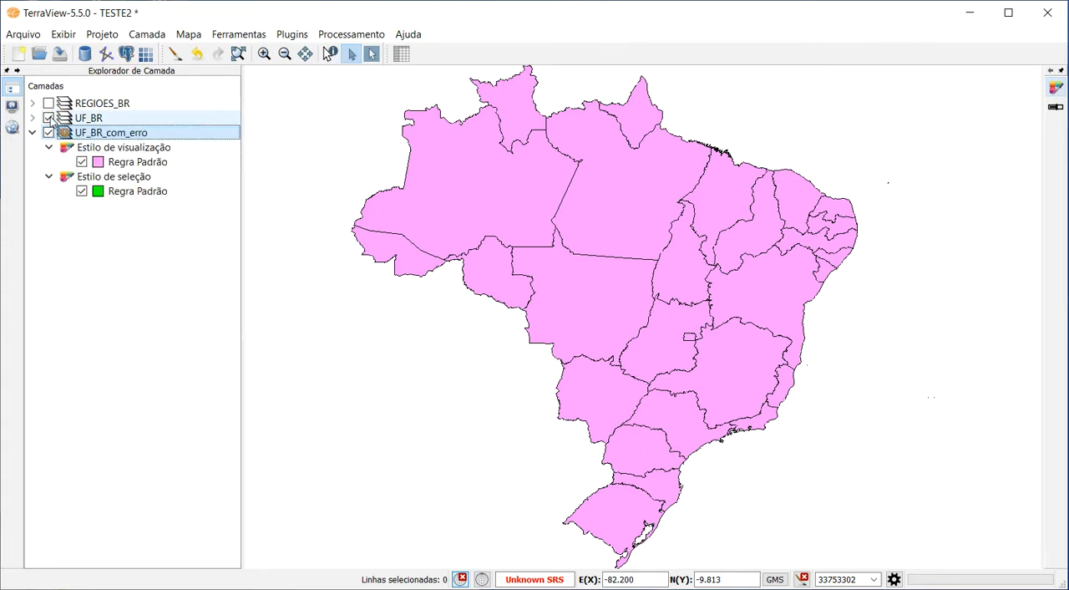
left_click(90, 119)
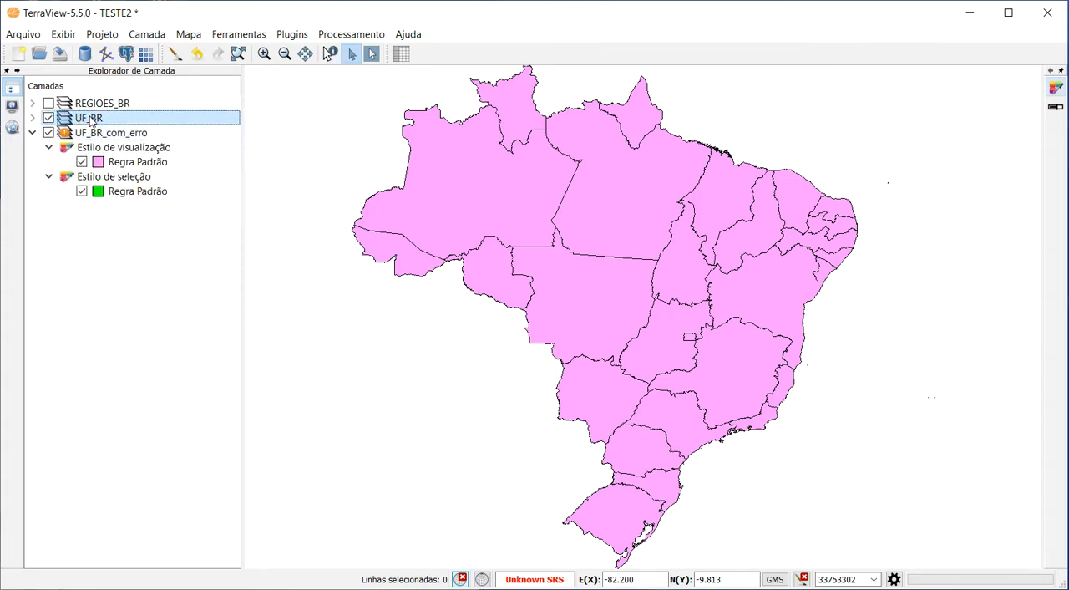
left_click(238, 54)
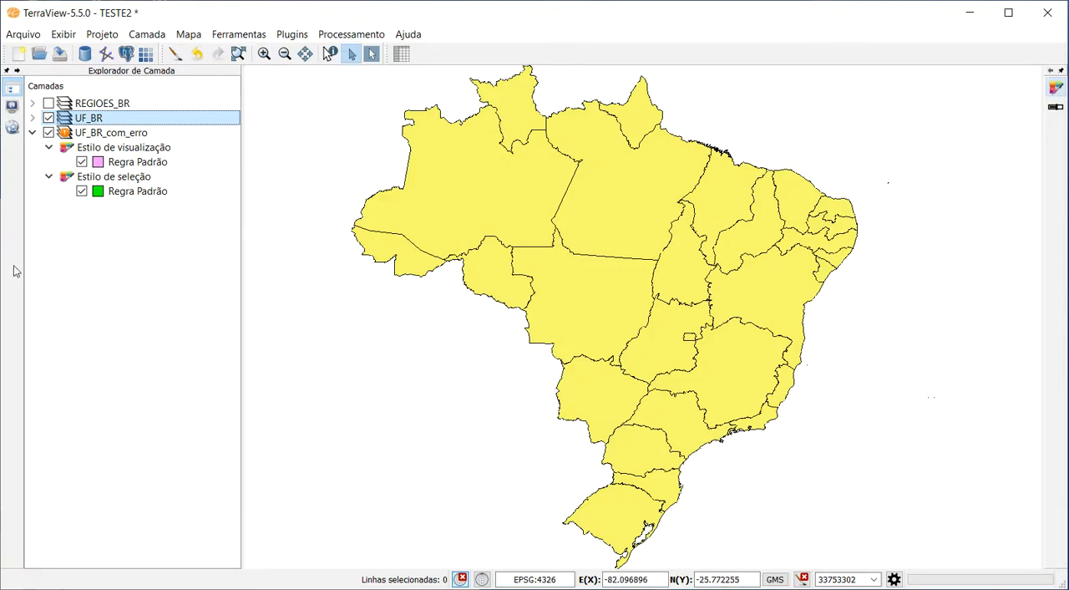
left_click(48, 118)
left_click(238, 54)
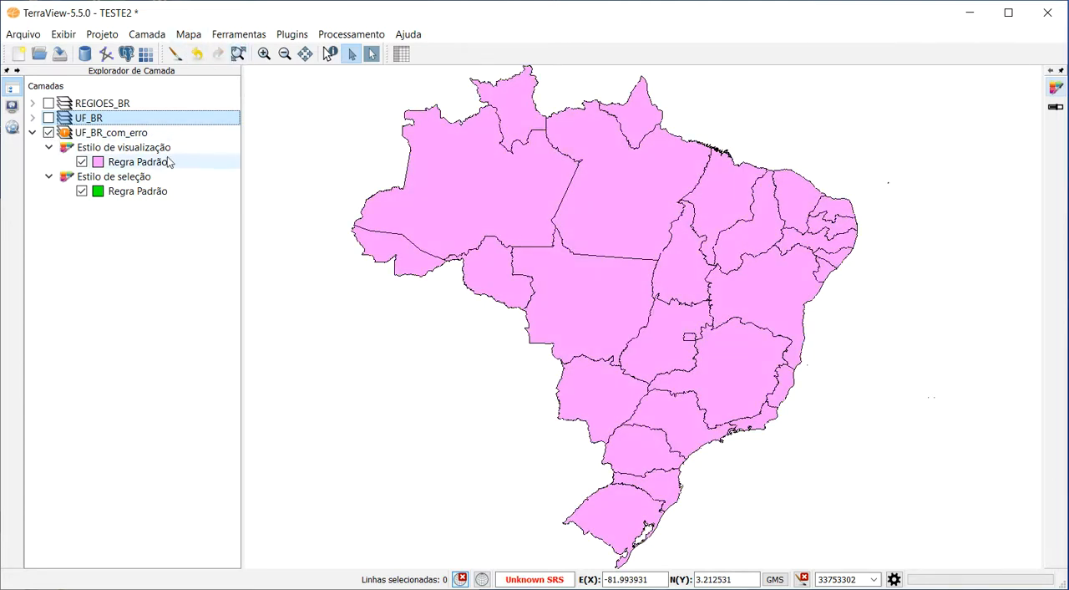
left_click(49, 133)
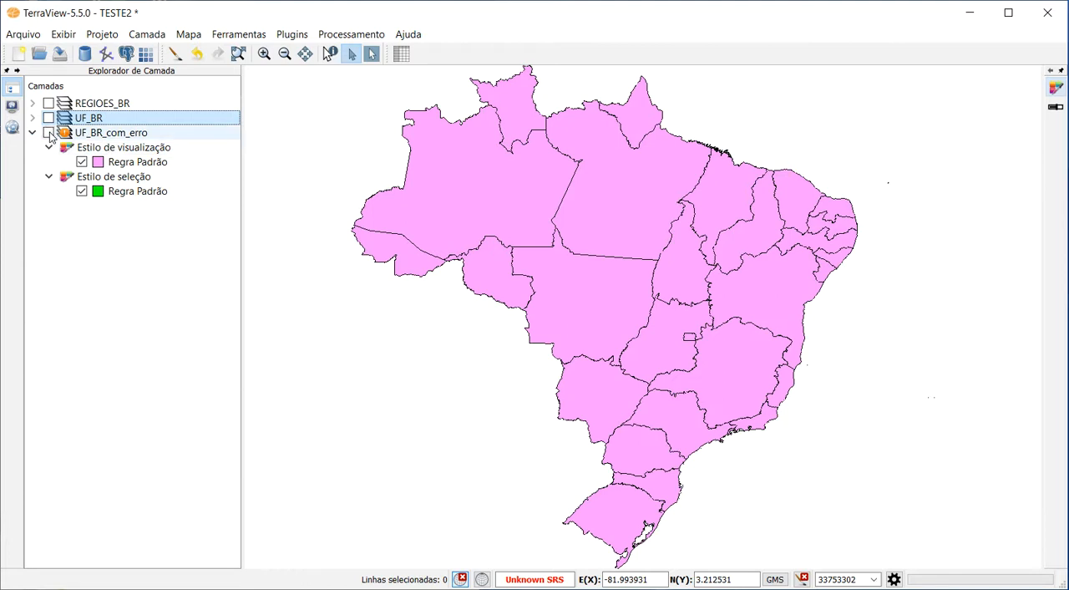
left_click(48, 133)
Assign the WGS 84 (EPSG 4326) spatial reference system to the UF_BR_com_erro layer and check its layer information.
left_click(124, 136)
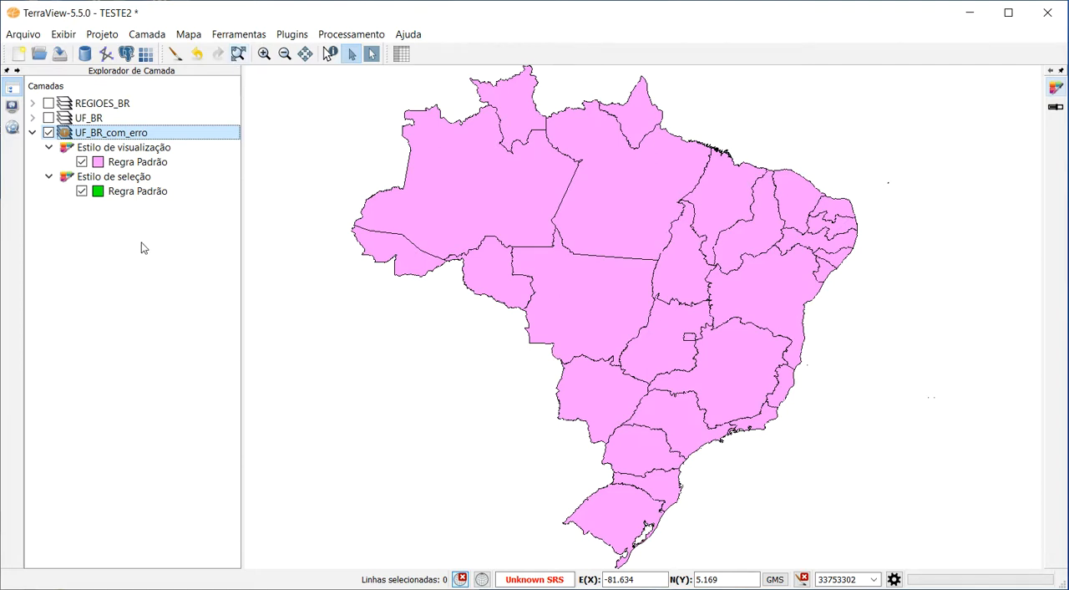
right_click(129, 136)
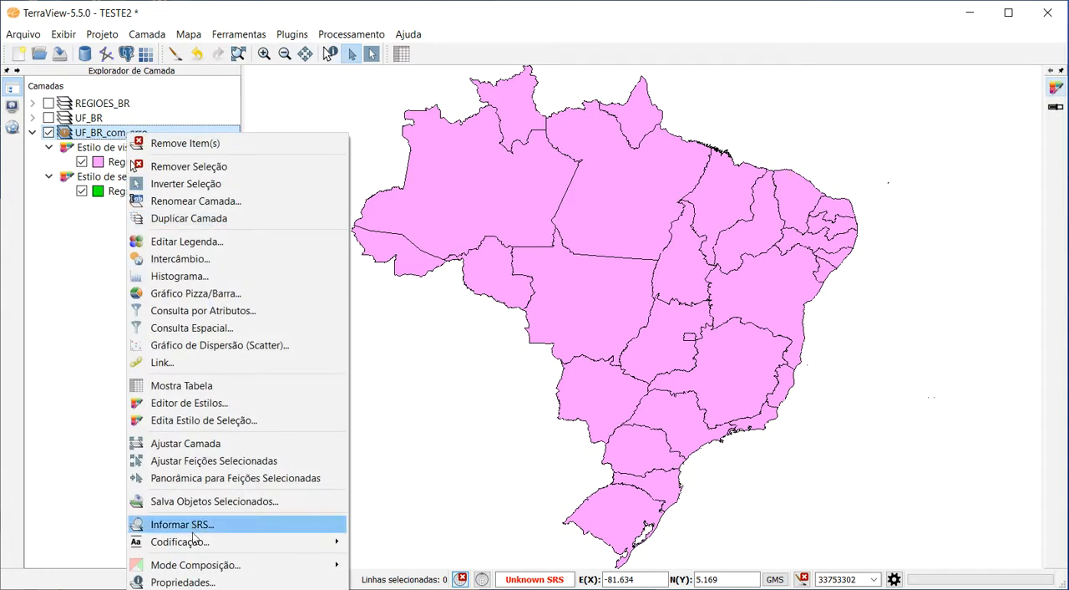
left_click(226, 524)
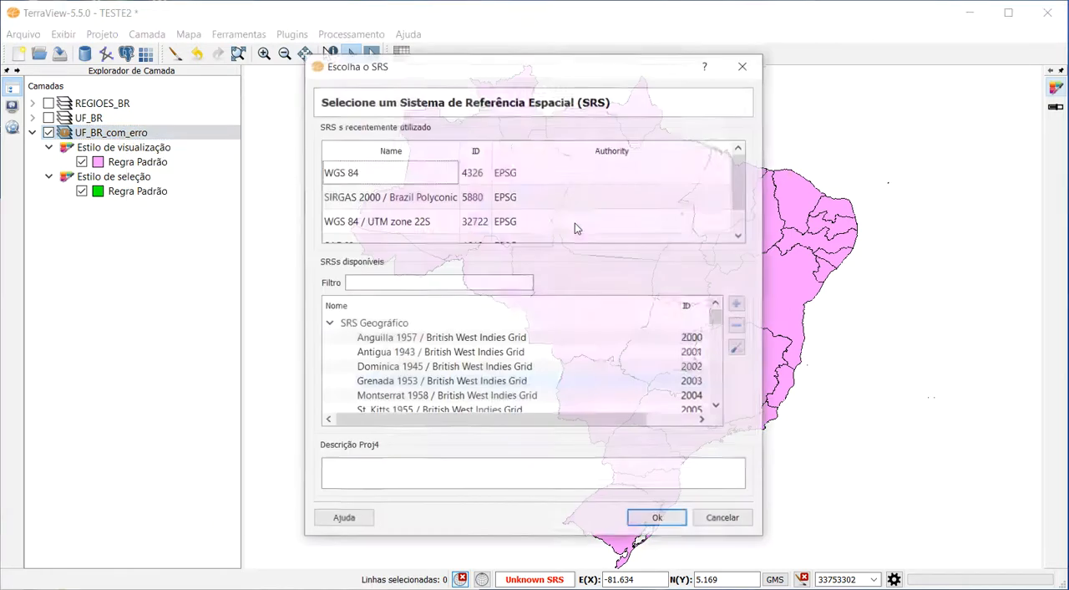
left_click(422, 174)
left_click(673, 524)
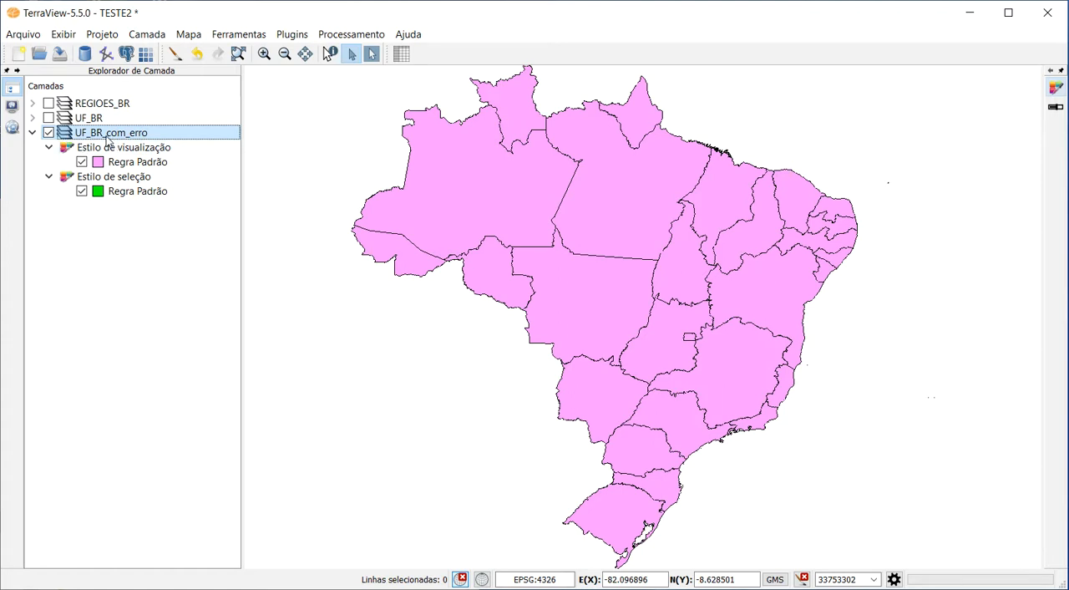
mouse_move(115, 140)
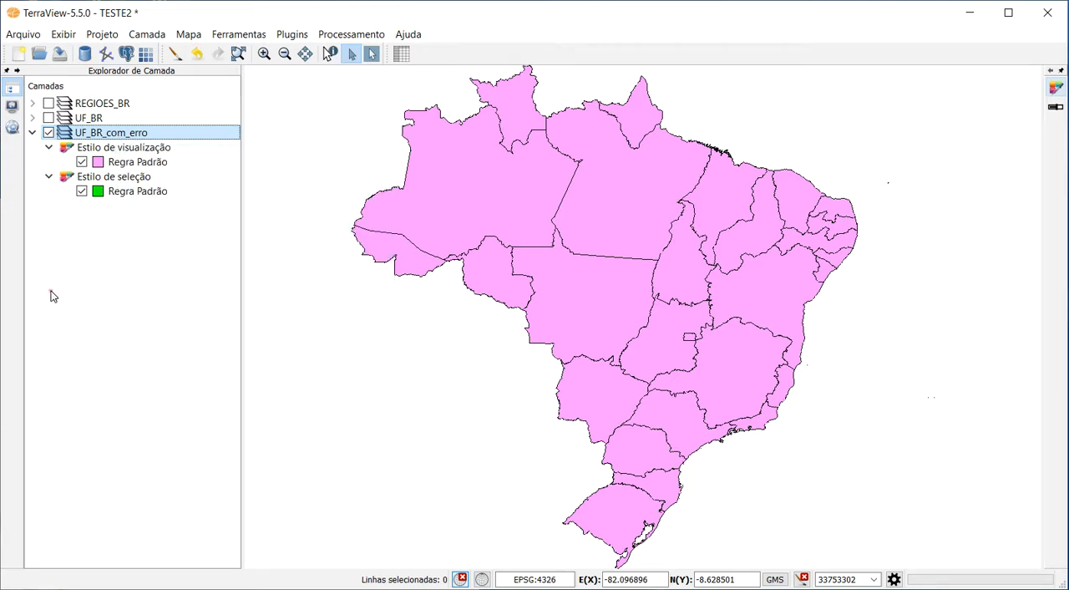
Save the TESTE2 project and close TerraView.
left_click(22, 37)
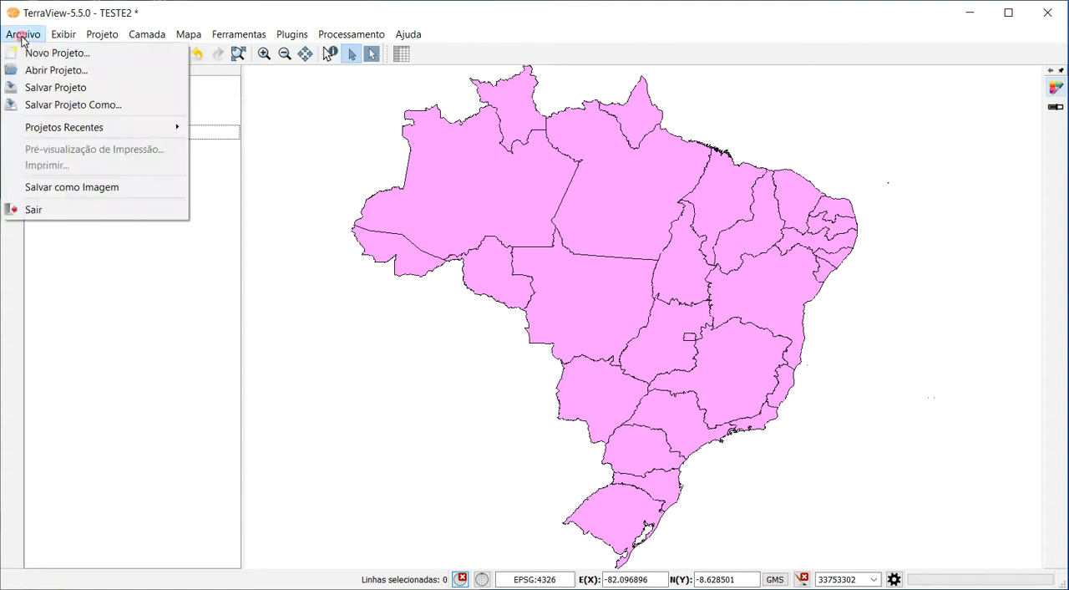
left_click(84, 88)
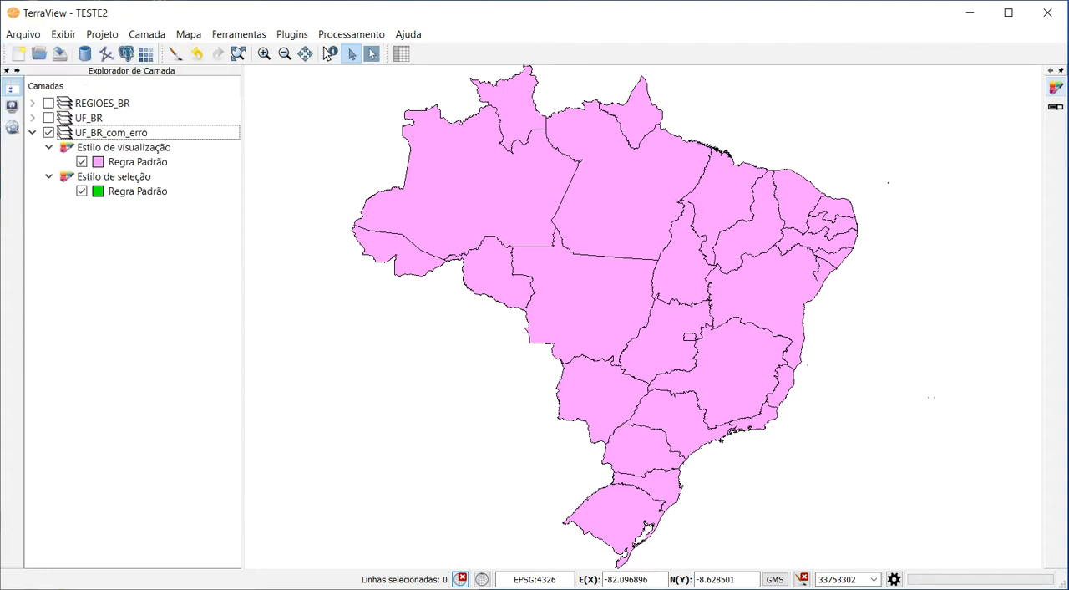
left_click(1050, 16)
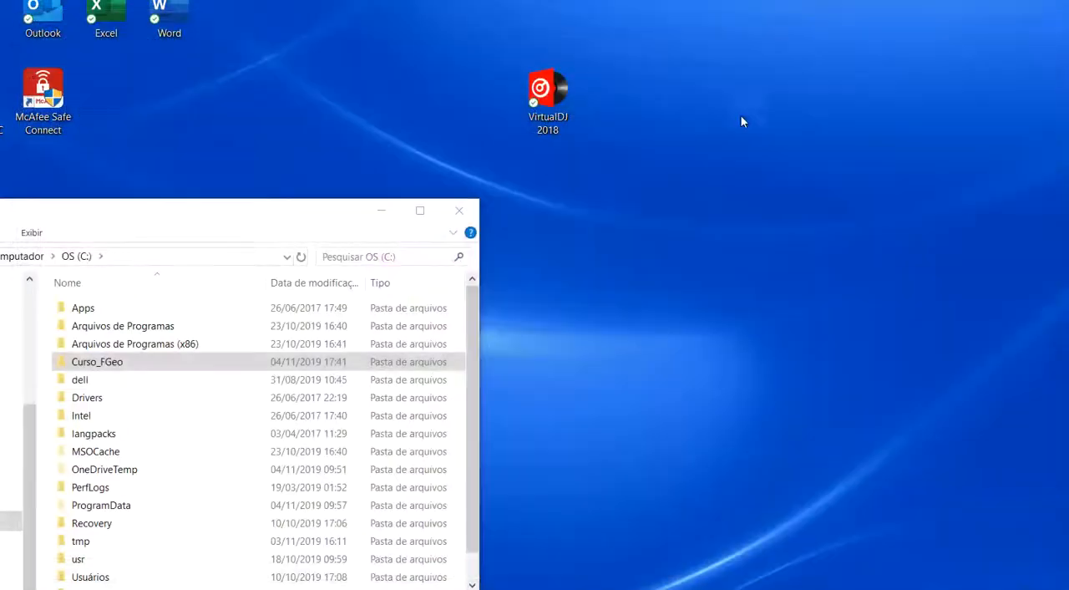
Reposition the File Explorer window and open the Brasil folder under Curso_FGeo, Dados and Shape on drive C:.
left_click_drag(128, 217, 460, 96)
double_click(436, 243)
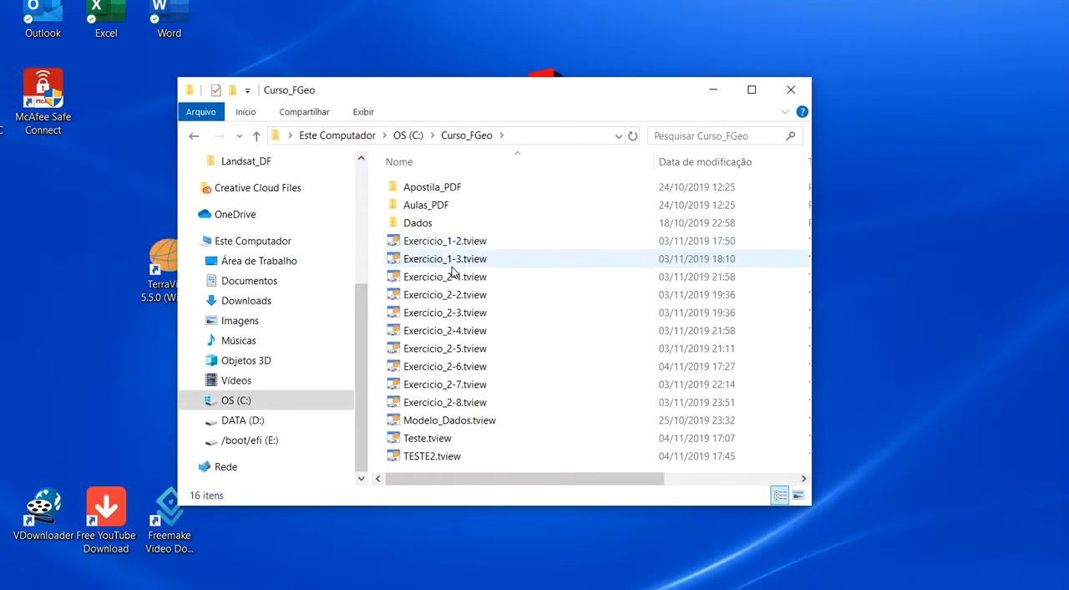
double_click(418, 222)
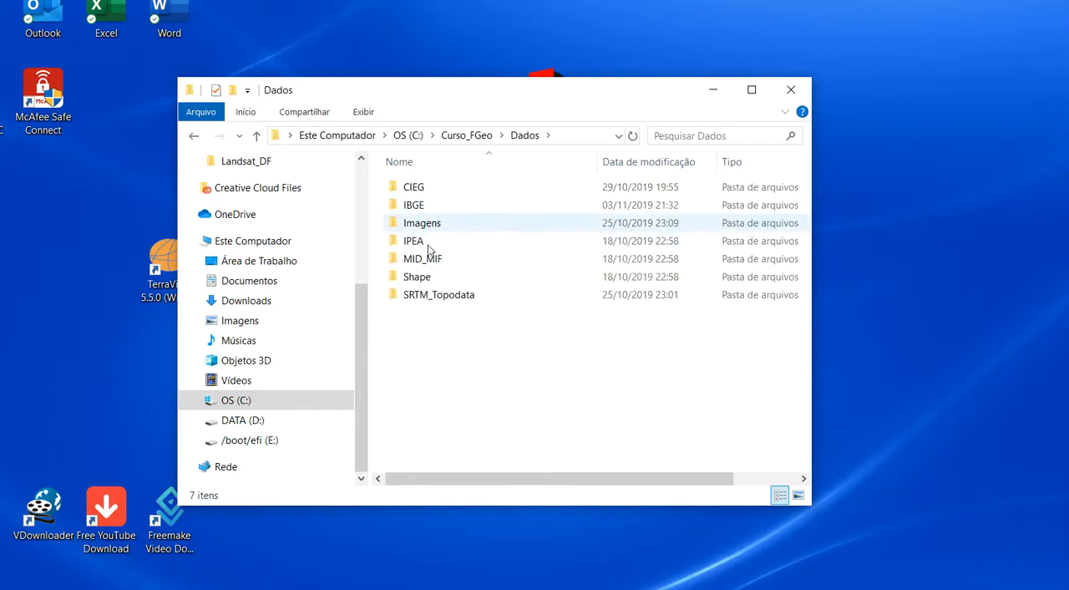
double_click(405, 276)
double_click(415, 187)
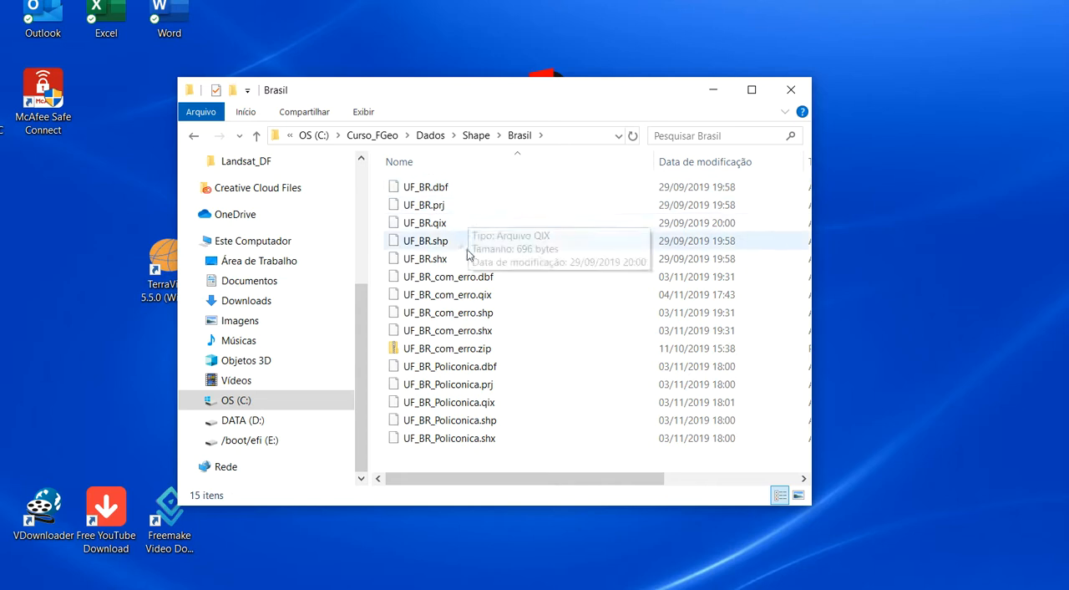
Examine the UF_BR_com_erro component files and the UF_BR.prj projection file, and minimize the folder window.
left_click(480, 284)
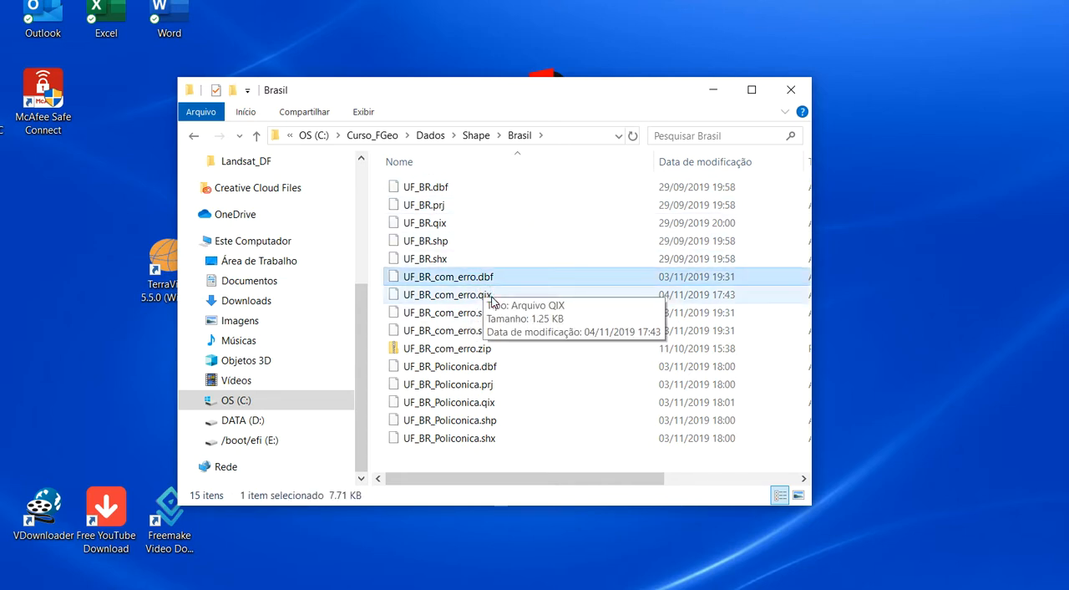
left_click(487, 298)
left_click(481, 314)
left_click(477, 331)
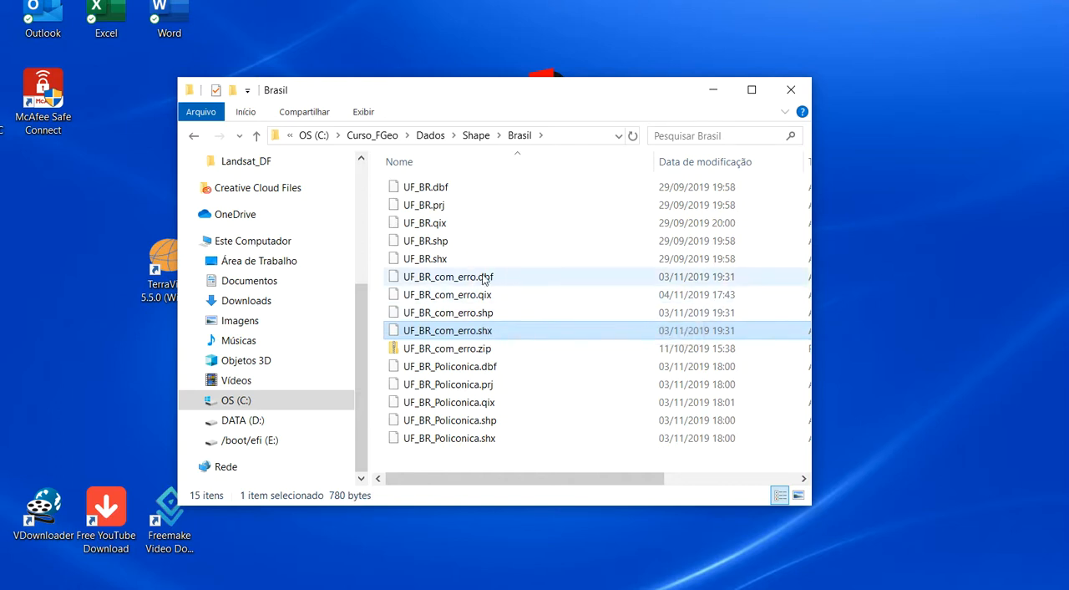
left_click(440, 206)
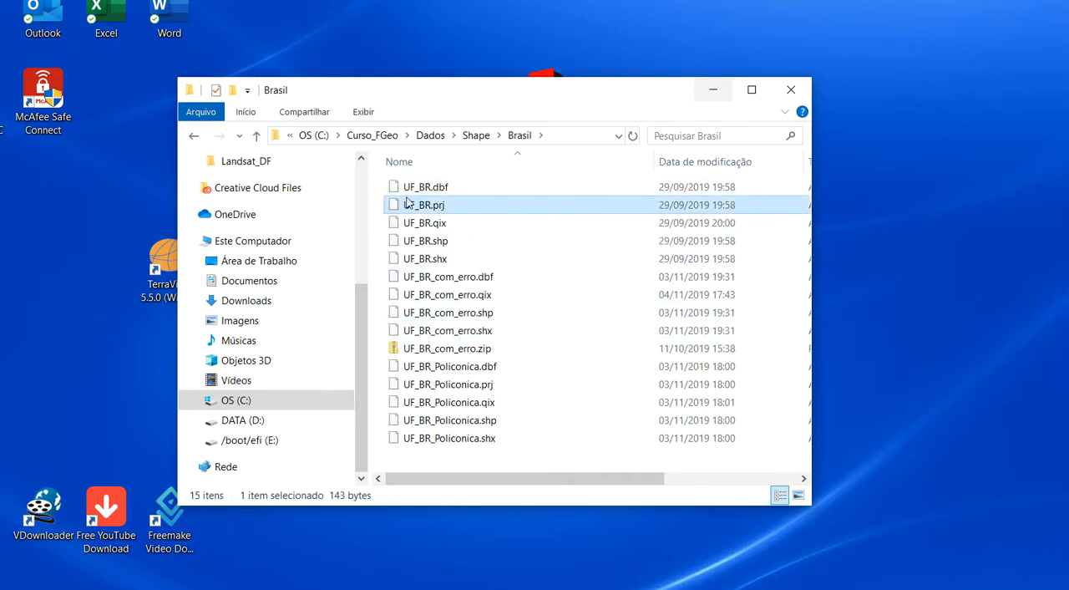
left_click(714, 89)
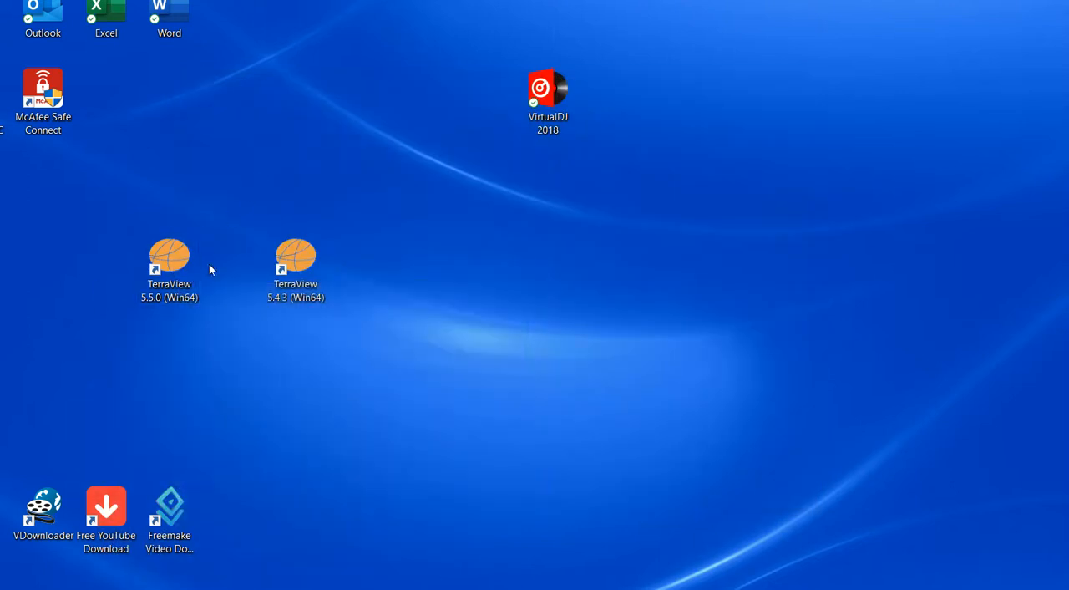
Start TerraView 5.5.0, enlarge its window and display the UF_BR_com_erro layer at full extent.
double_click(171, 266)
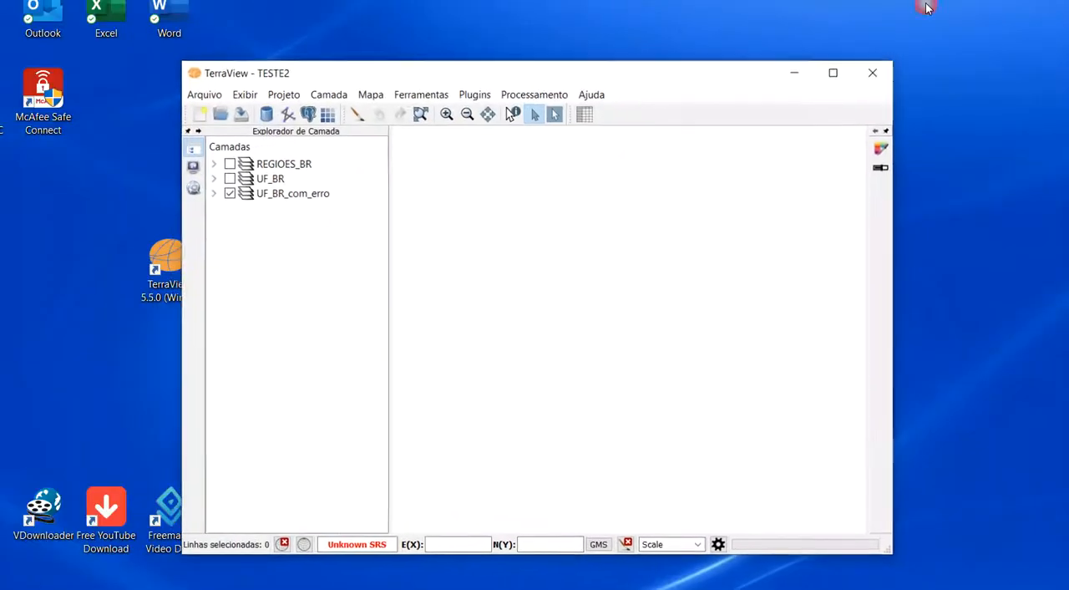
left_click_drag(594, 86, 407, 21)
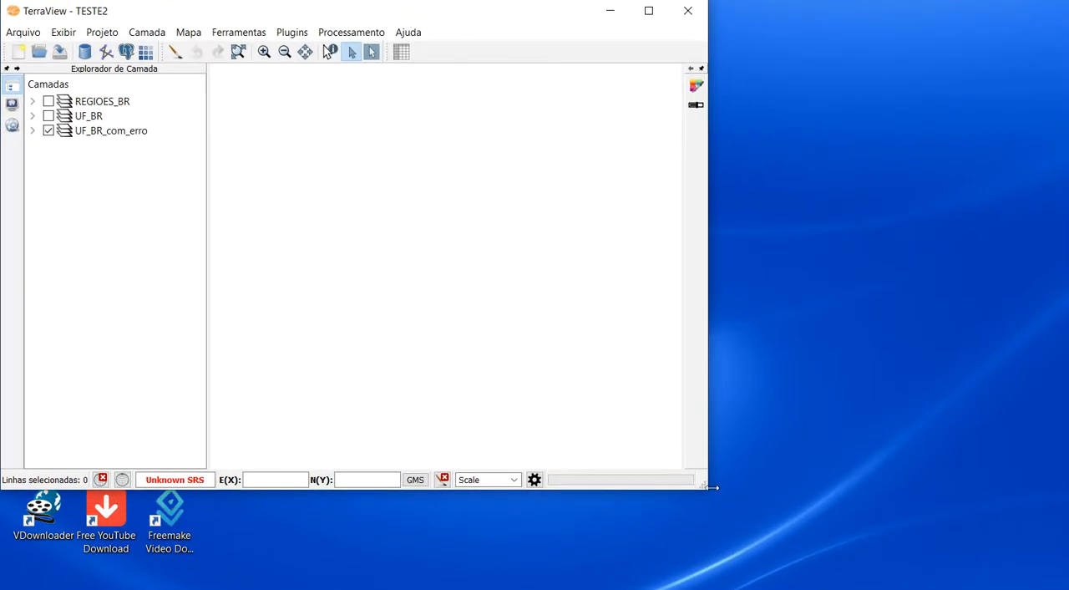
left_click_drag(716, 492, 1064, 585)
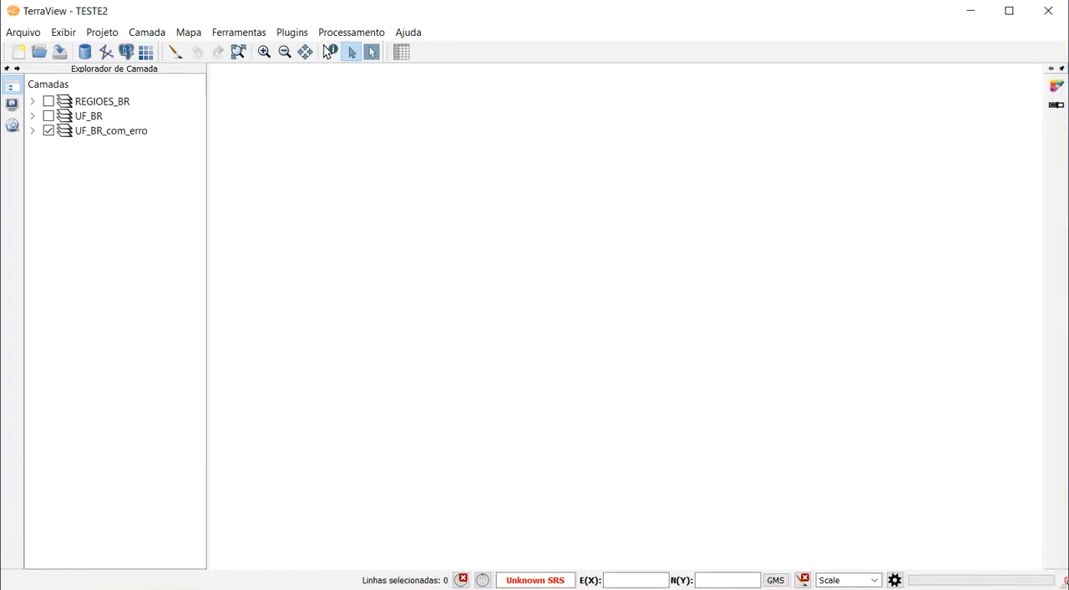
left_click(115, 137)
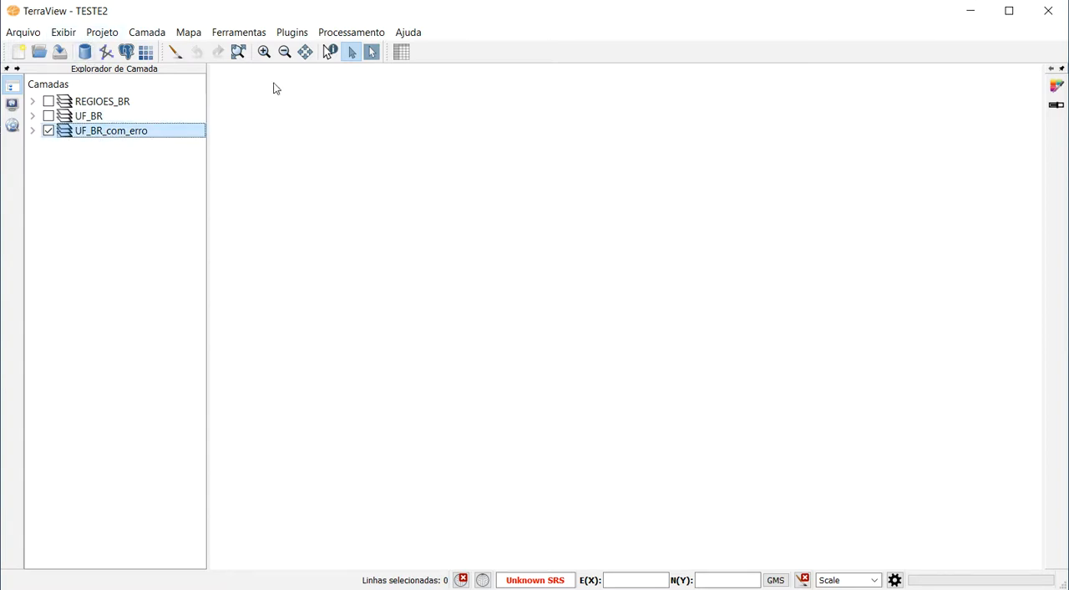
left_click(240, 52)
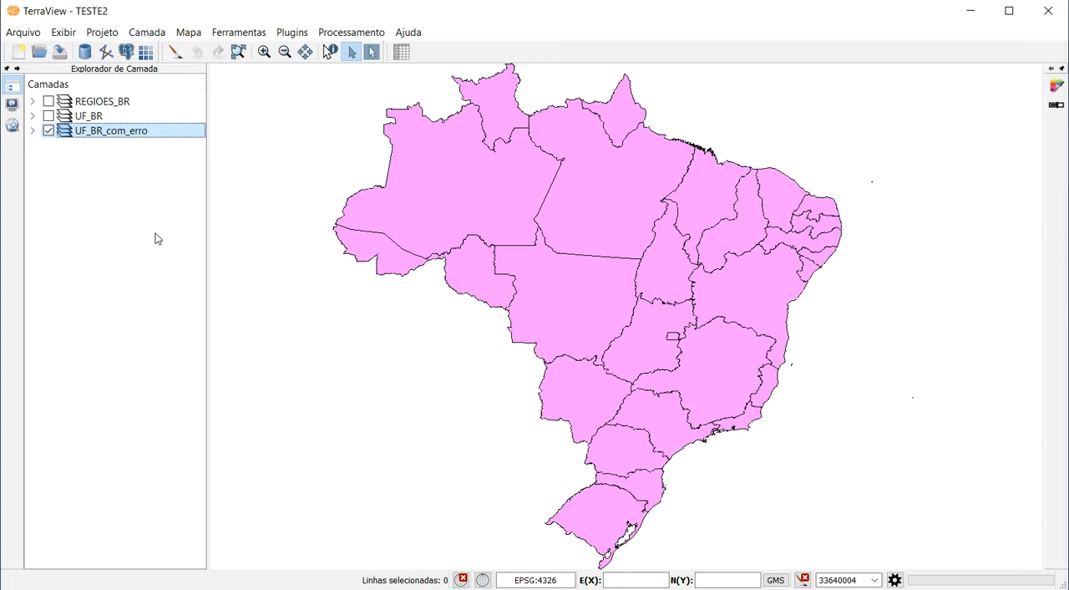
Show the UF_BR_com_erro attribute table and examine how accented letters appear in the NM_ESTADO state names.
right_click(115, 138)
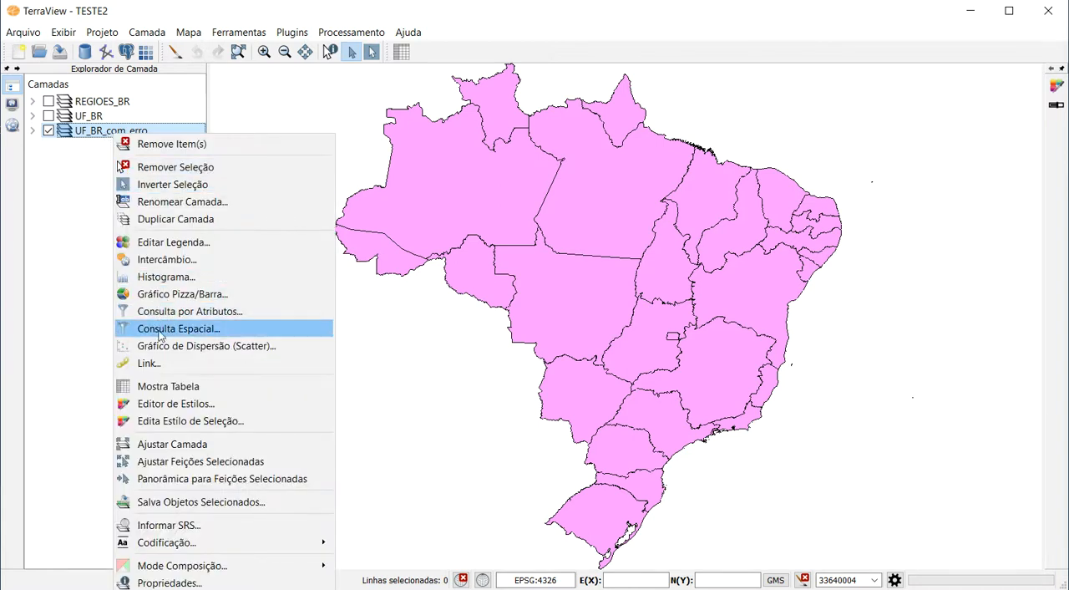
left_click(182, 388)
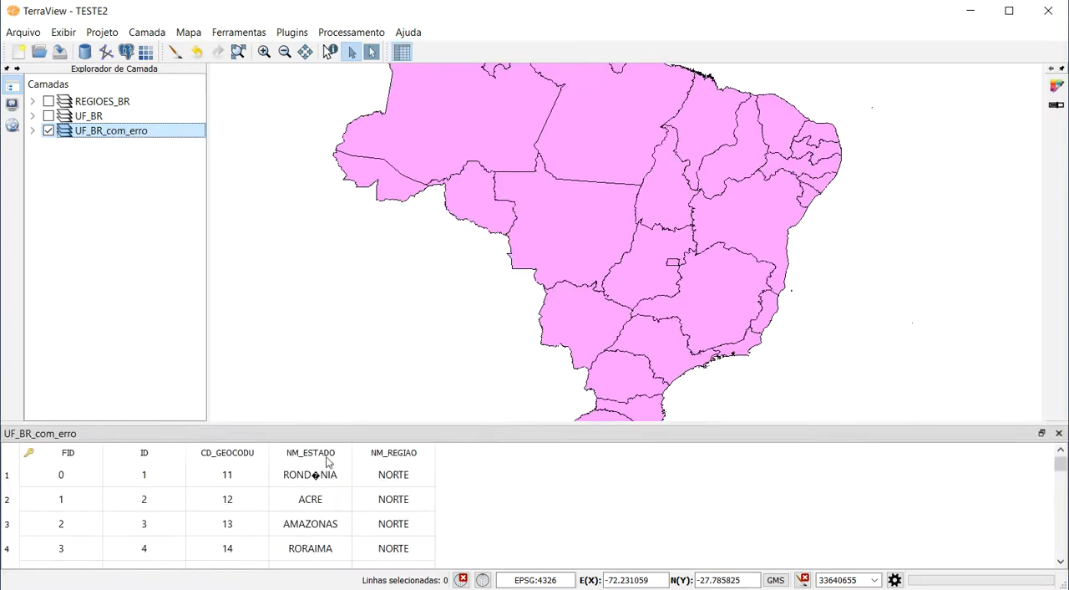
scroll(321, 485, "down", 3)
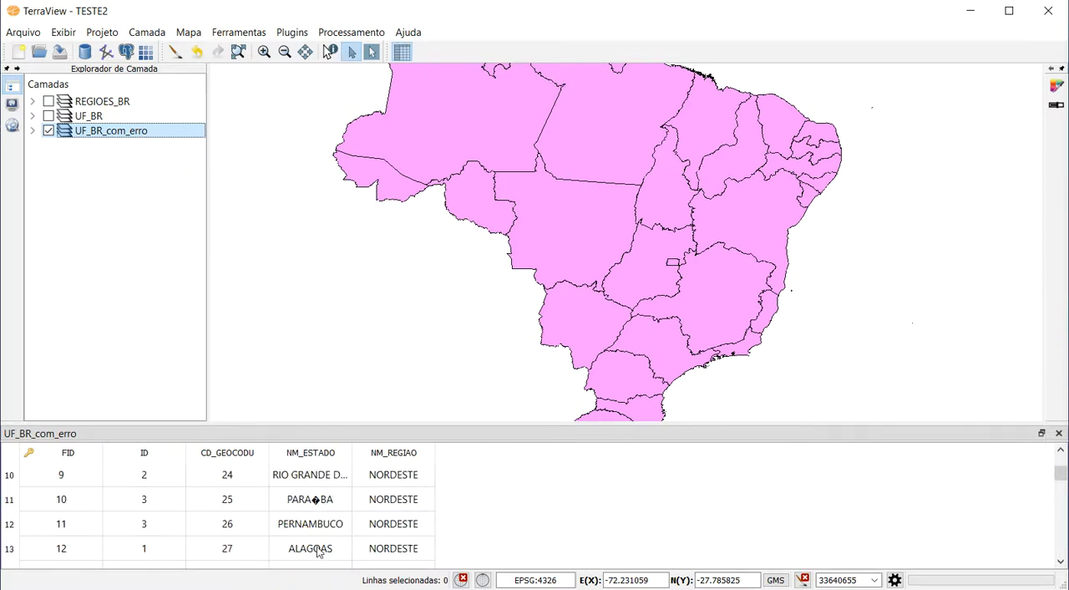
scroll(318, 551, "down", 5)
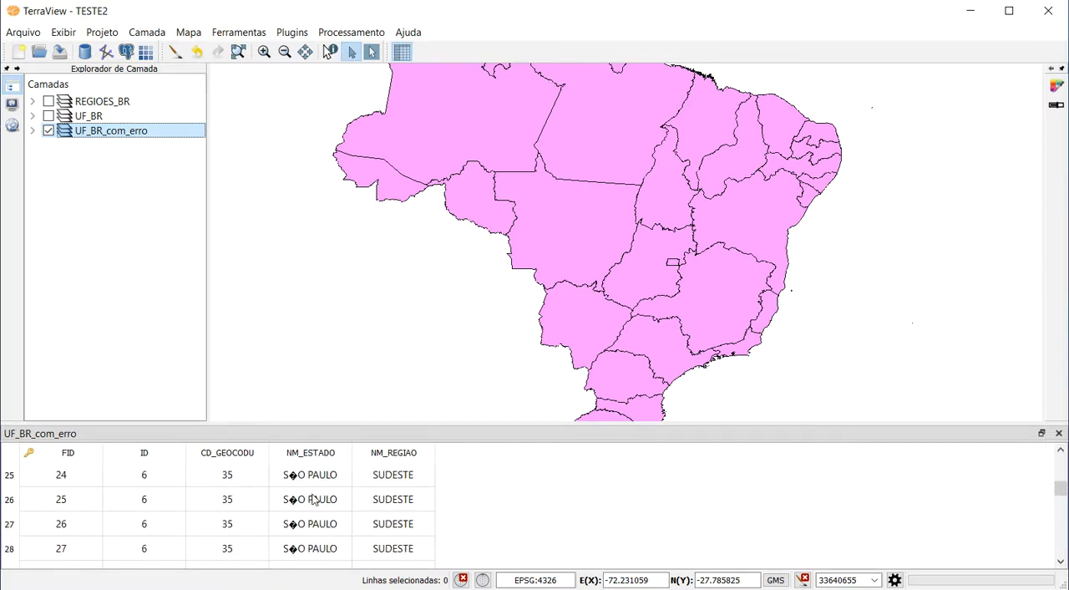
scroll(314, 501, "down", 2)
scroll(311, 517, "down", 3)
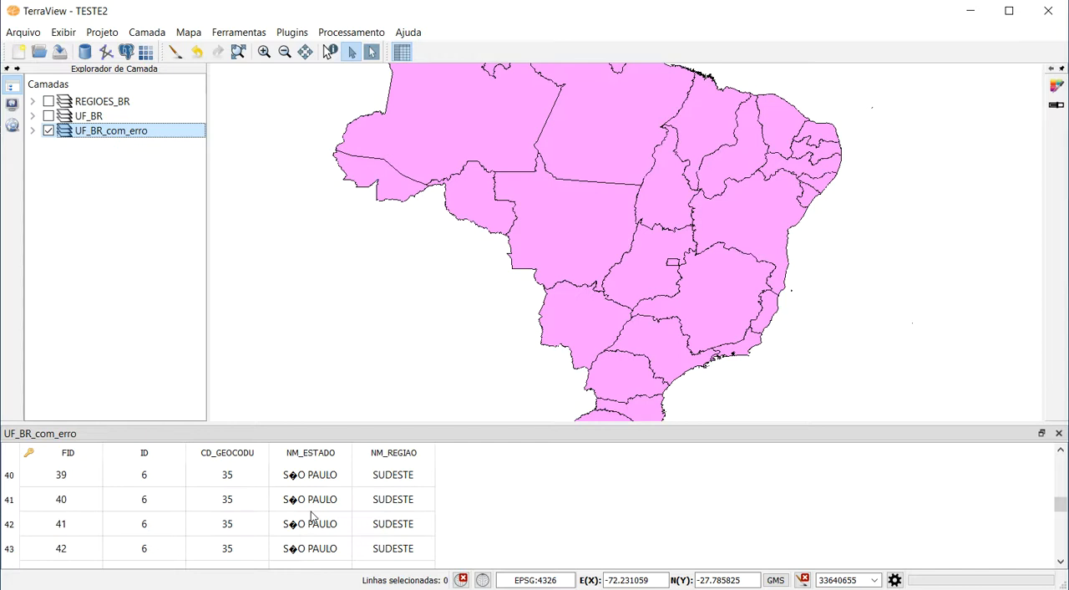
scroll(298, 529, "up", 1)
scroll(299, 529, "up", 7)
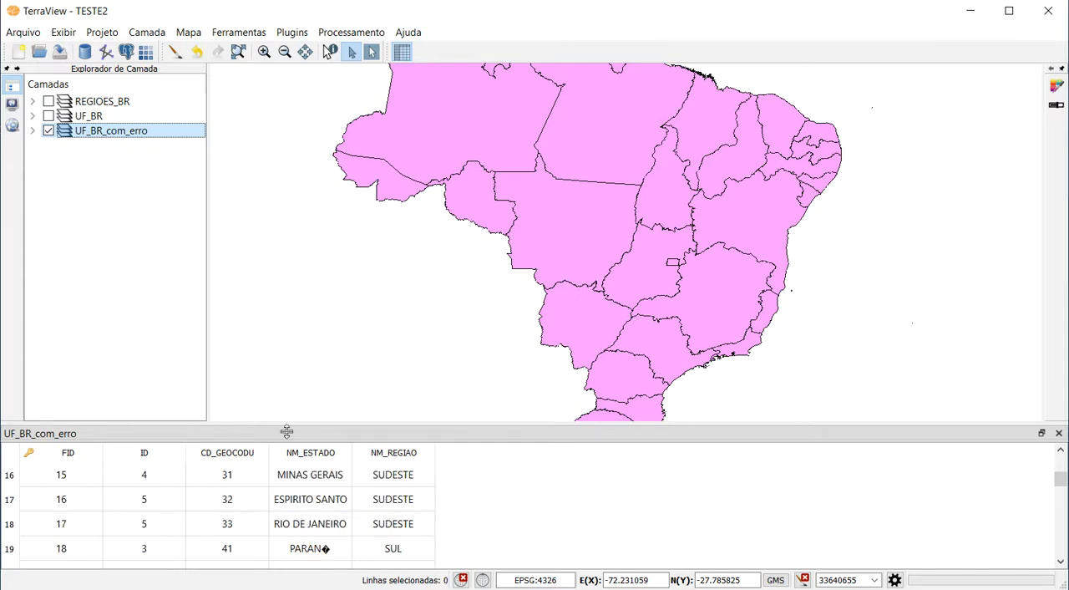
right_click(130, 139)
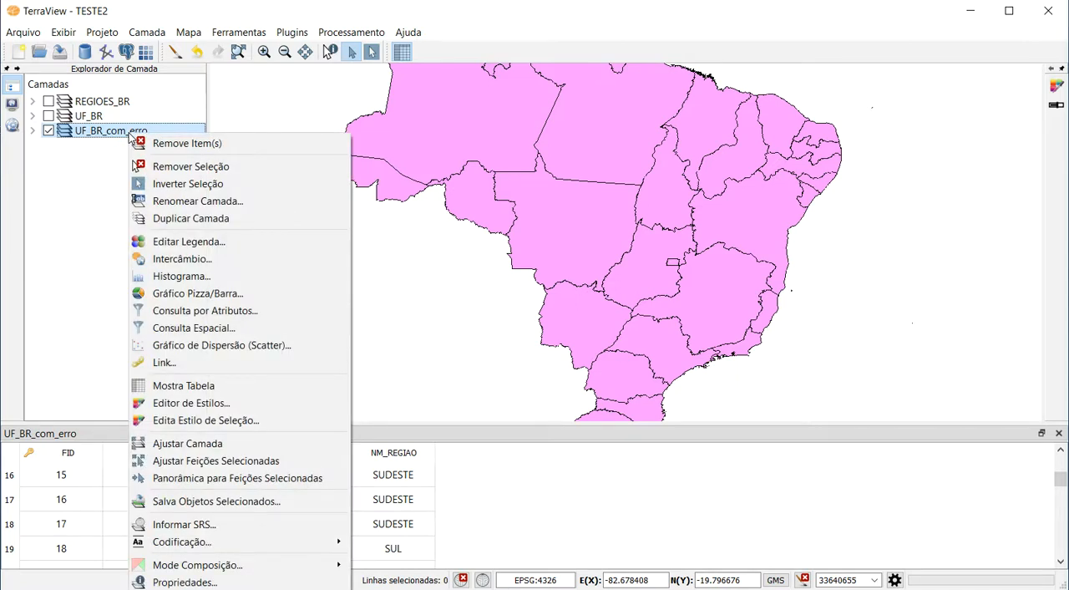
mouse_move(221, 546)
left_click(107, 189)
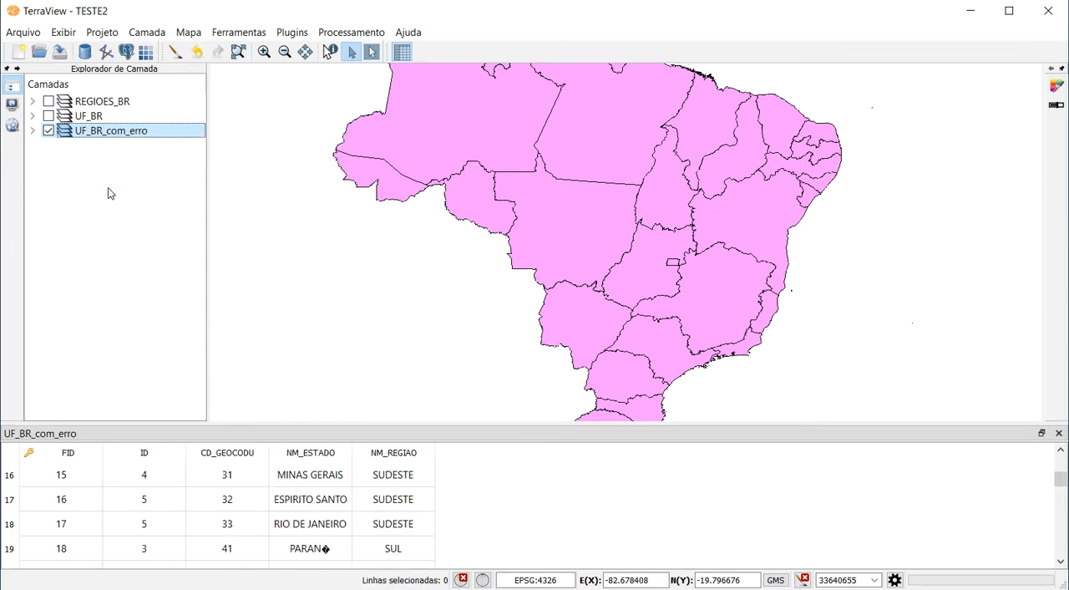
Close the attribute table and set the character encoding of the UF_BR_com_erro layer to CP1252.
left_click(1058, 435)
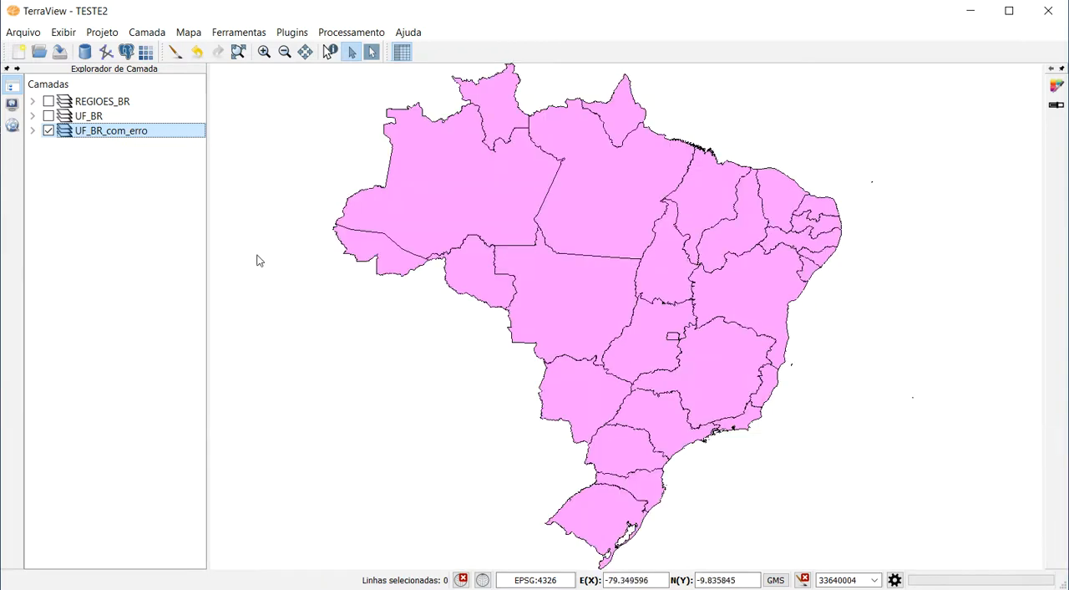
right_click(124, 135)
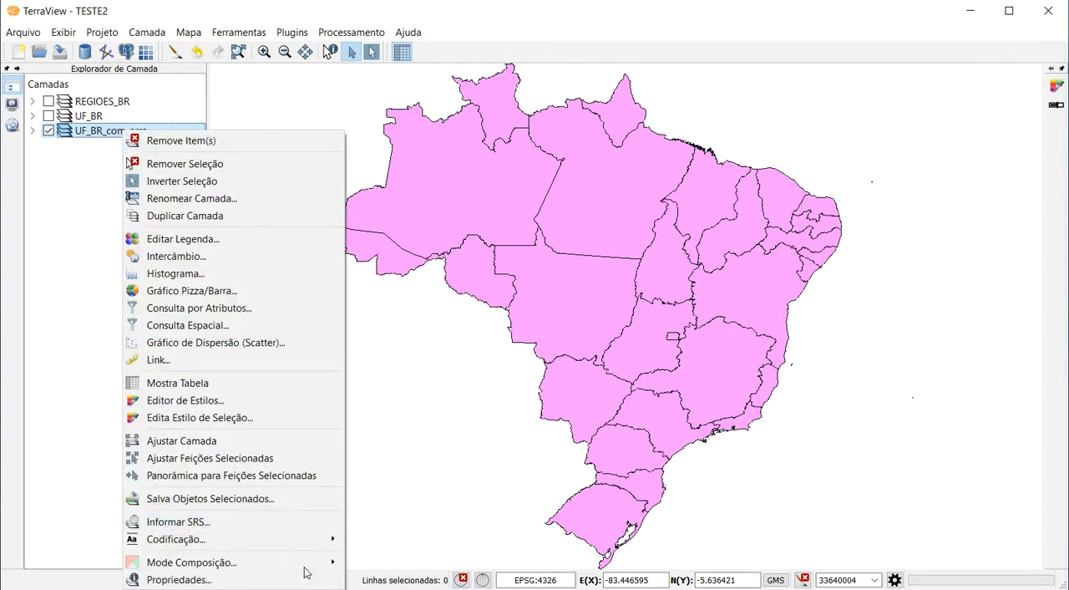
mouse_move(294, 542)
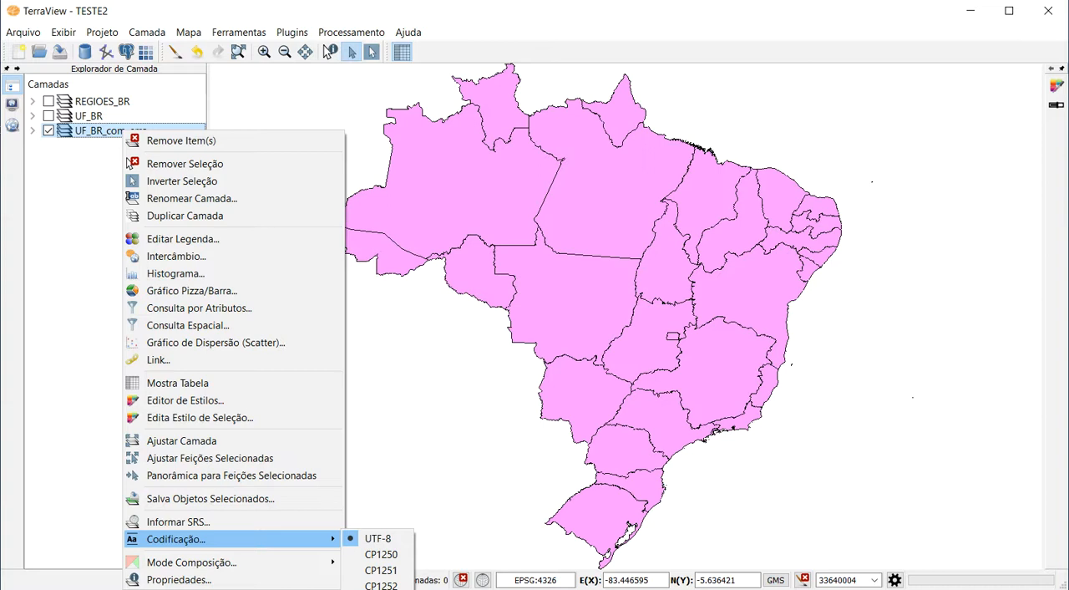
left_click(380, 588)
Reopen the UF_BR_com_erro attribute table and check the accented state names in the NM_ESTADO column.
right_click(116, 132)
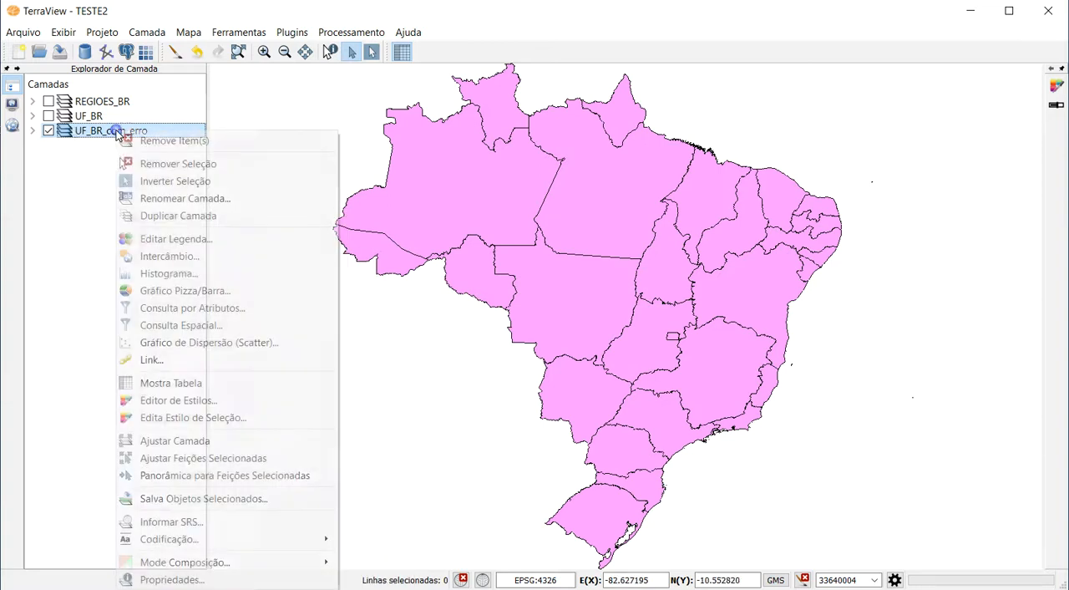
left_click(210, 384)
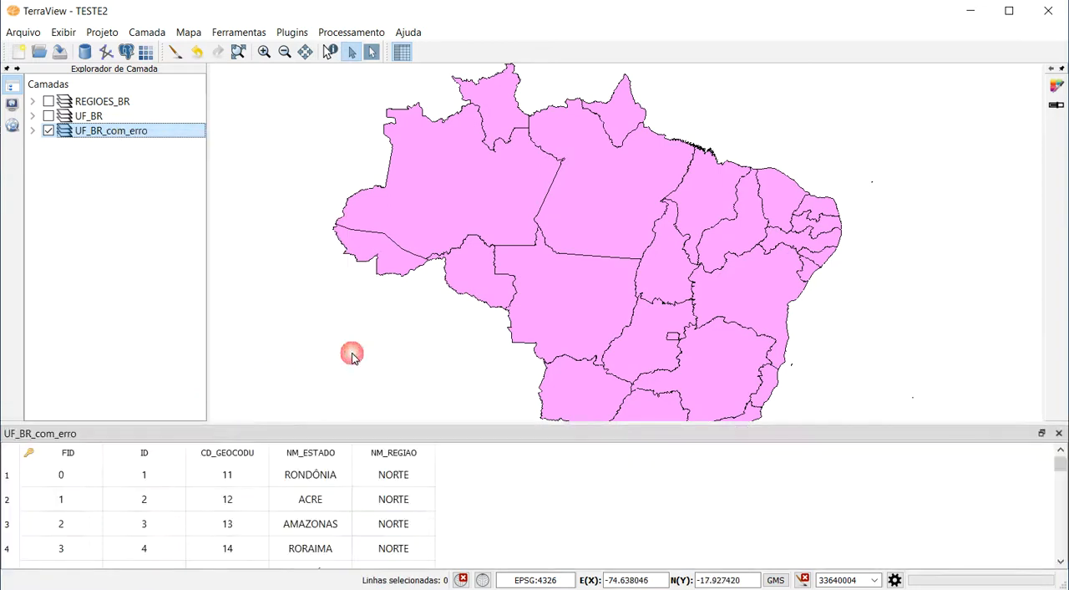
scroll(330, 496, "down", 5)
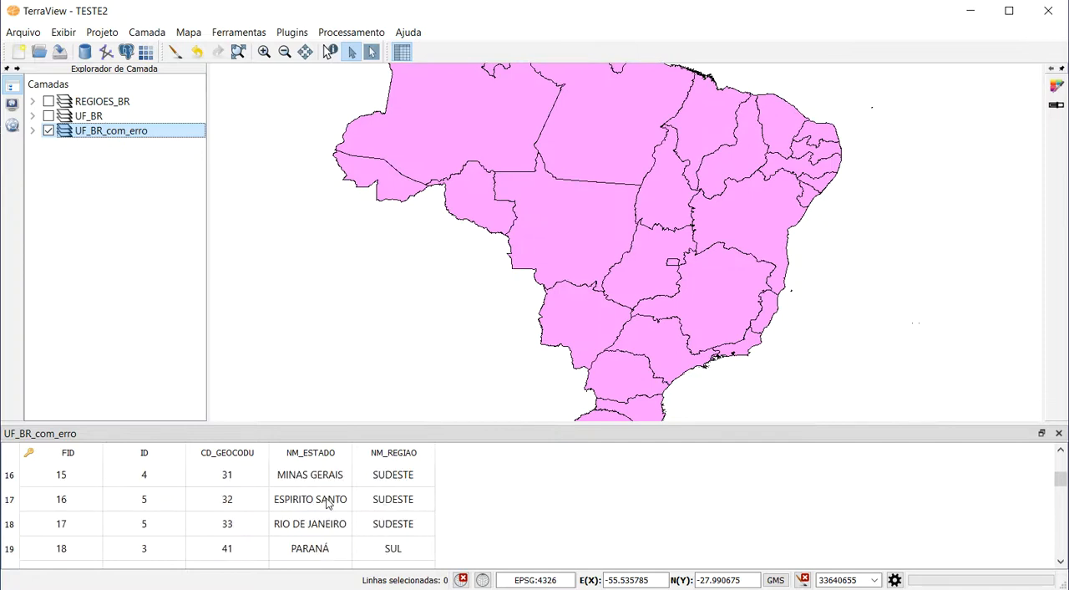
scroll(322, 503, "up", 3)
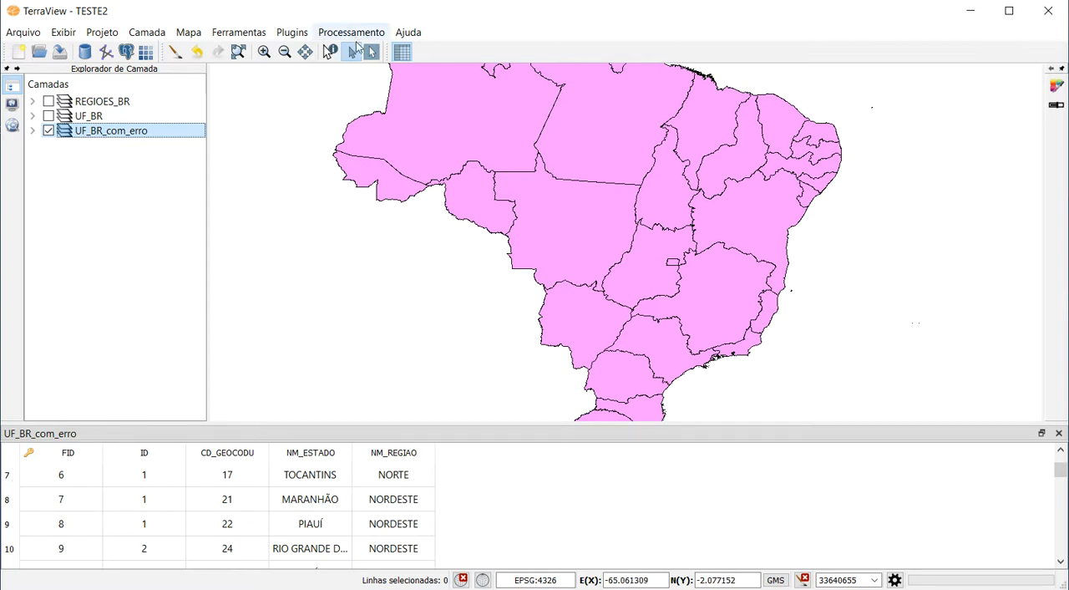
Try to select a state of the UF_BR_com_erro layer on the map and redraw the map.
left_click(587, 230)
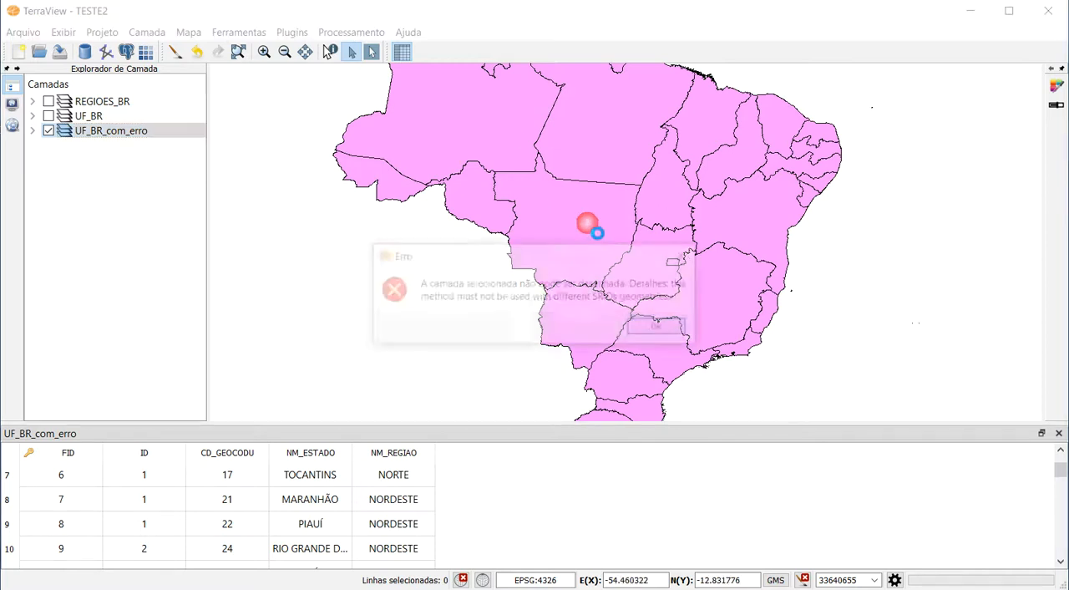
left_click(659, 327)
left_click(566, 283)
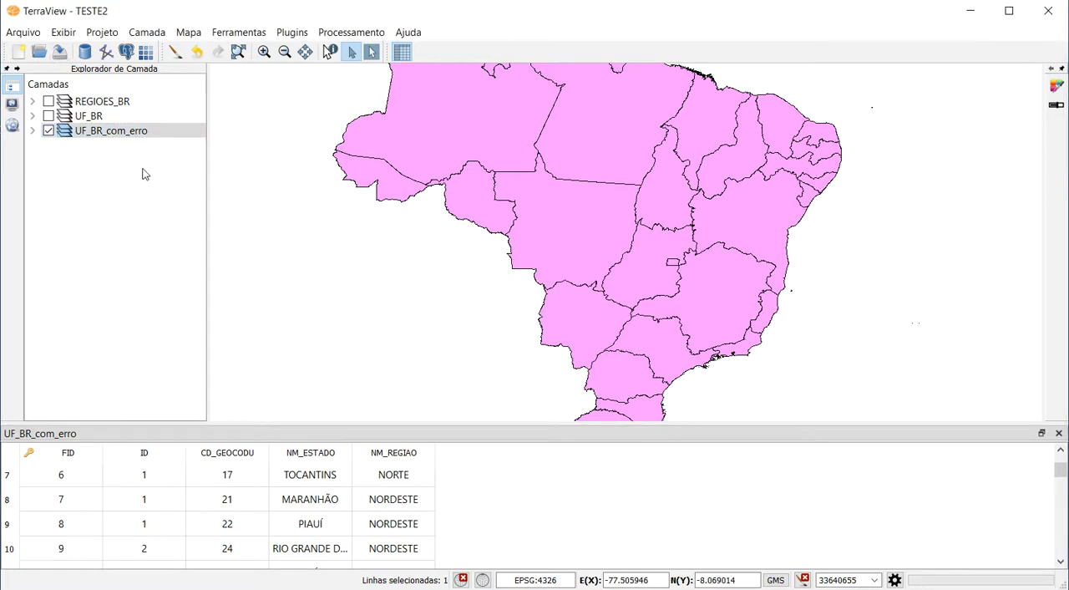
left_click(34, 131)
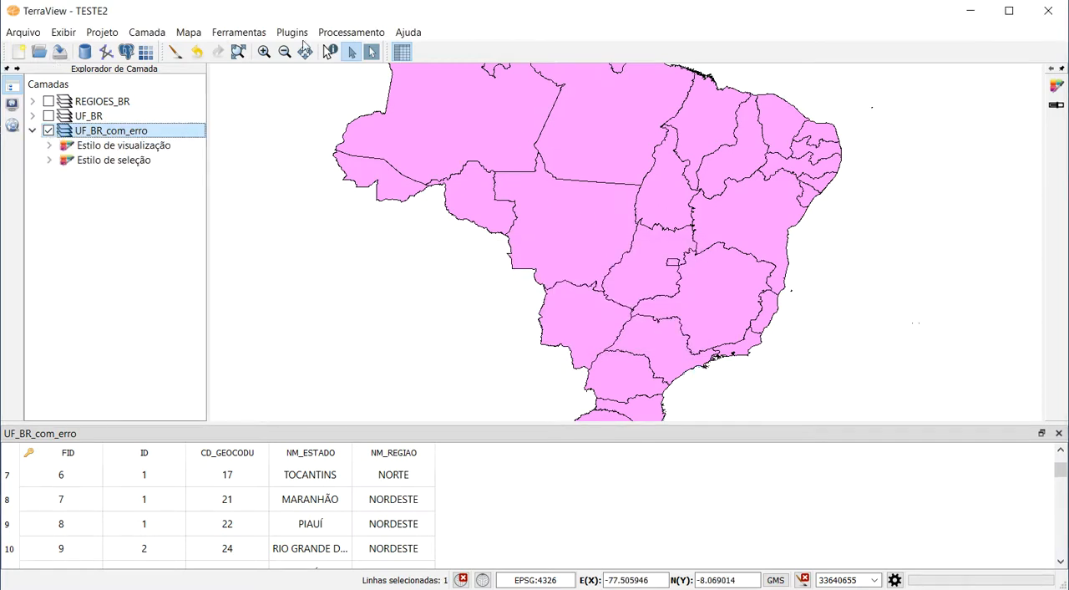
left_click(175, 52)
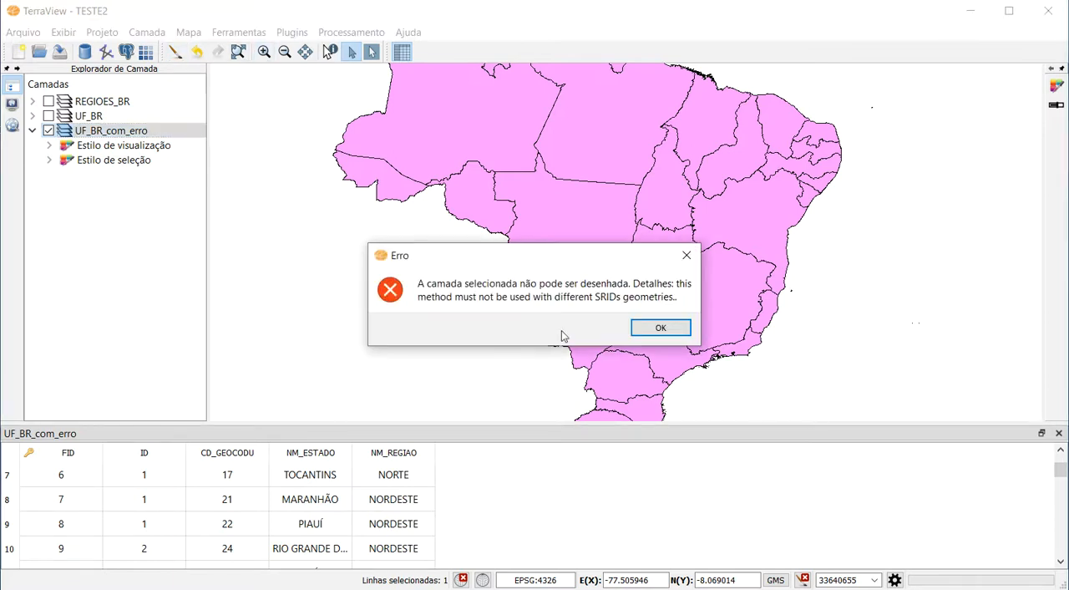
left_click(659, 327)
left_click(32, 131)
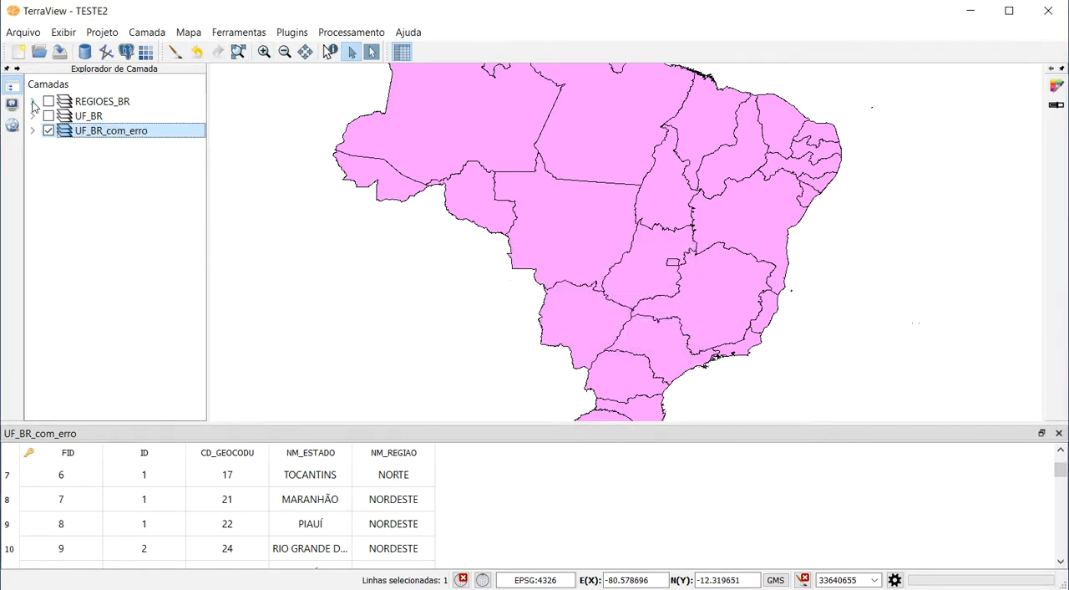
Turn on the REGIOES_BR layer with its styles expanded and fit the map to its full extent.
left_click(32, 101)
left_click(56, 101)
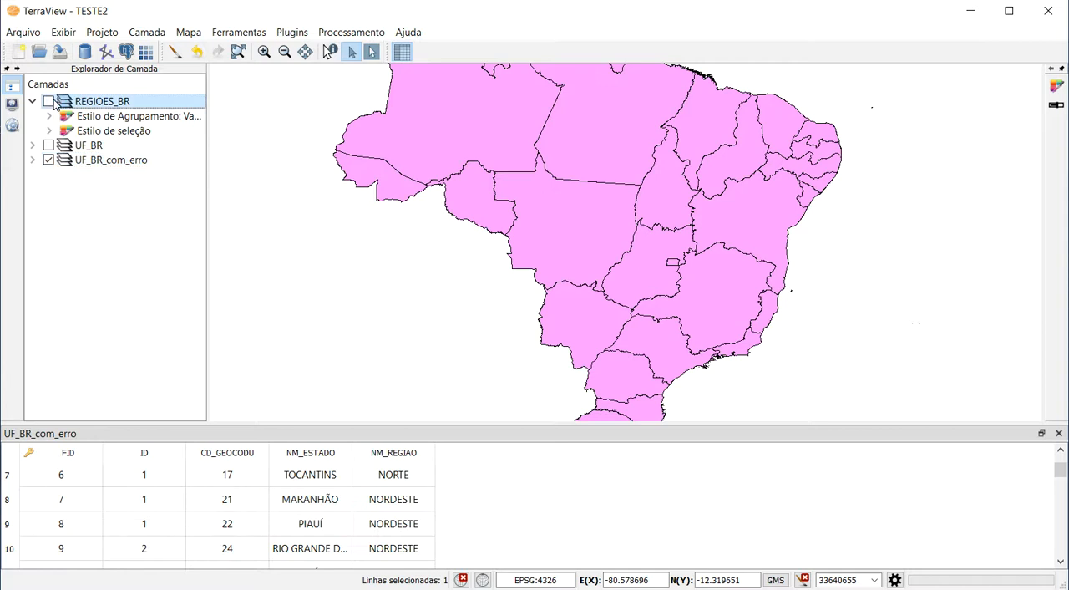
left_click(48, 101)
left_click(238, 53)
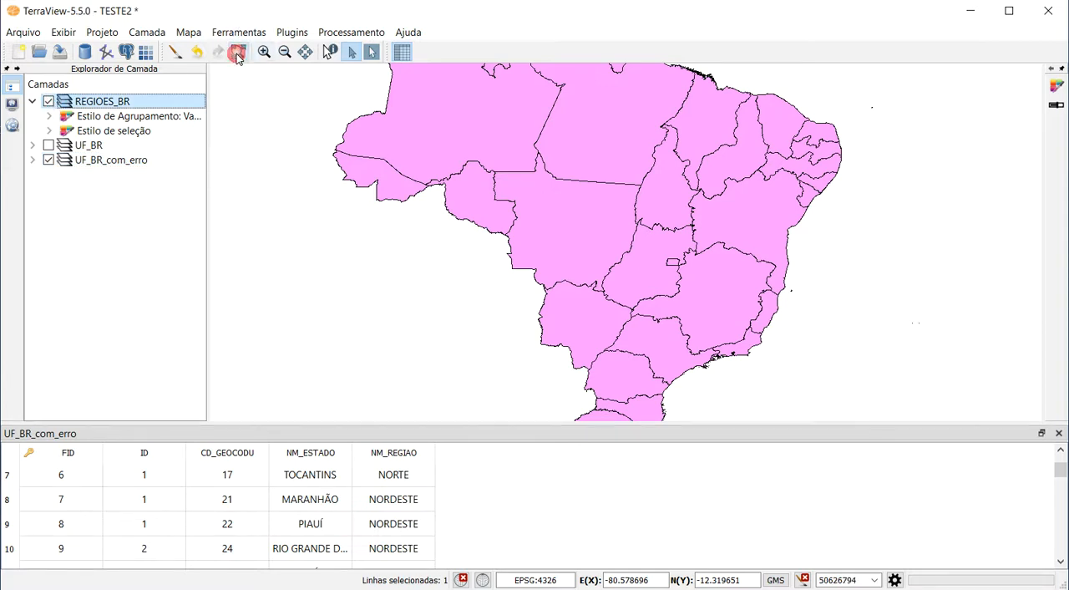
Check the state names in the REGIOES_BR attribute table, and close both open tables.
right_click(106, 101)
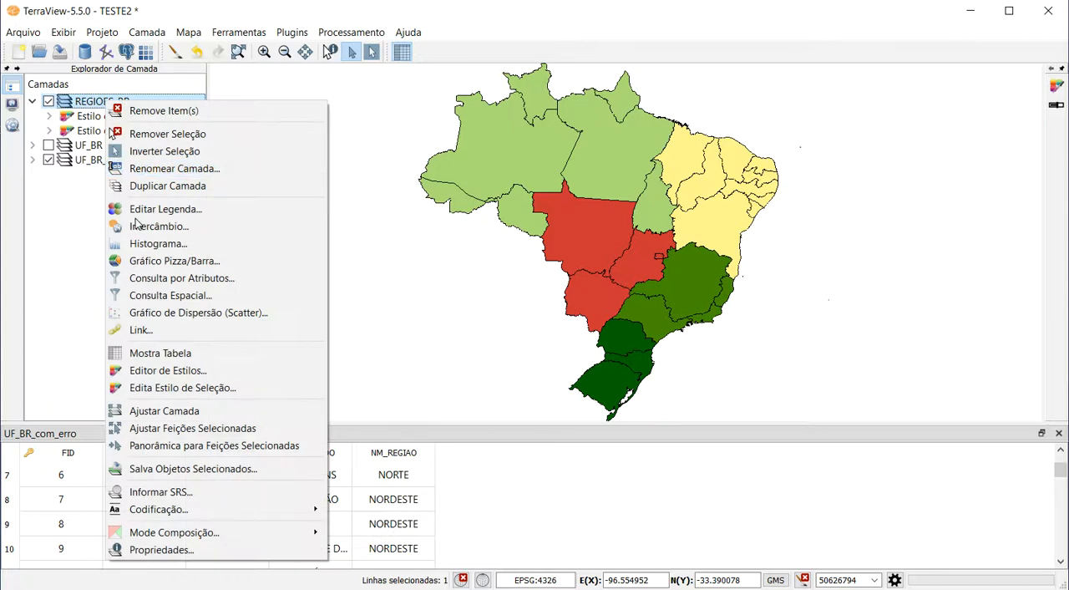
left_click(182, 351)
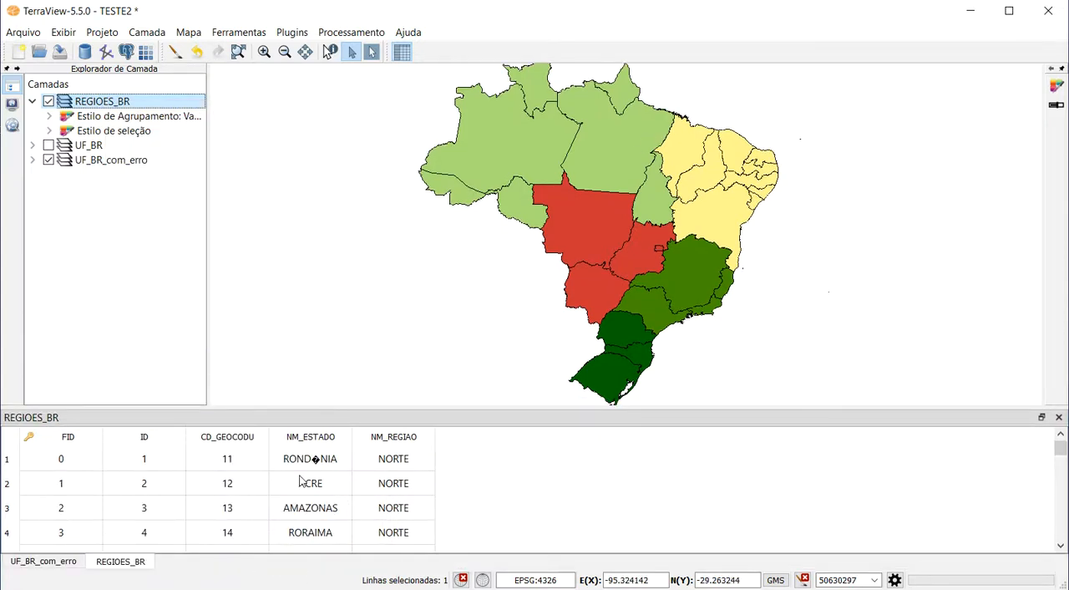
left_click(1058, 416)
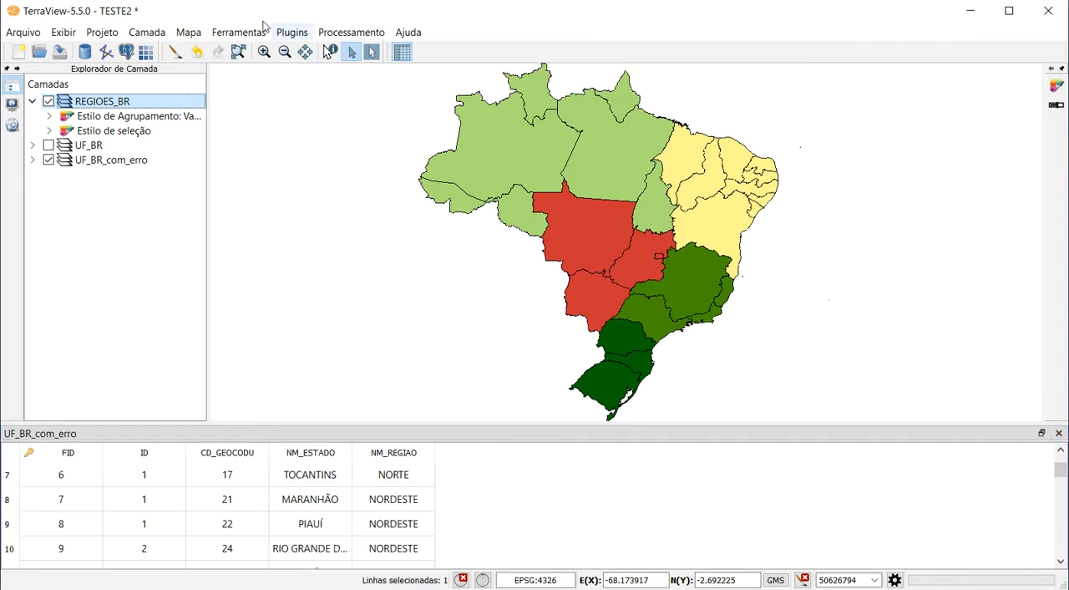
left_click(1058, 432)
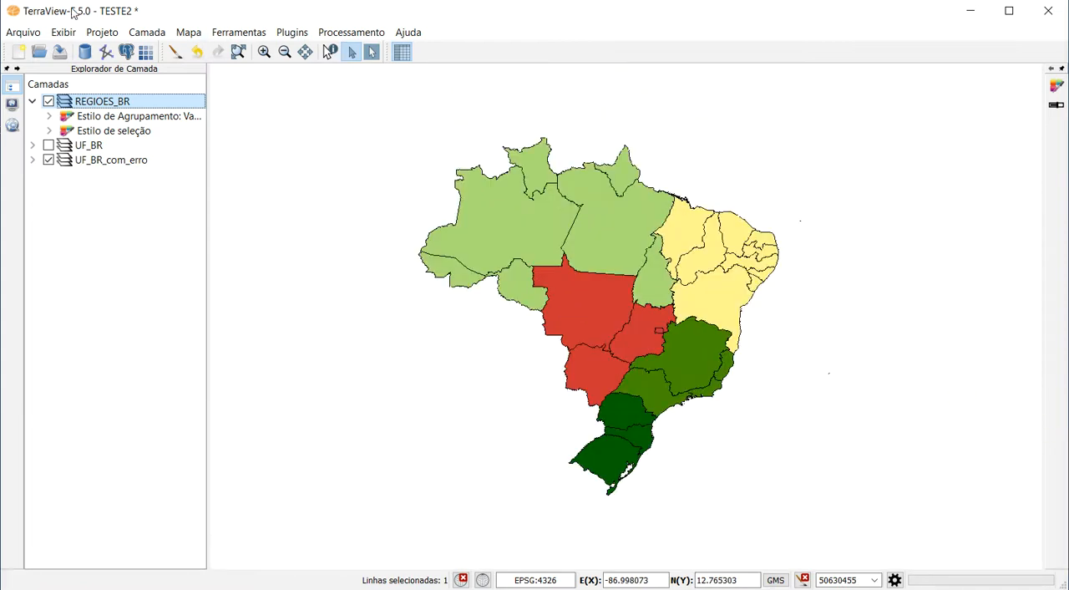
Change the REGIOES_BR layer's character encoding to one that displays accented Portuguese letters.
right_click(123, 101)
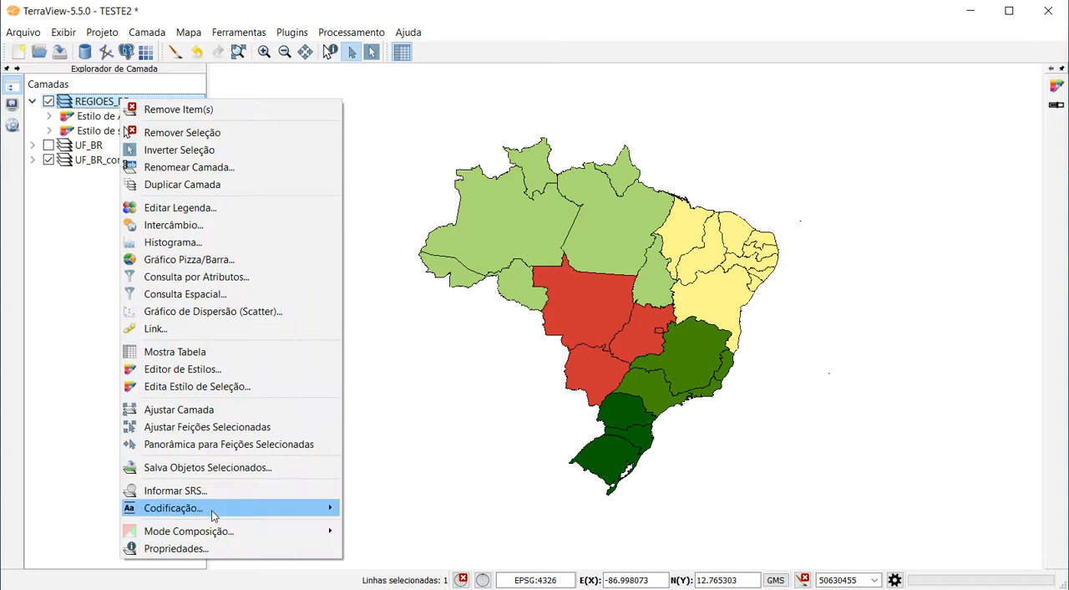
mouse_move(320, 517)
left_click(343, 499)
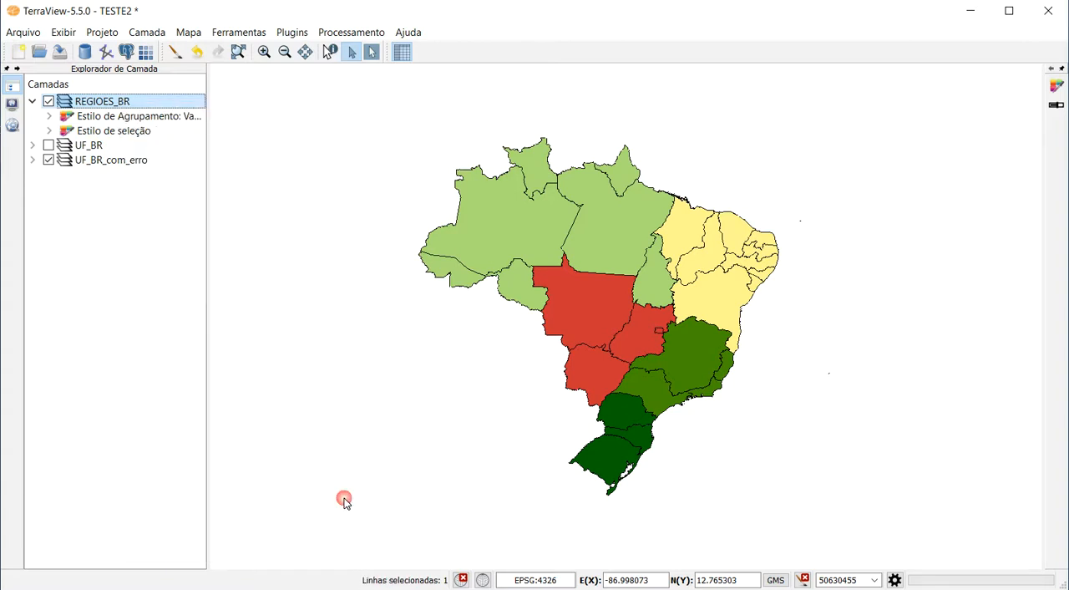
Reopen the REGIOES_BR attribute table, select the state of Pará on the map and review the NM_ESTADO names.
right_click(104, 100)
left_click(177, 352)
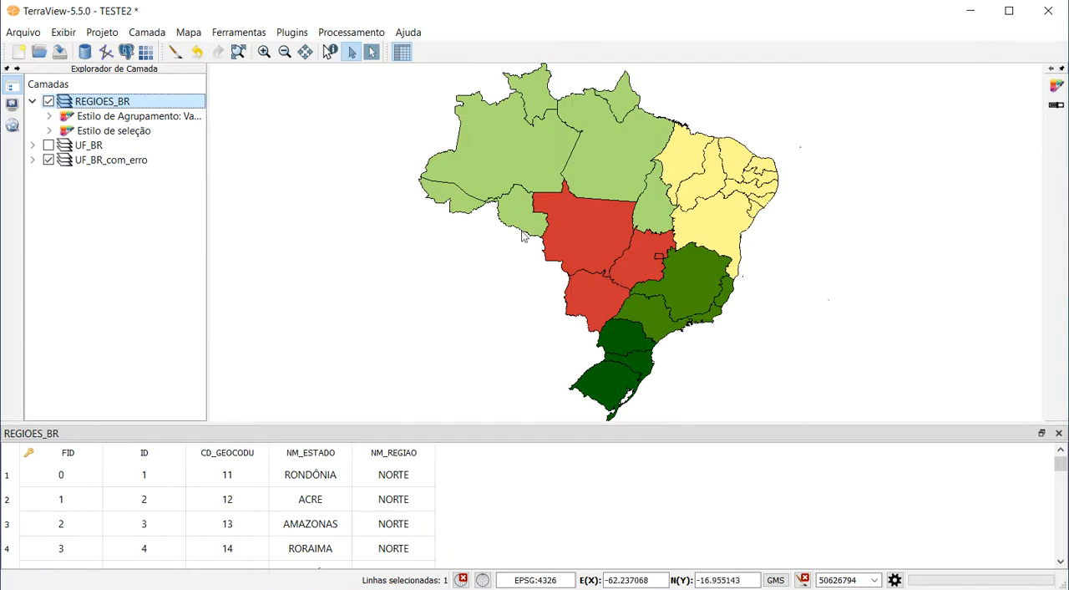
left_click(619, 175)
scroll(353, 509, "down", 2)
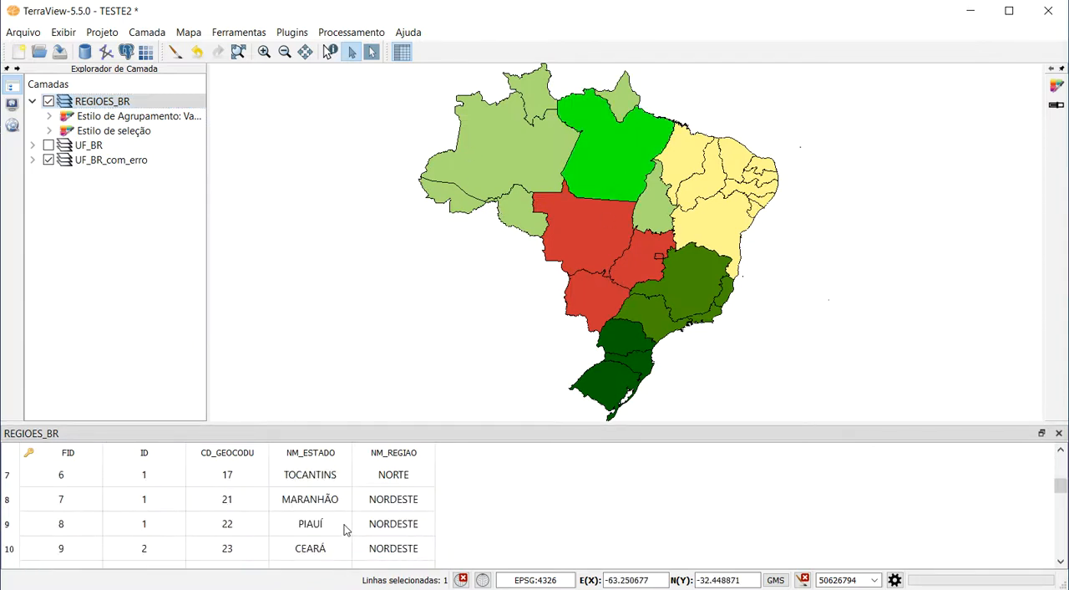
Select Amazonas and Mato Grosso in turn on the map, and enable promotion of selected rows in the REGIOES_BR table.
scroll(349, 518, "up", 1)
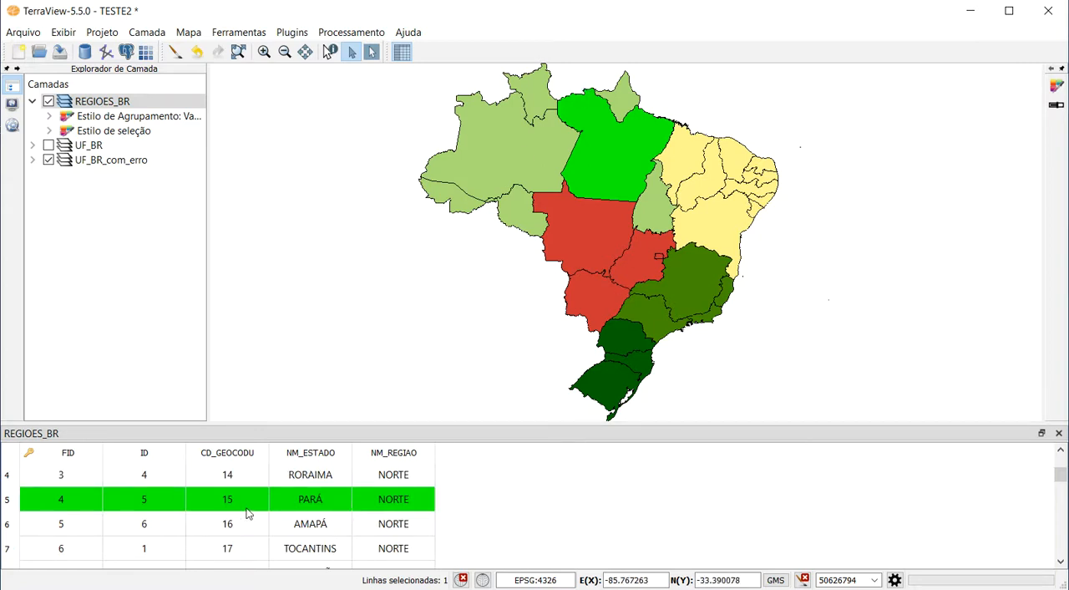
left_click(498, 144)
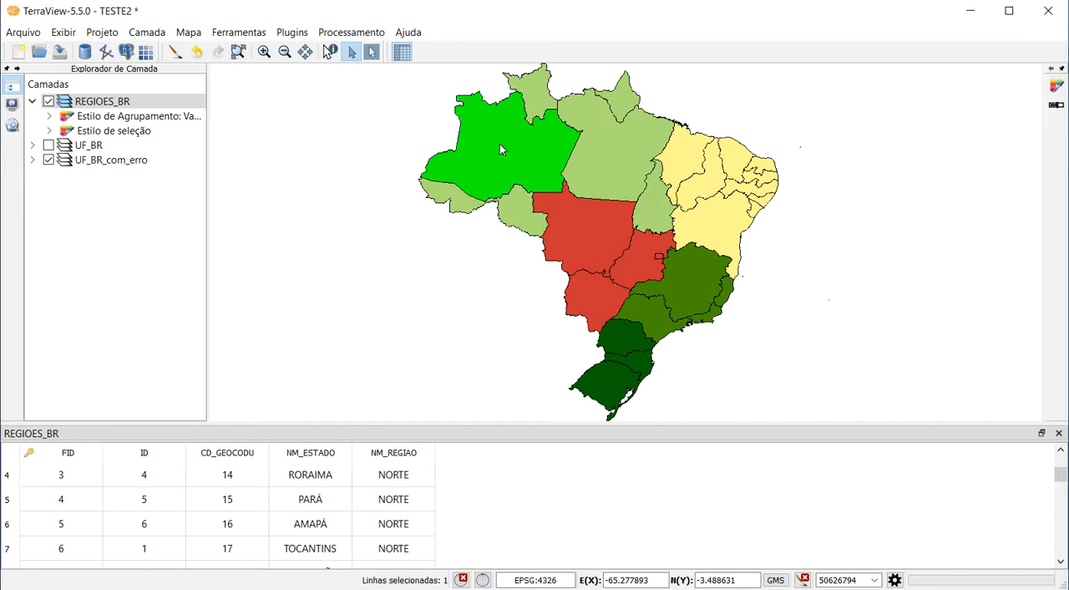
left_click(591, 233)
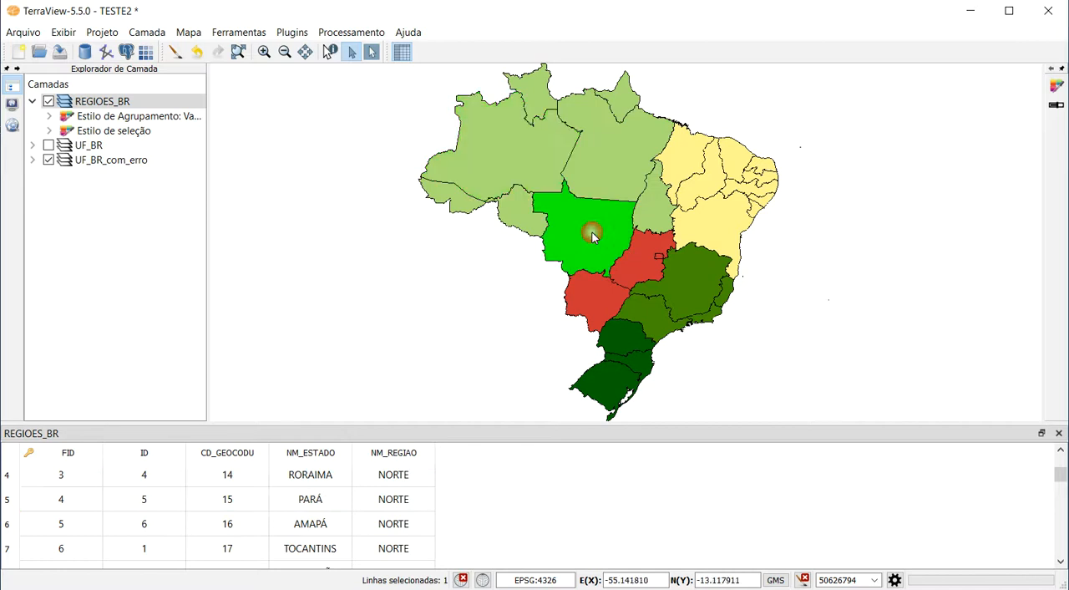
right_click(10, 504)
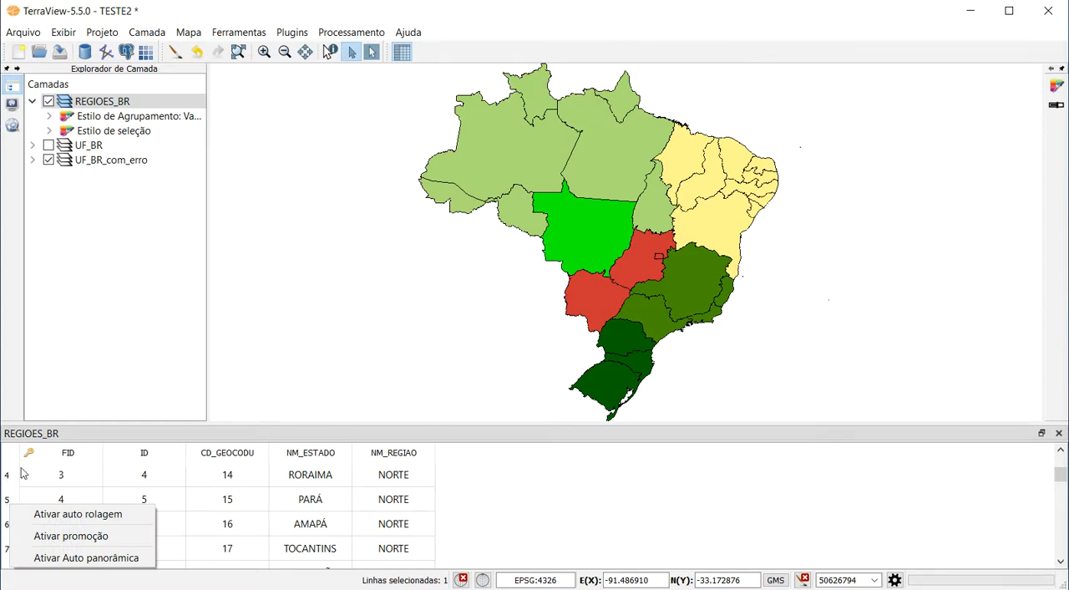
left_click(98, 535)
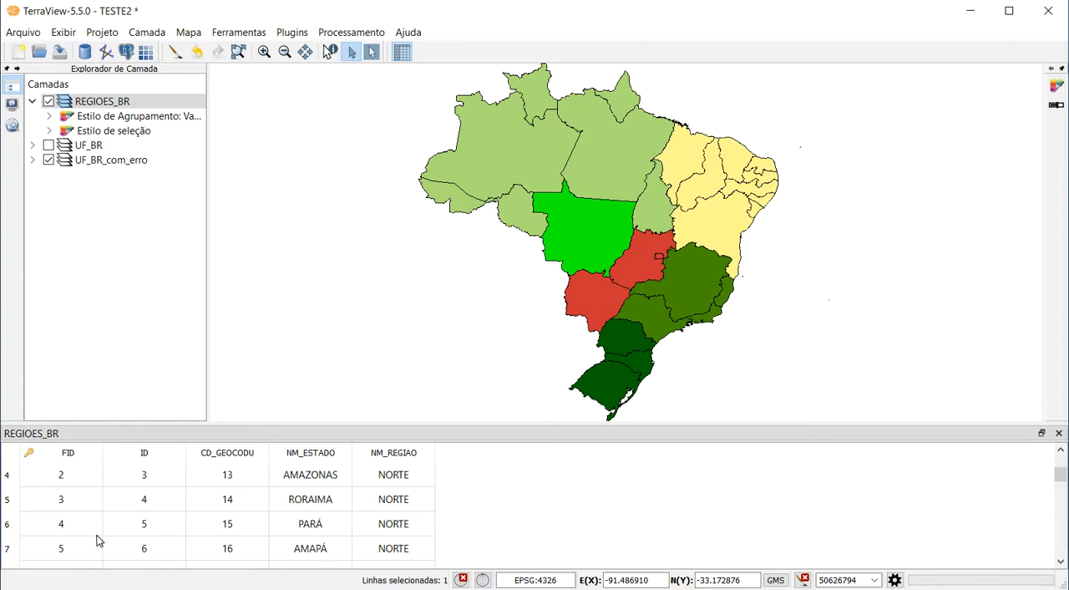
Test row promotion by selecting several states on the map one at a time, finishing with Amazonas and Mato Grosso selected together.
left_click(539, 155)
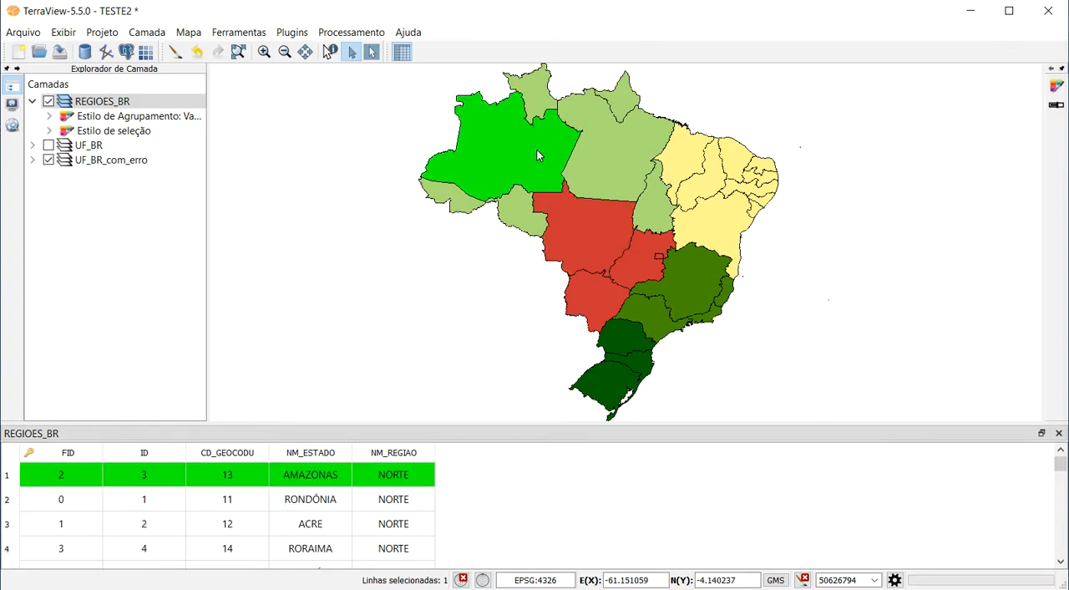
left_click(634, 155)
left_click(692, 171)
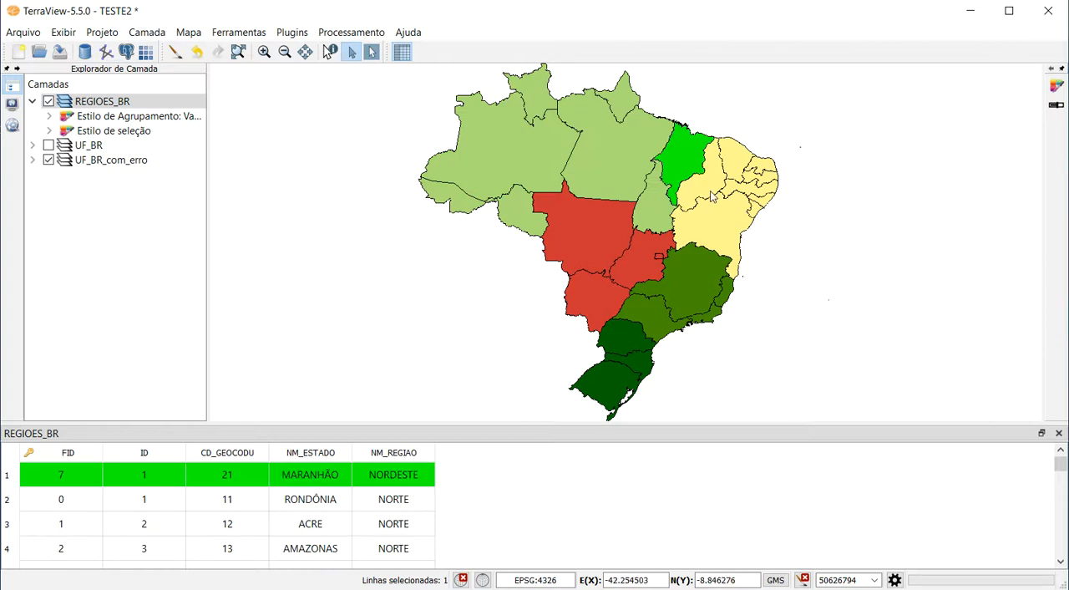
left_click(711, 194)
left_click(524, 157)
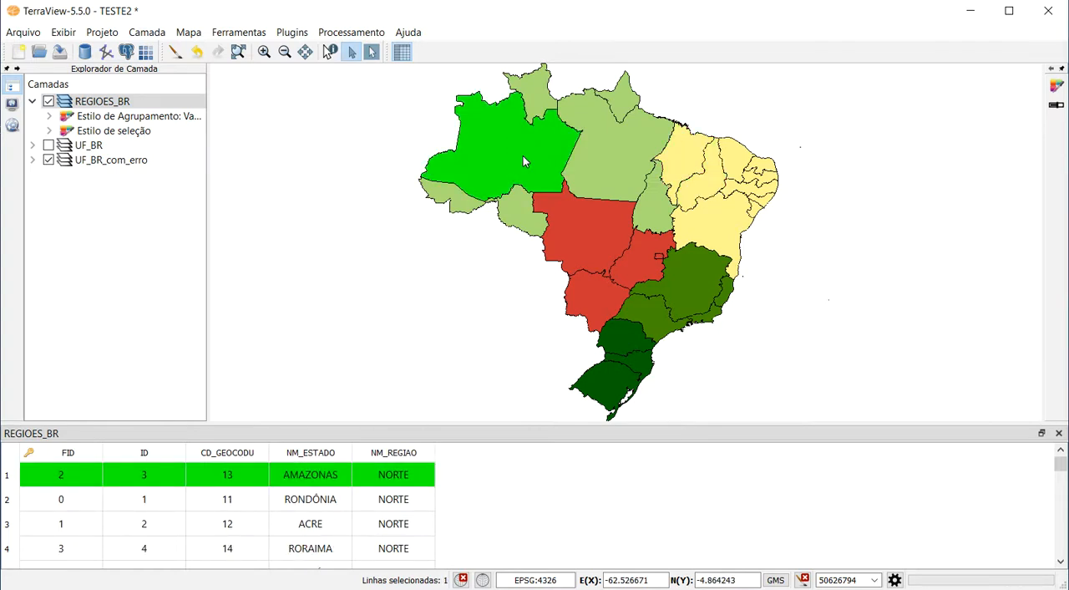
left_click(581, 233, "ctrl")
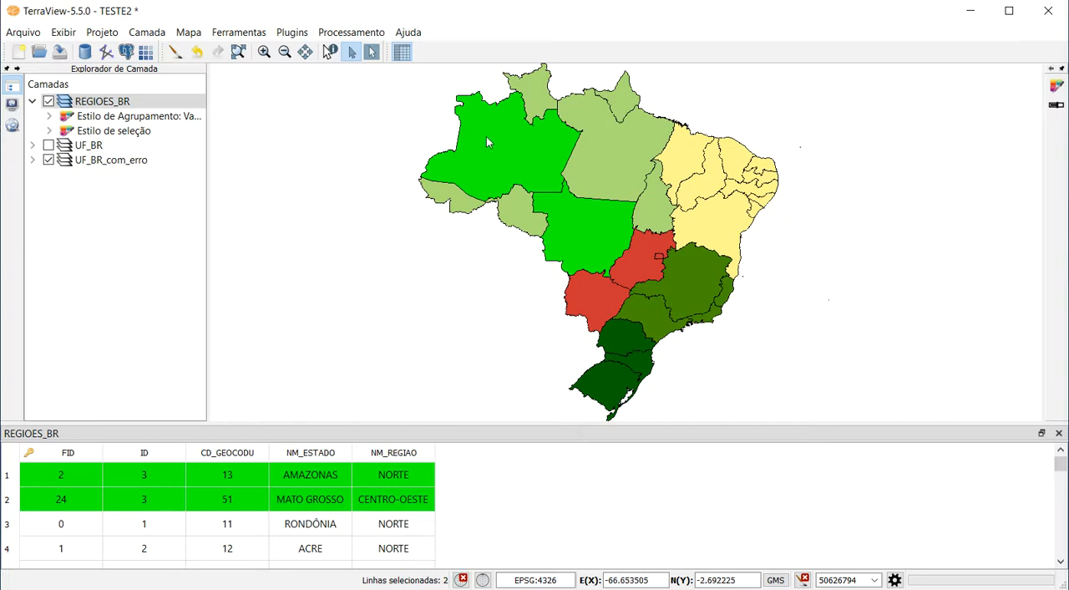
Clear the state selection and box-select a block of neighbouring states in the centre of Brazil, including Pará, Tocantins, Maranhão and Piauí.
left_click(372, 110)
left_click_drag(380, 120, 526, 303)
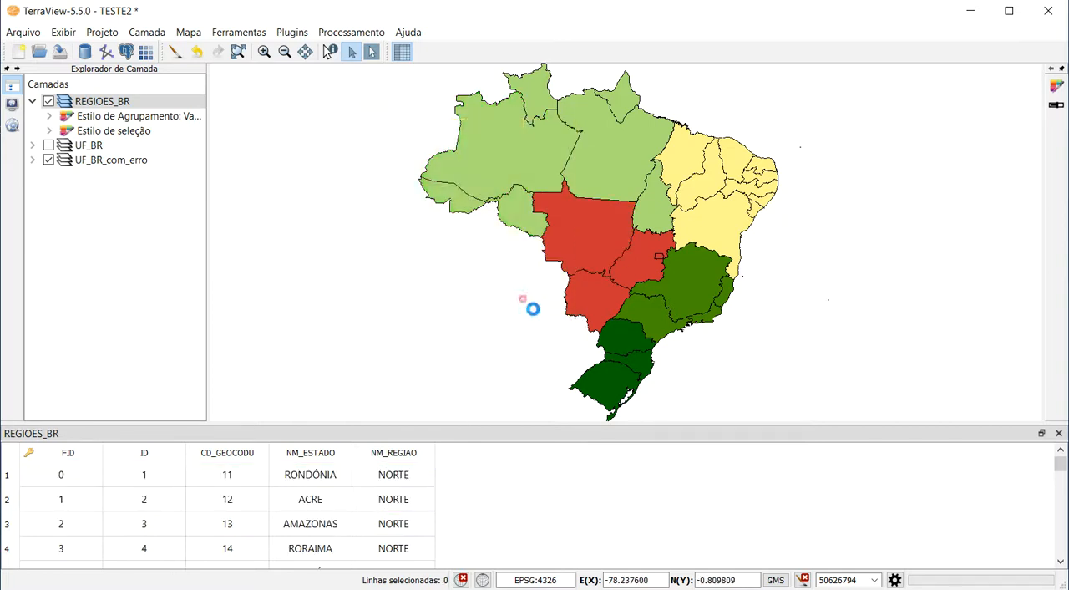
left_click_drag(613, 177, 694, 248)
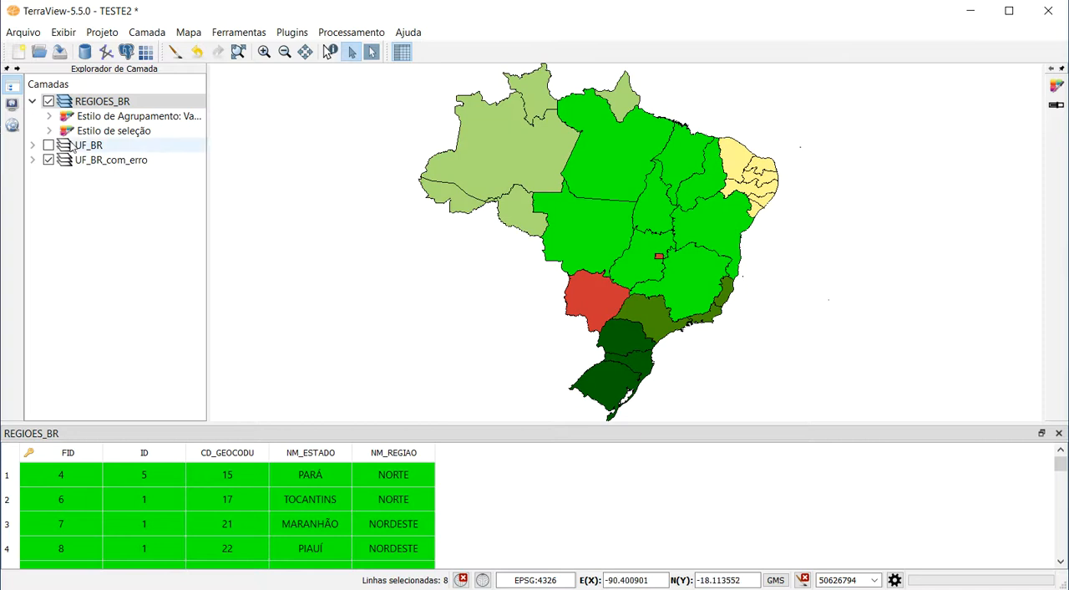
Turn off the REGIOES_BR and UF_BR_com_erro layers, collapse the REGIOES_BR styles and close its attribute table.
left_click(49, 101)
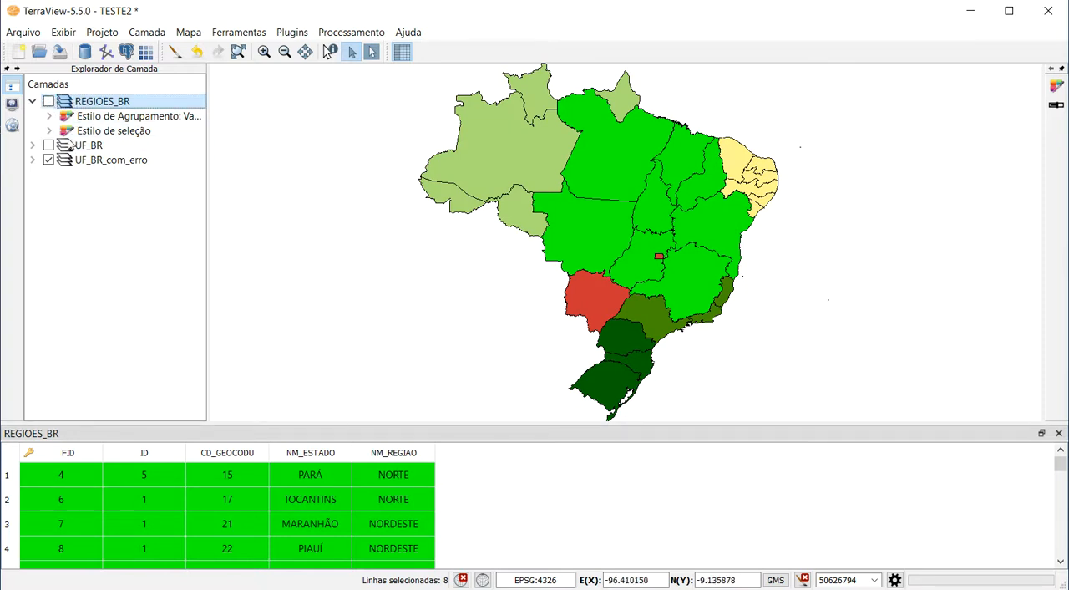
left_click(33, 101)
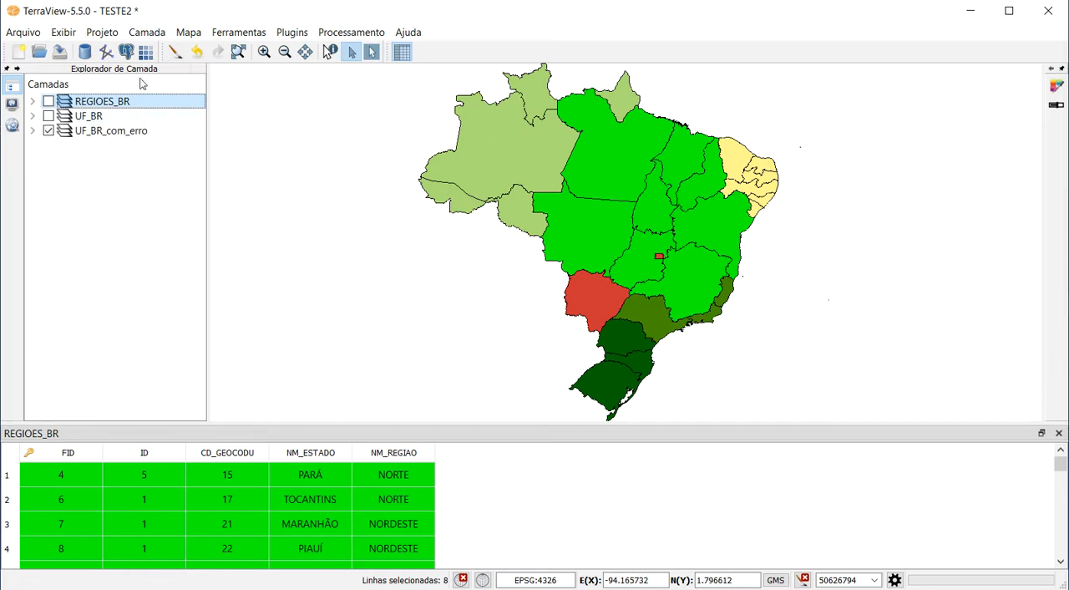
left_click(48, 131)
left_click(238, 52)
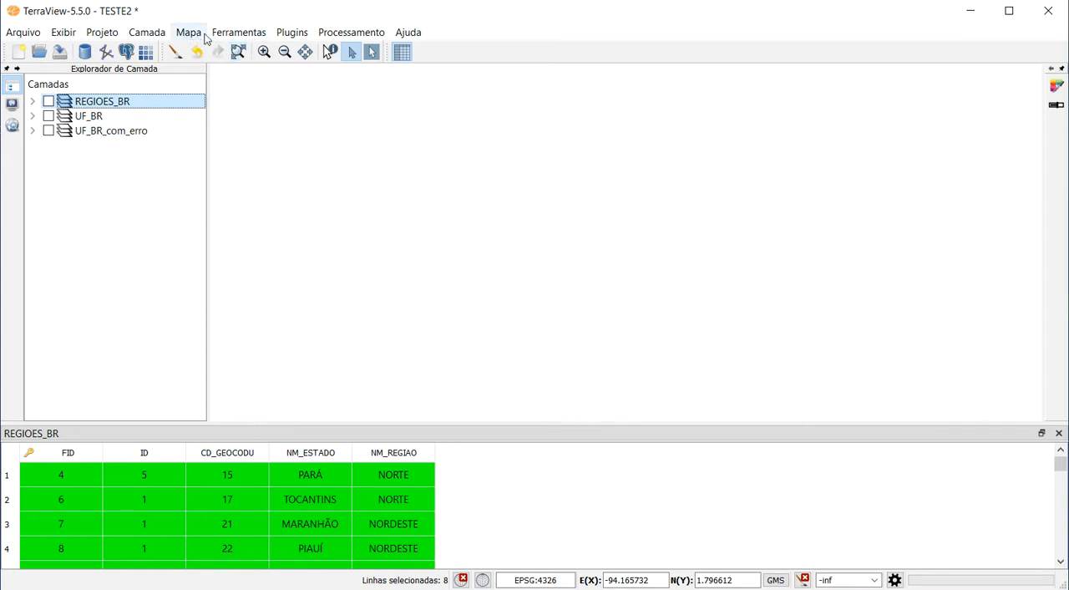
left_click(1059, 432)
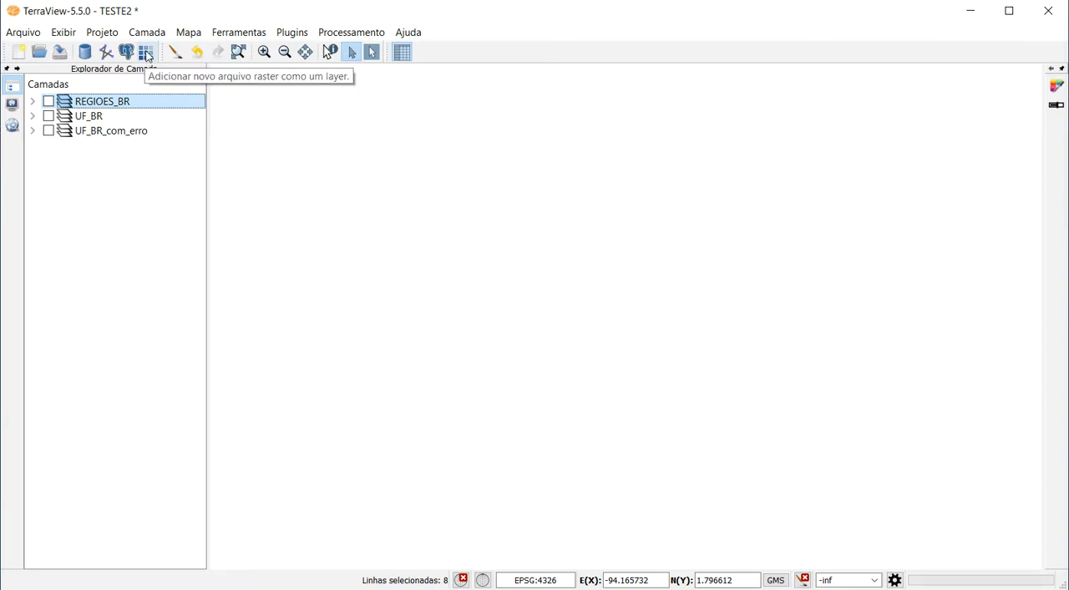
Browse the registered image files in the data source explorer and expand the CBERS_Comp_3R4G2B source.
left_click(13, 127)
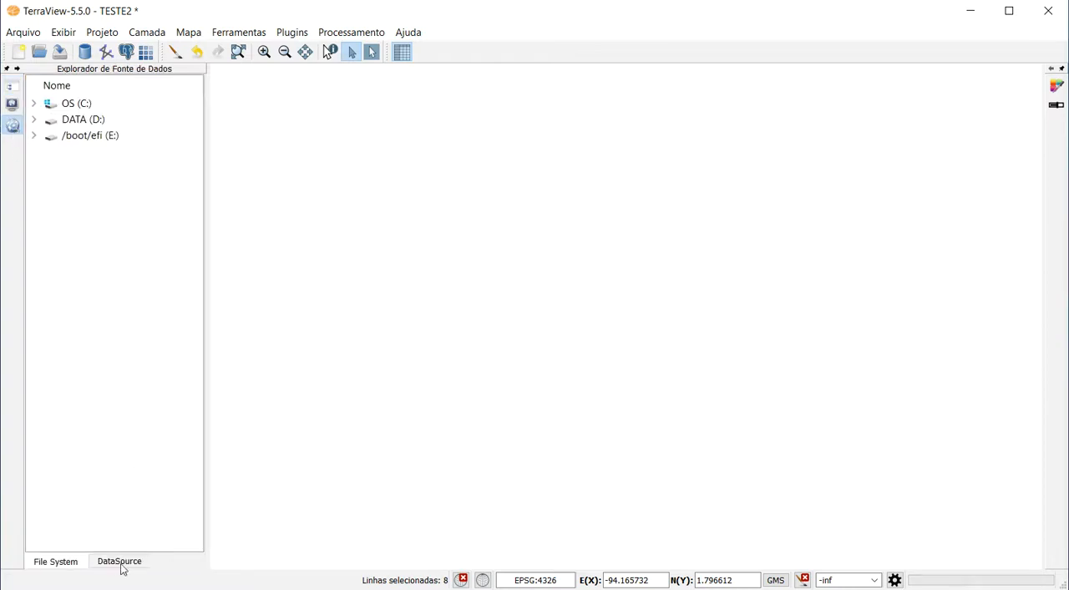
left_click(125, 562)
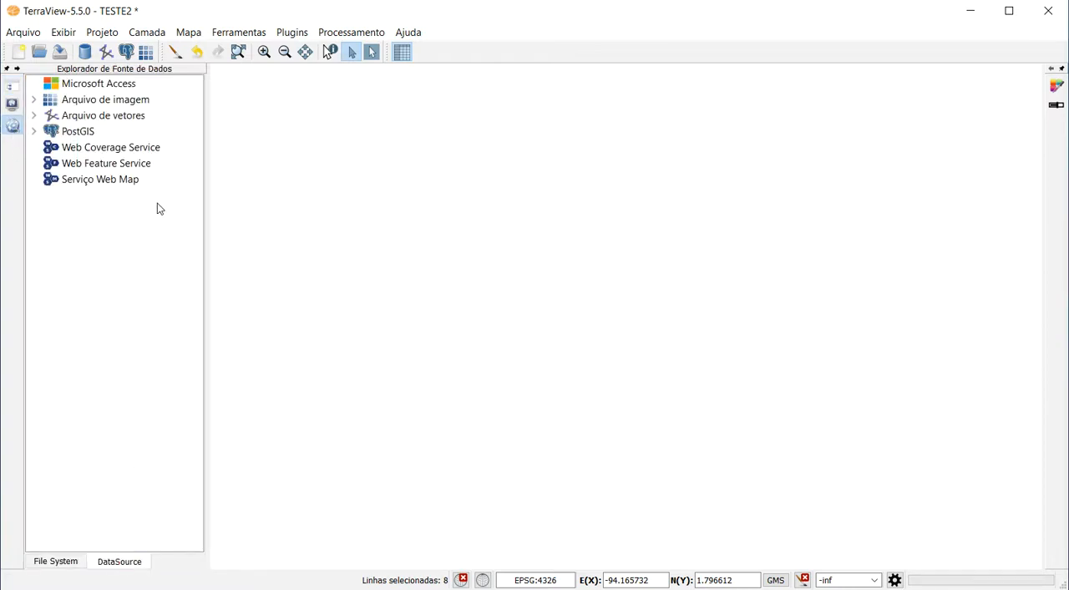
left_click(112, 104)
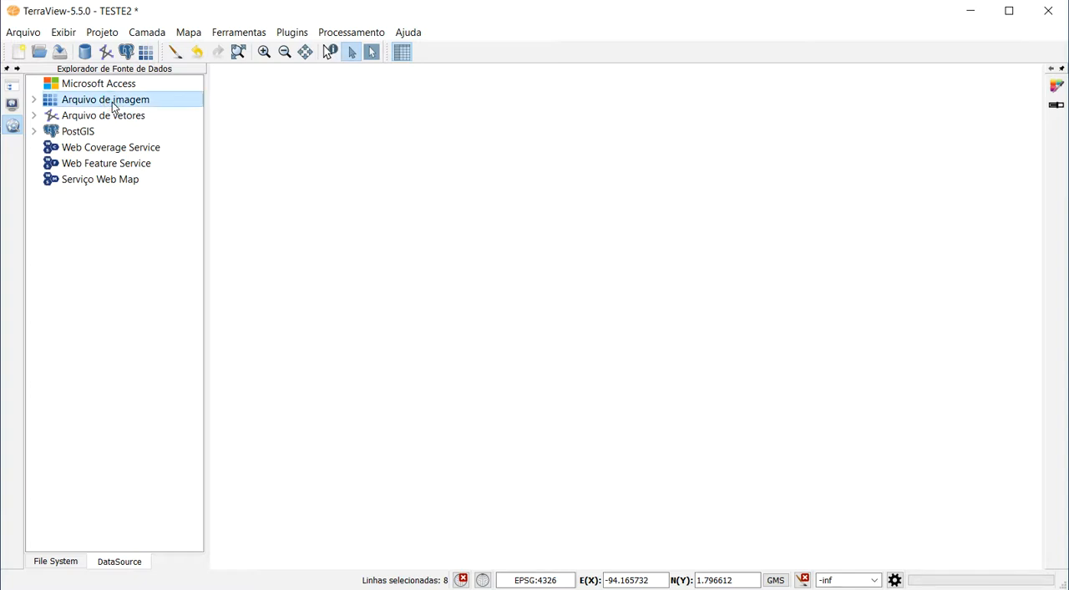
left_click(34, 100)
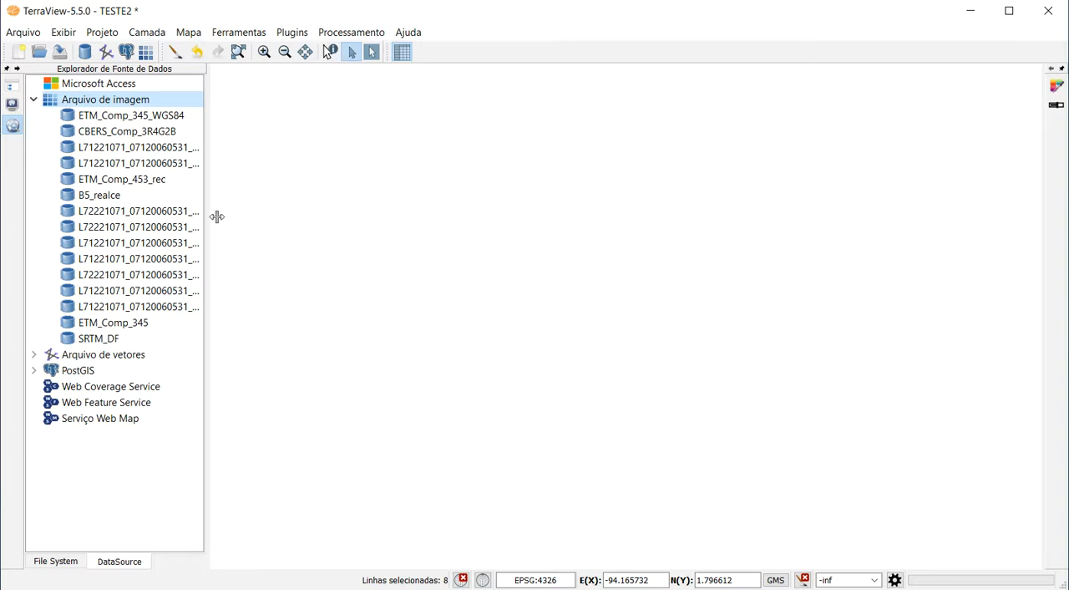
left_click(120, 139)
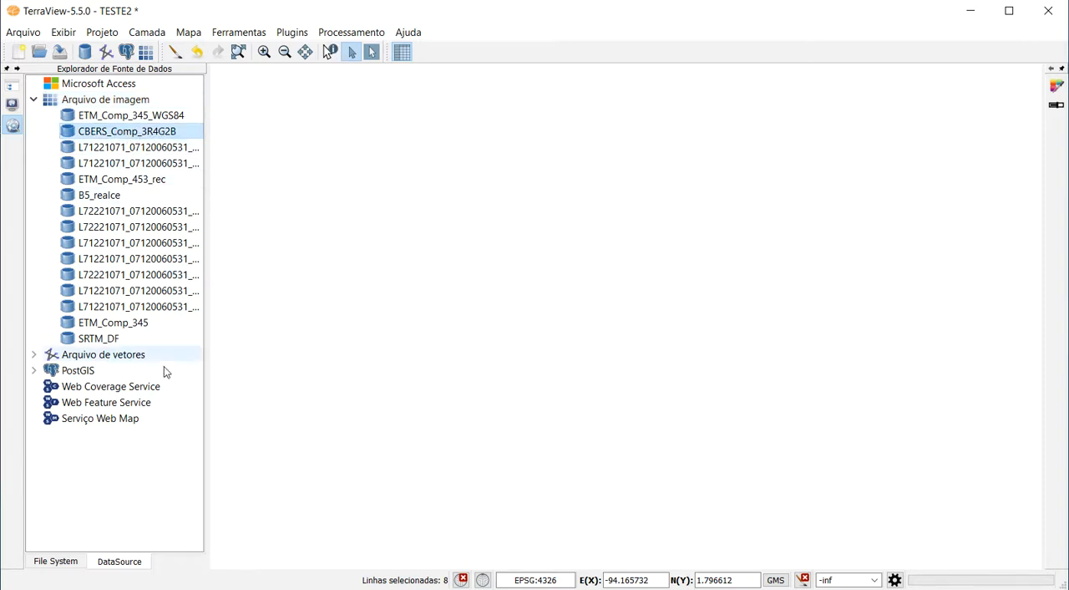
double_click(117, 139)
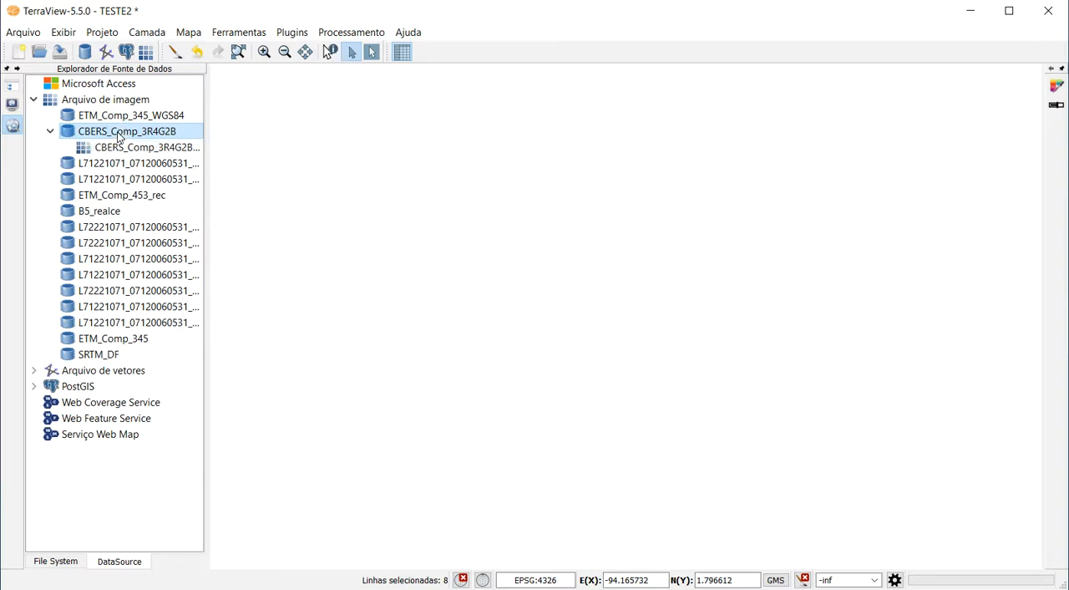
Add the CBERS_Comp_3R4G2B.tif image from its data source as a layer and fit the map to its extent.
left_click(13, 87)
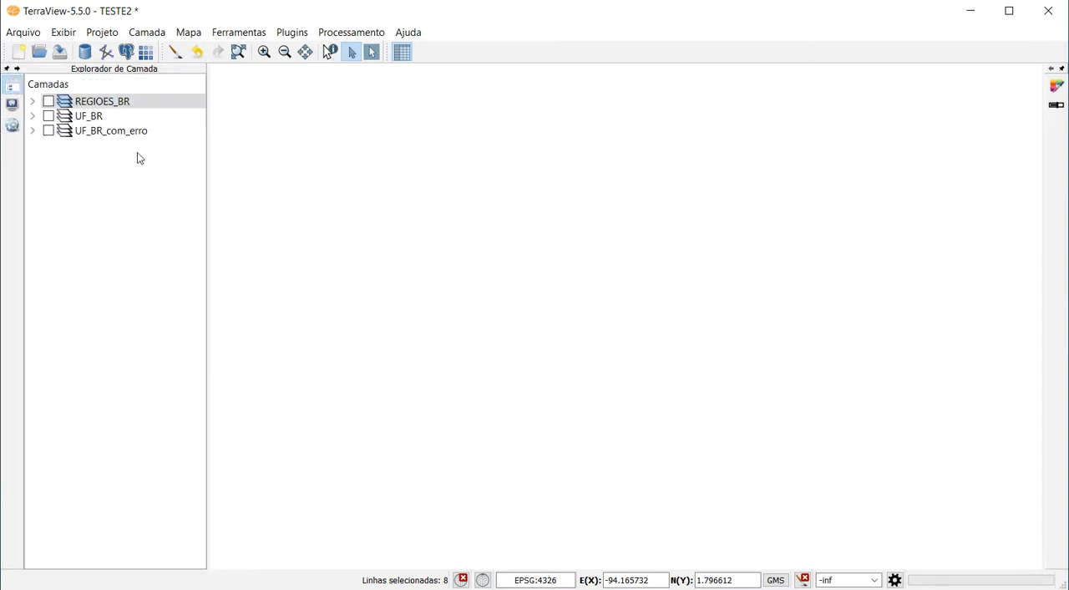
left_click(12, 86)
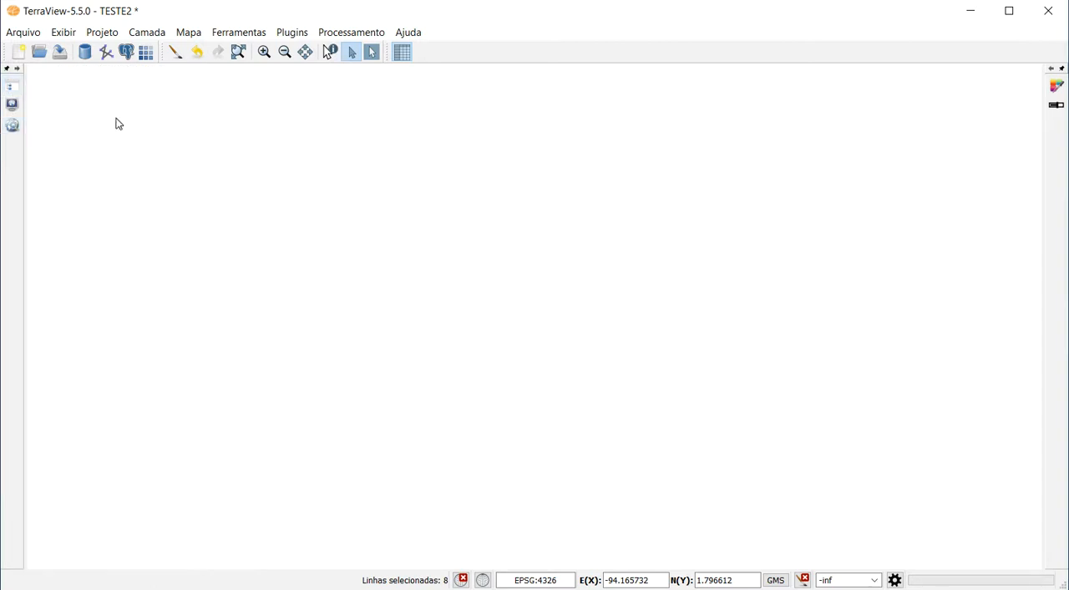
left_click(14, 123)
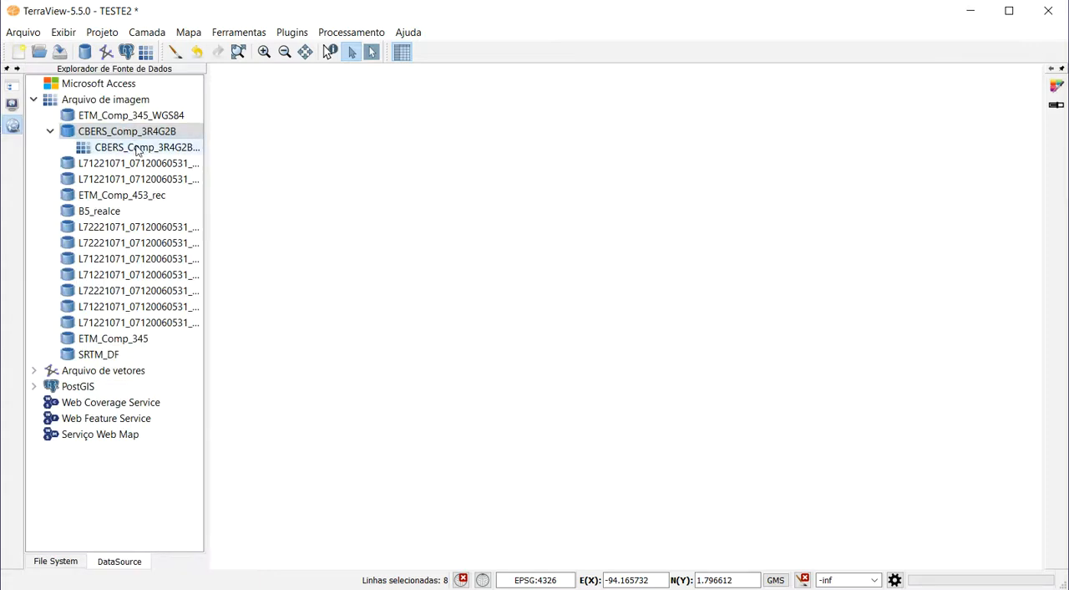
left_click(138, 149)
left_click(11, 89)
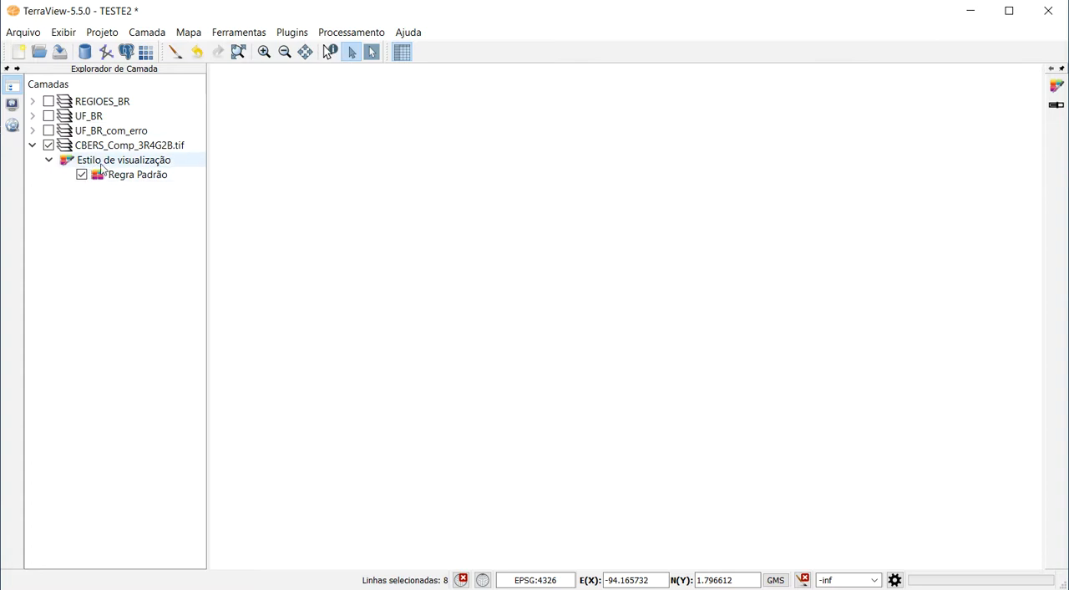
left_click(238, 52)
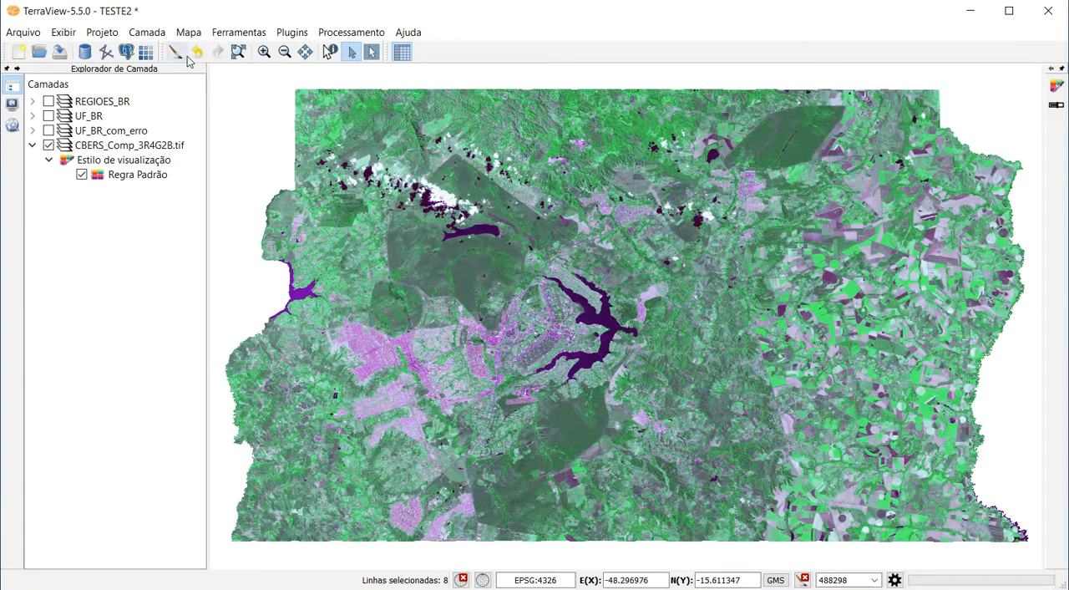
Review the CBERS_Comp_3R4G2B.tif layer's properties, including its SRID, bounding box, raster size, resolution and band details, and close them.
right_click(129, 151)
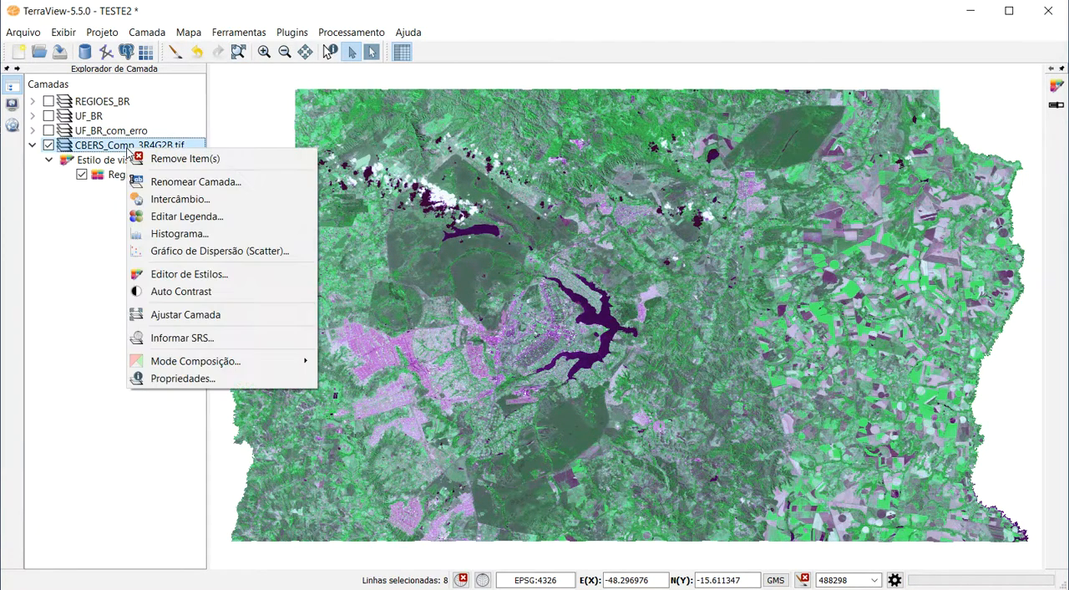
left_click(203, 378)
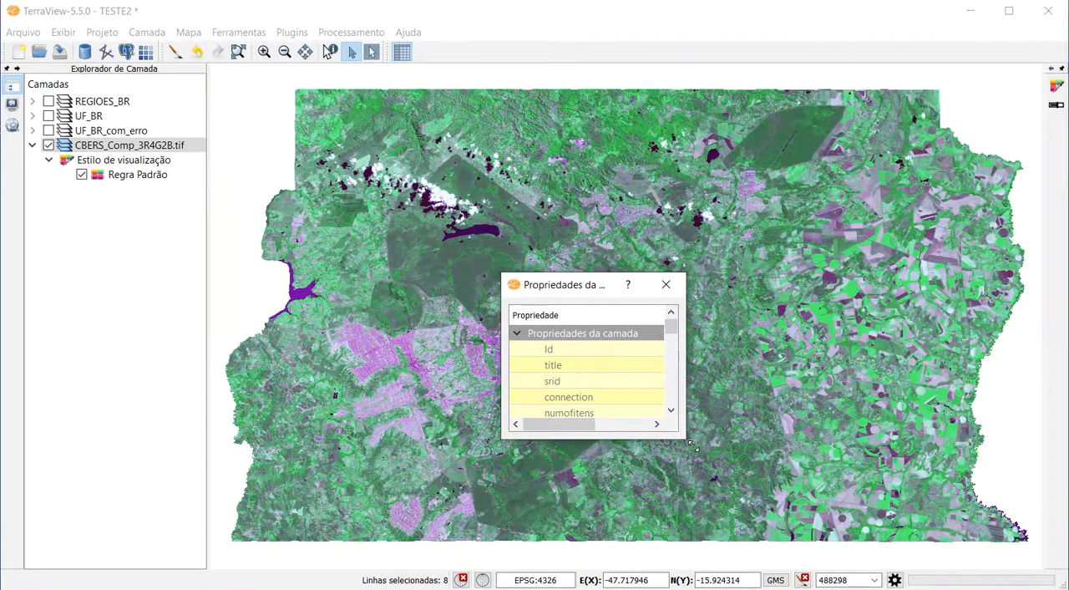
left_click_drag(692, 447, 1040, 505)
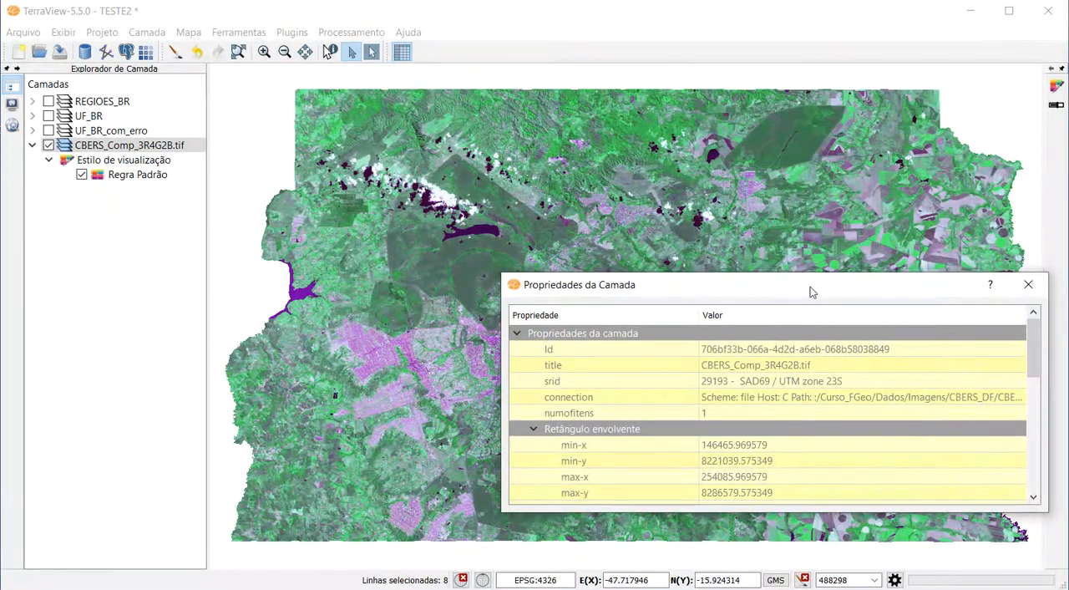
left_click_drag(810, 286, 493, 179)
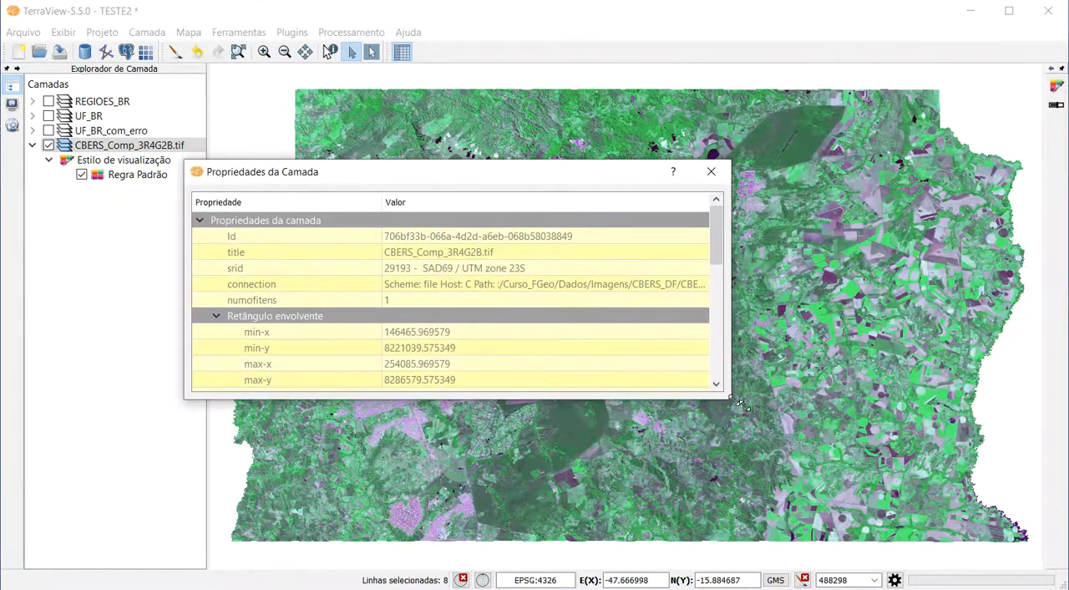
left_click_drag(740, 405, 961, 458)
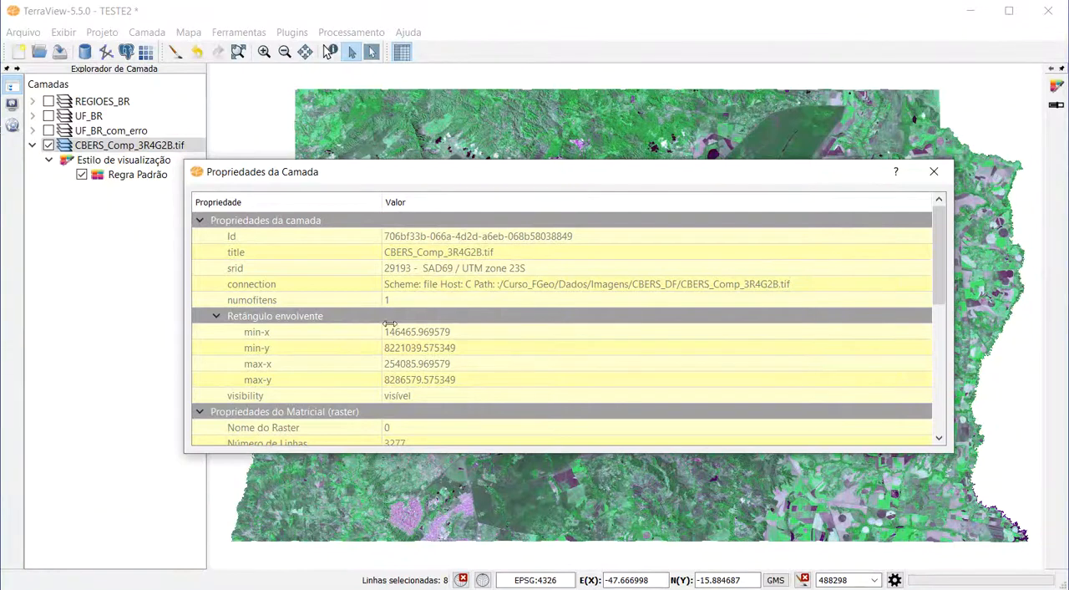
scroll(437, 338, "down", 1)
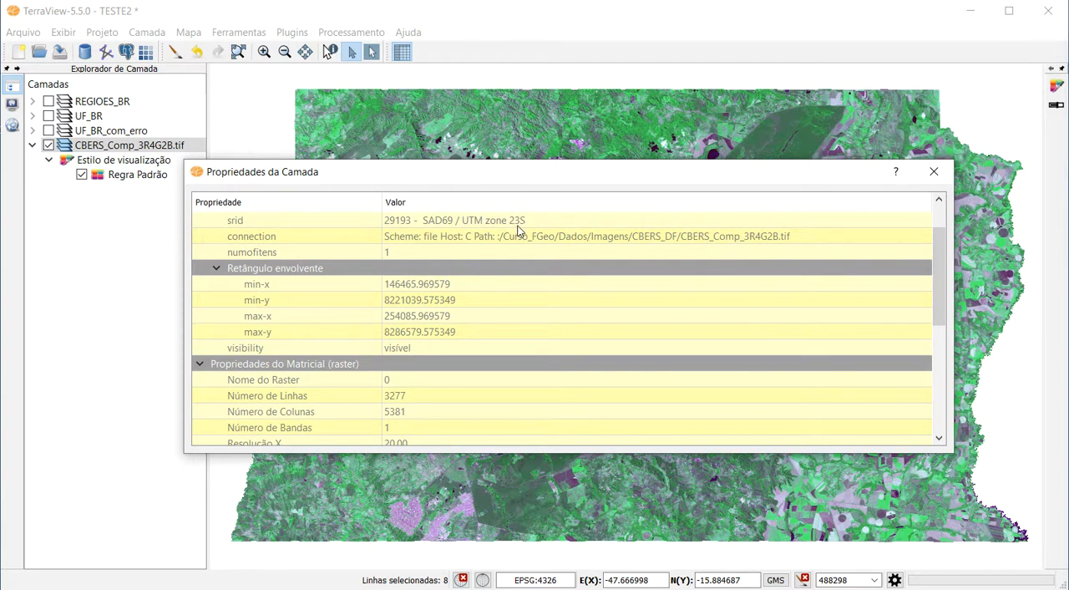
scroll(525, 370, "down", 2)
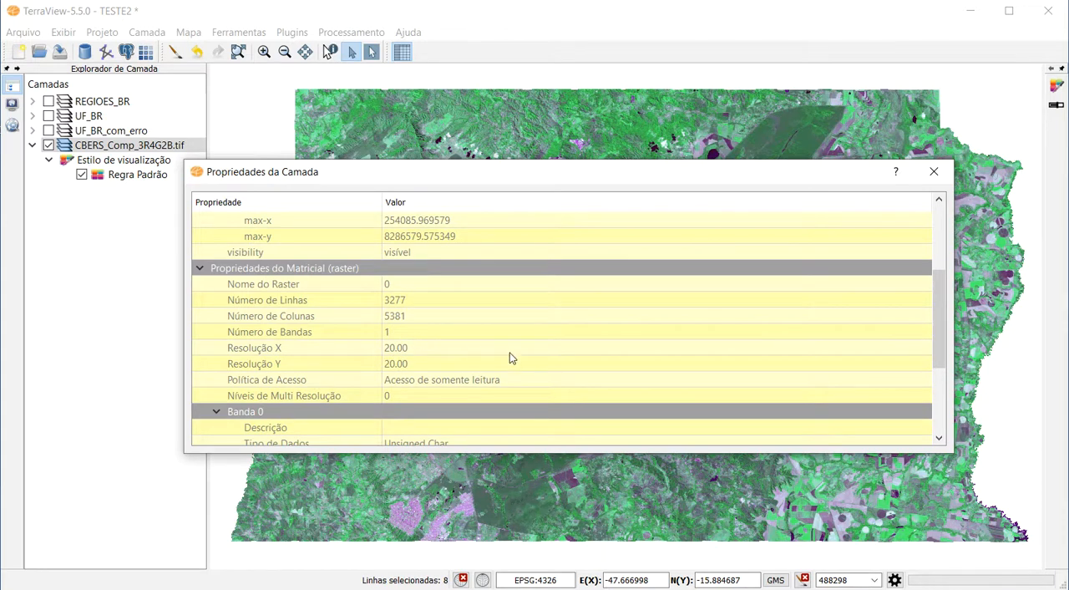
scroll(511, 358, "down", 3)
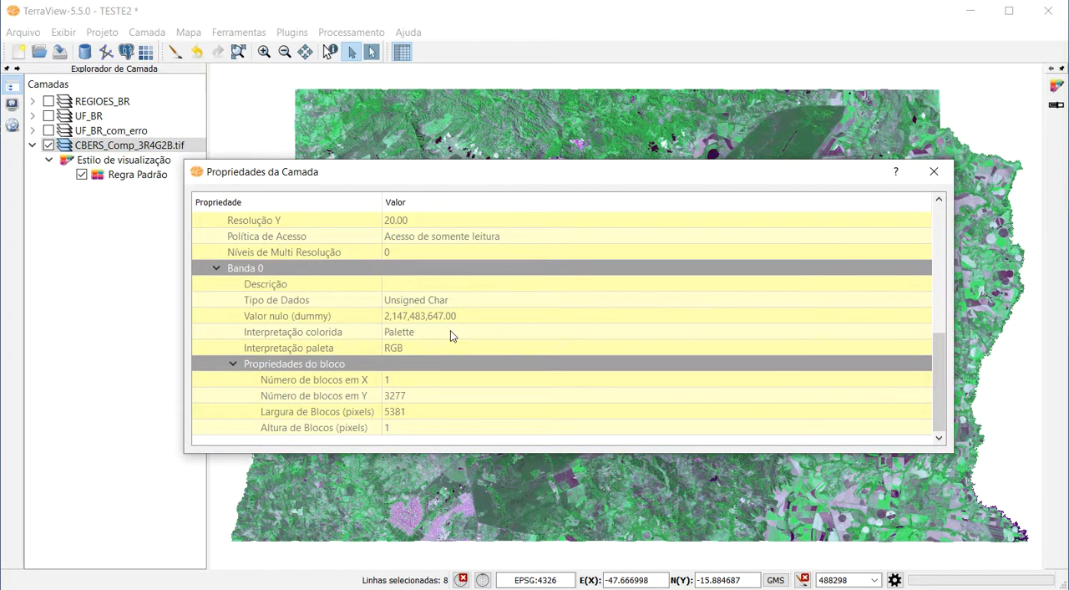
left_click(935, 173)
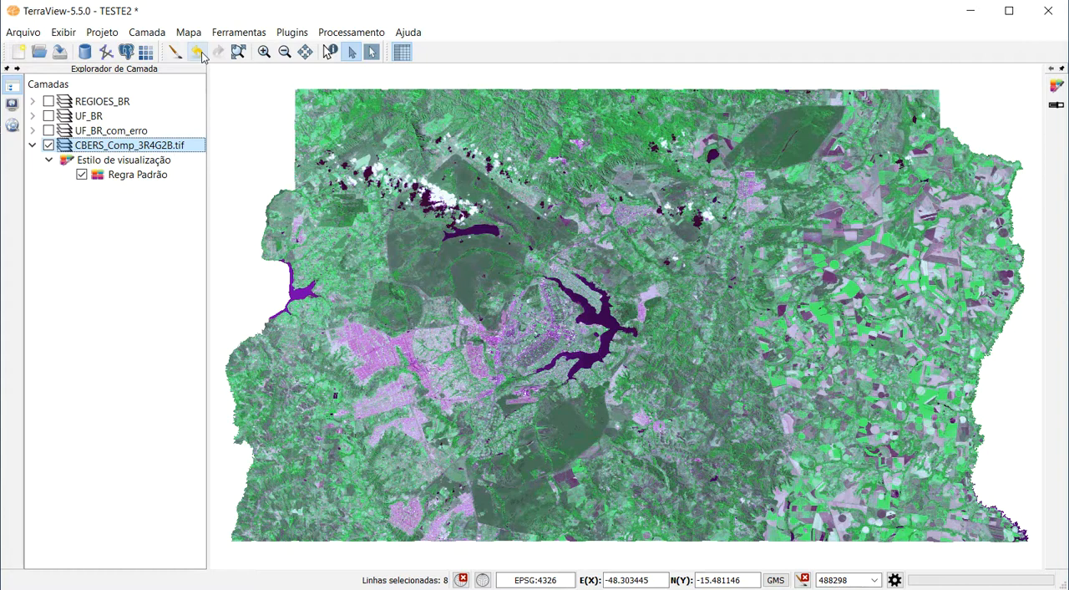
Zoom into the clouded area of the CBERS image in two stages, return to the previous extent and zoom out around the lake.
left_click(259, 52)
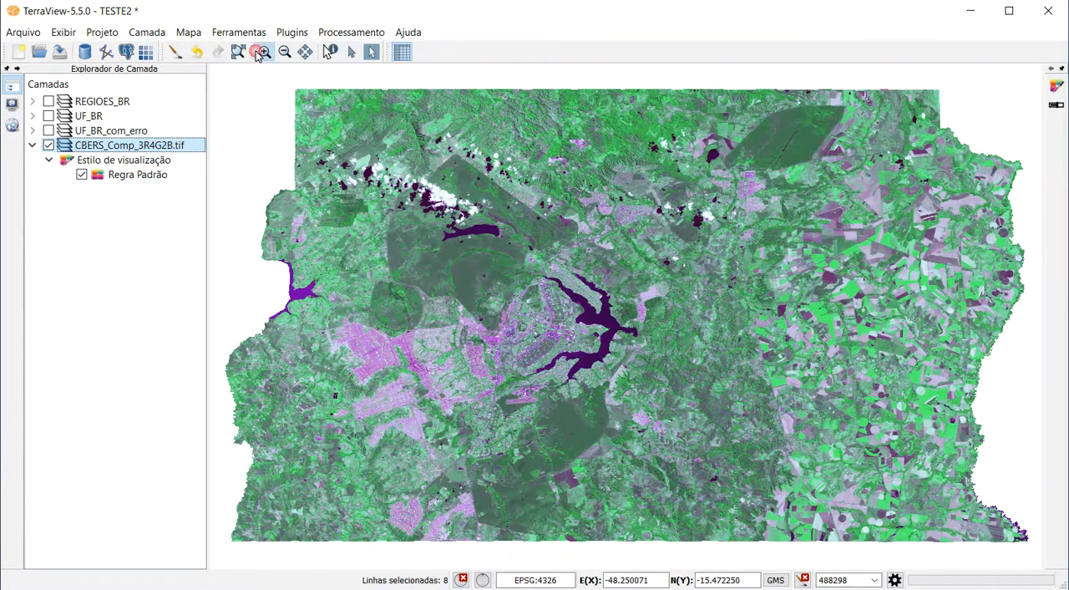
left_click_drag(385, 153, 507, 264)
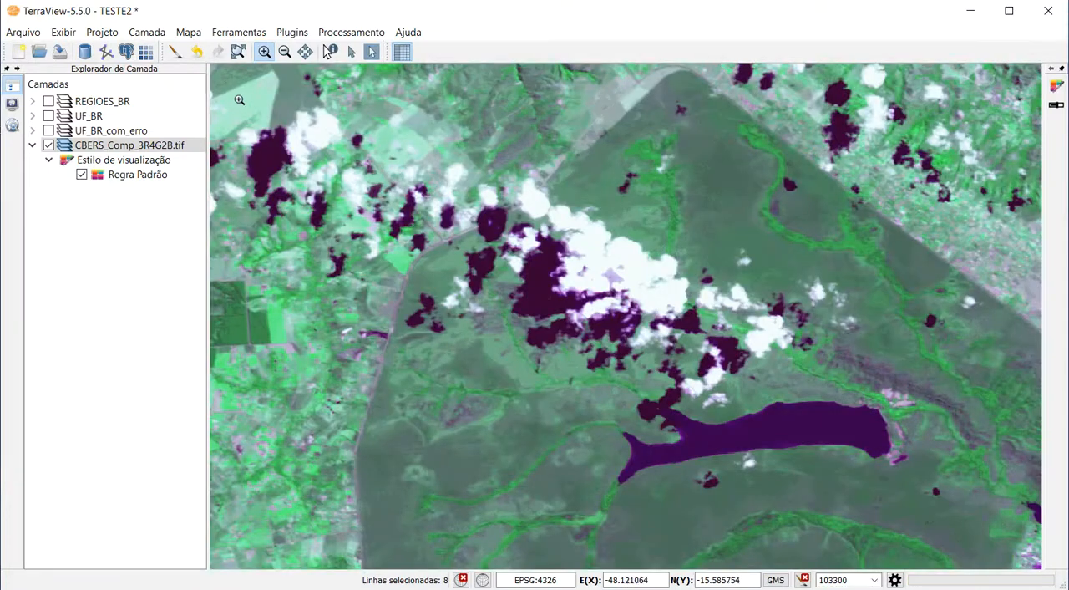
left_click_drag(406, 192, 522, 318)
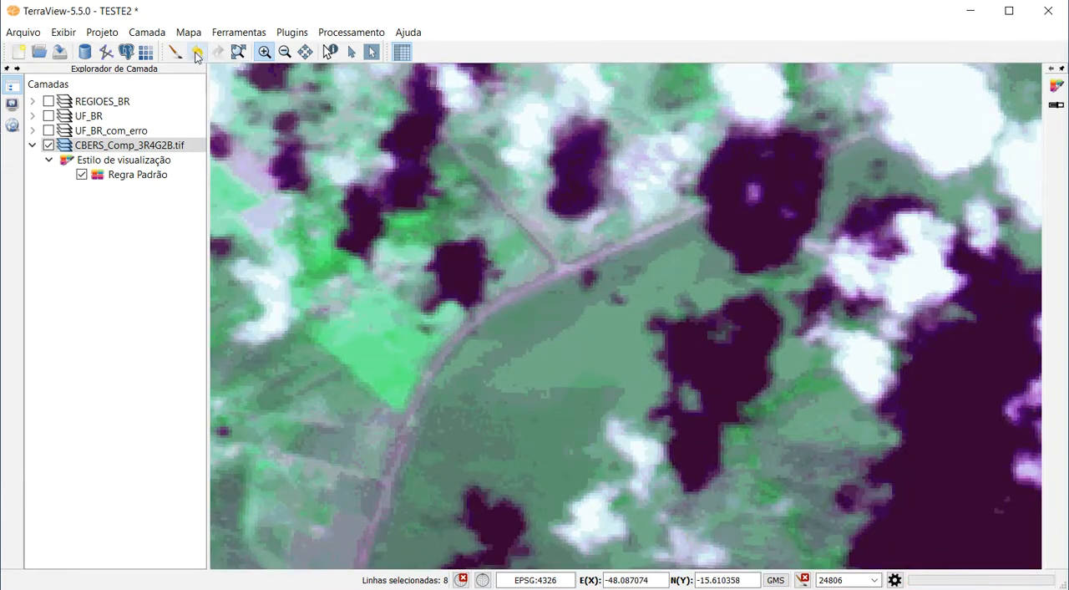
left_click(197, 52)
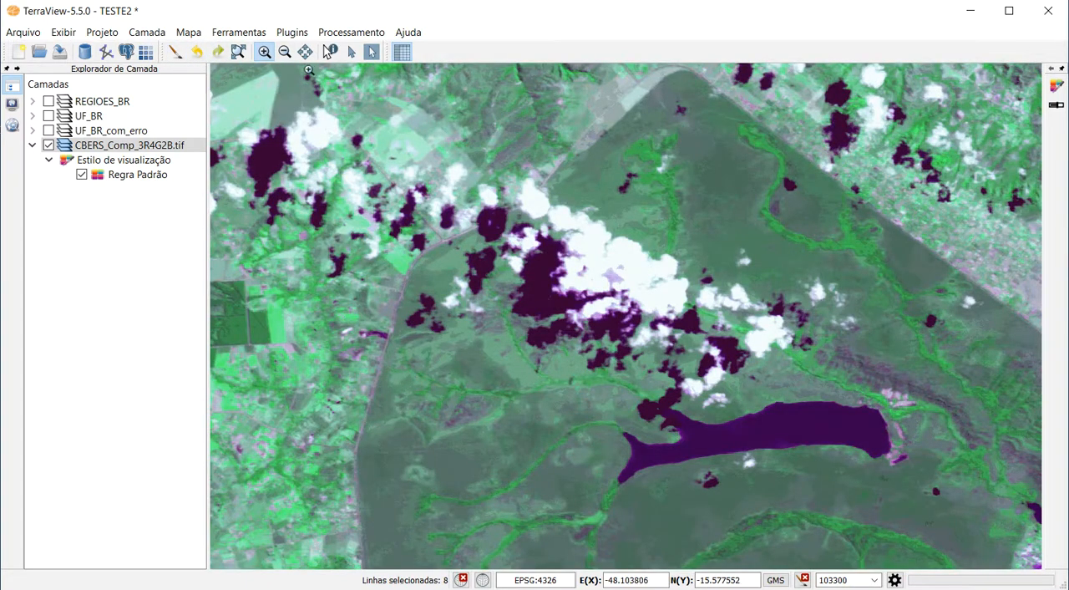
left_click(285, 52)
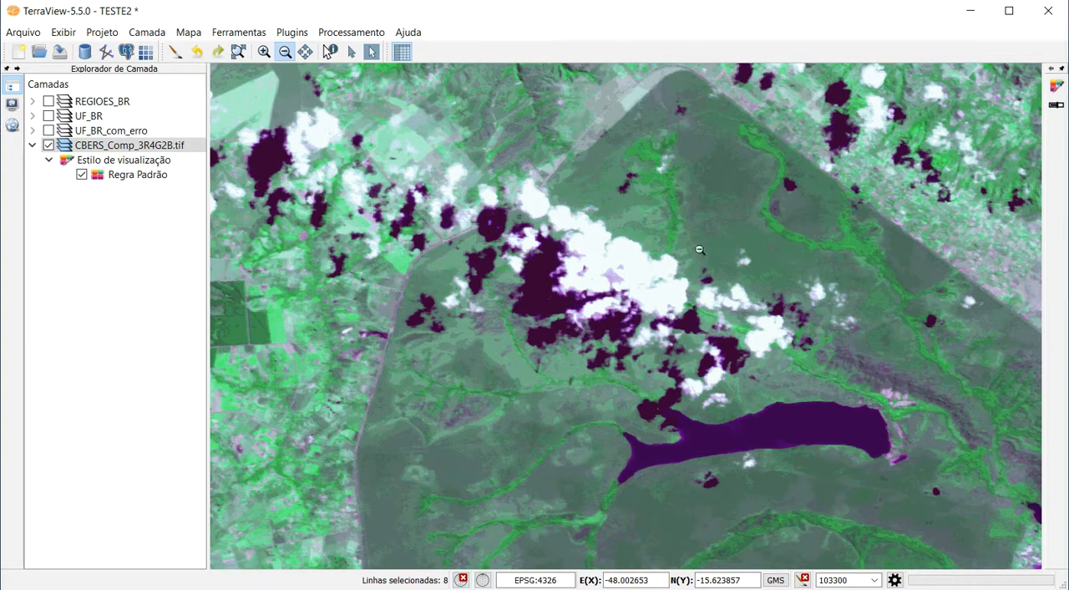
left_click(760, 415)
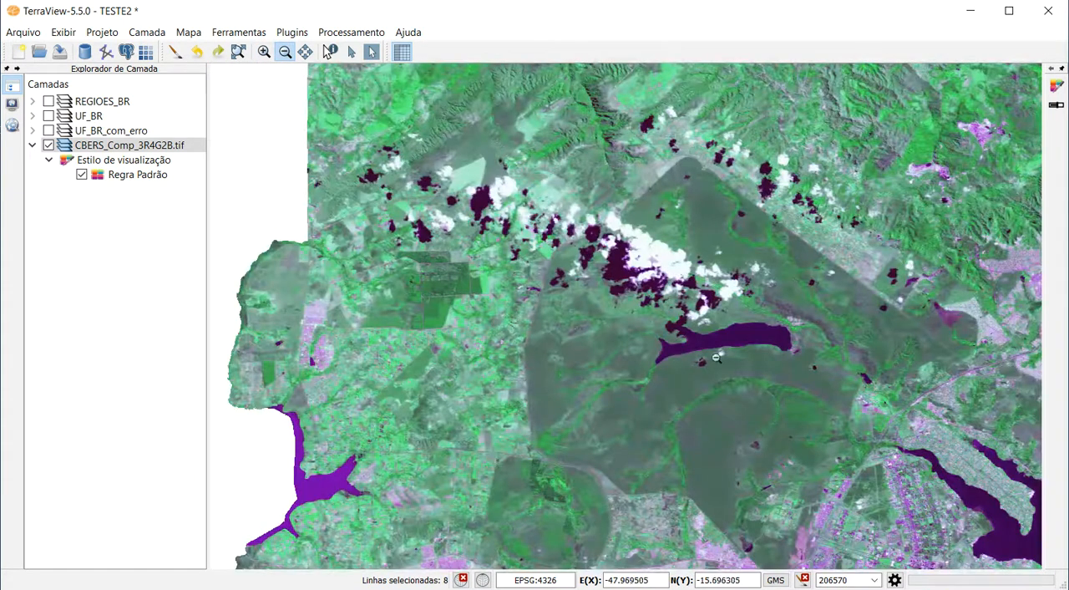
Pan the CBERS image toward the urban area and query the pixel information in the dark vegetation south of the lake.
left_click(306, 52)
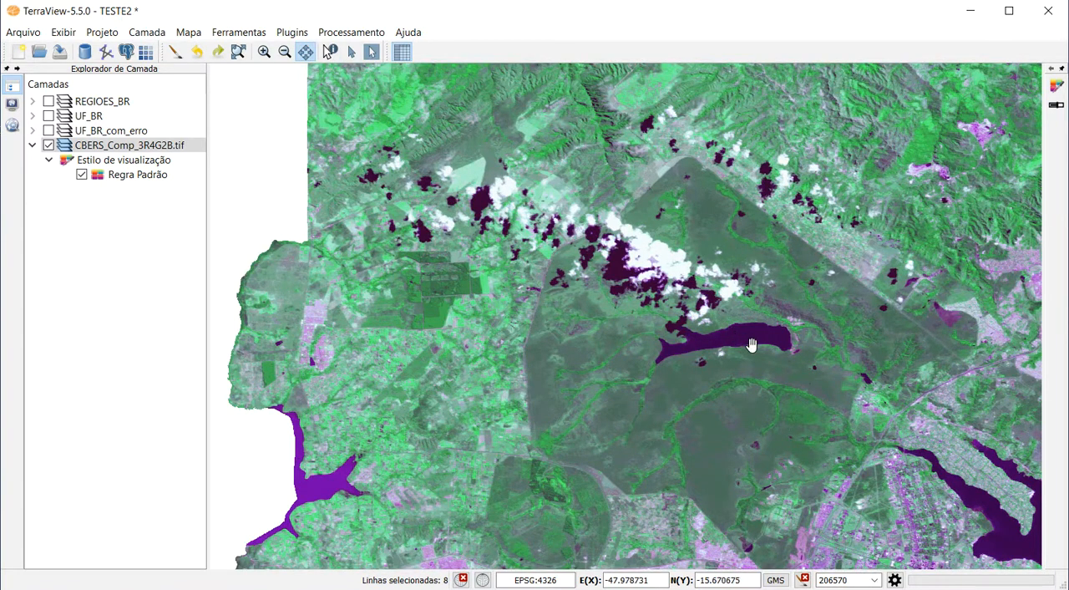
left_click_drag(753, 351, 618, 282)
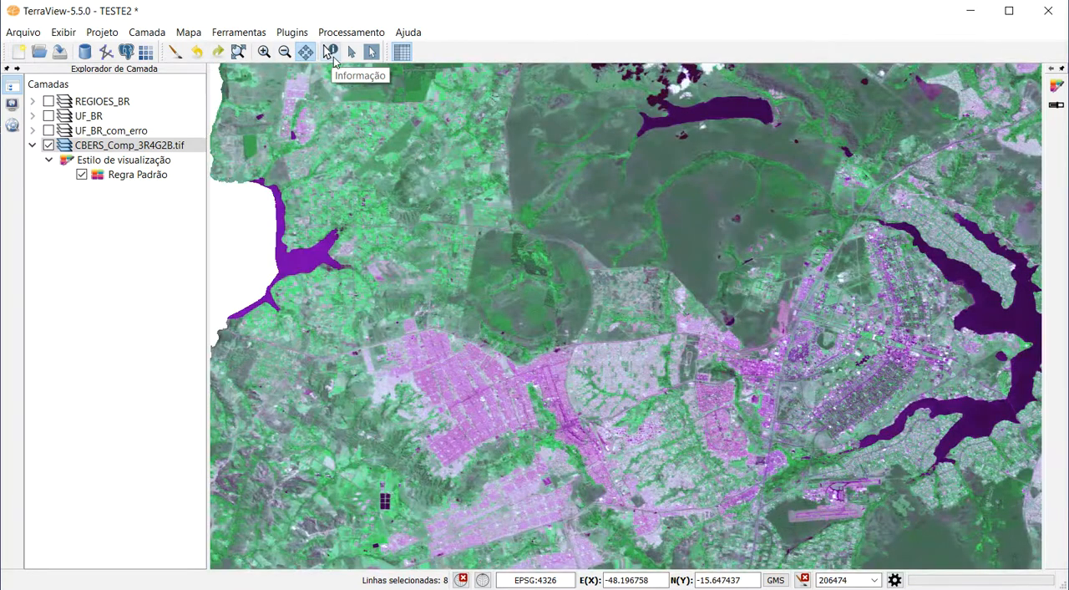
left_click(330, 53)
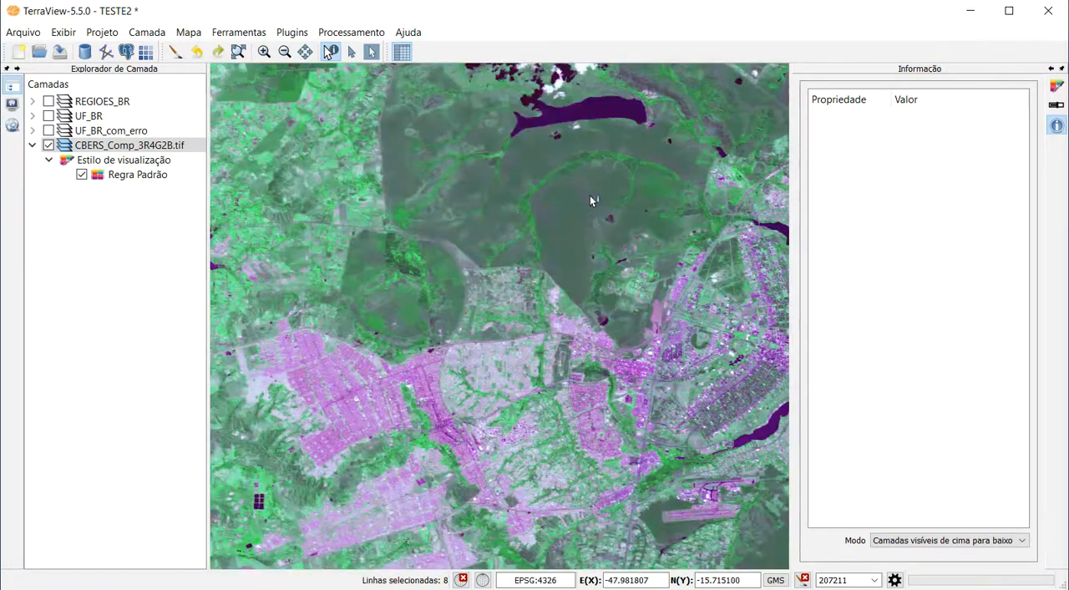
left_click(636, 204)
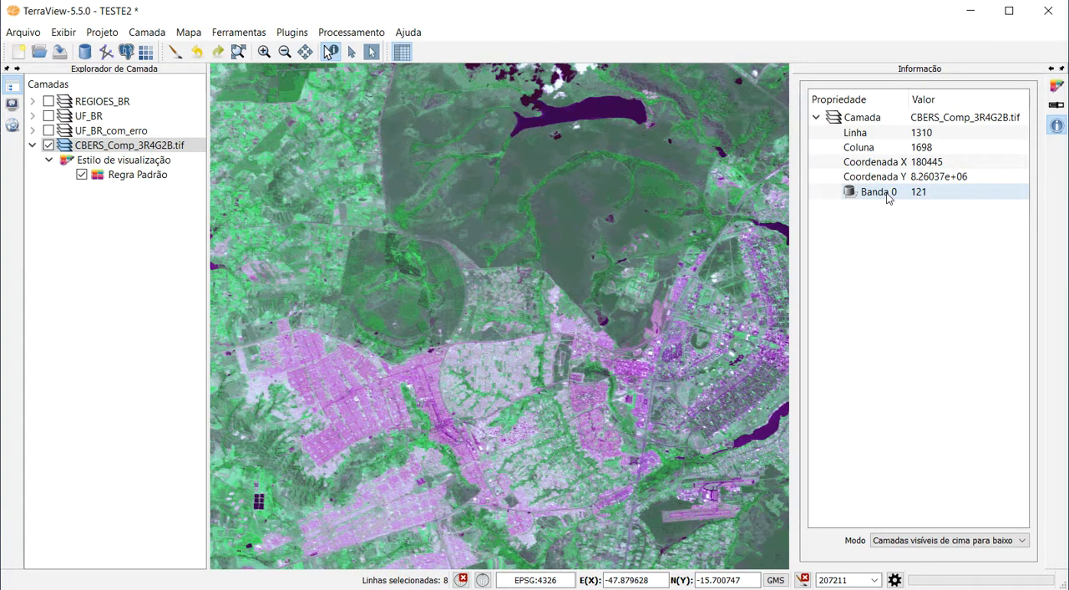
Show the UF_BR layer at its full extent in place of the CBERS image and query Amazonas, Mato Grosso and Amapá.
left_click(49, 116)
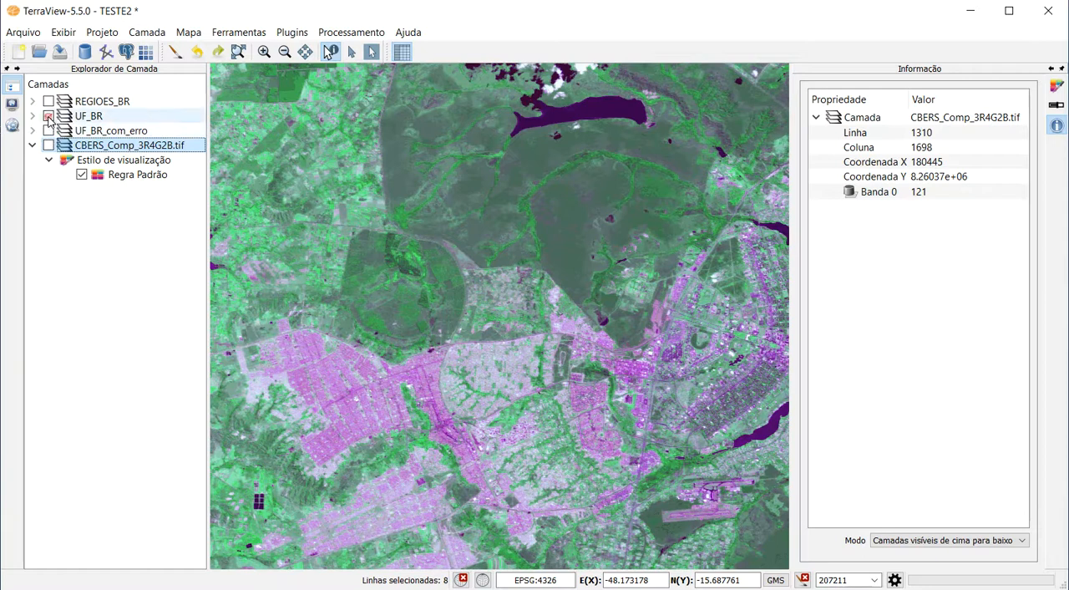
left_click(237, 52)
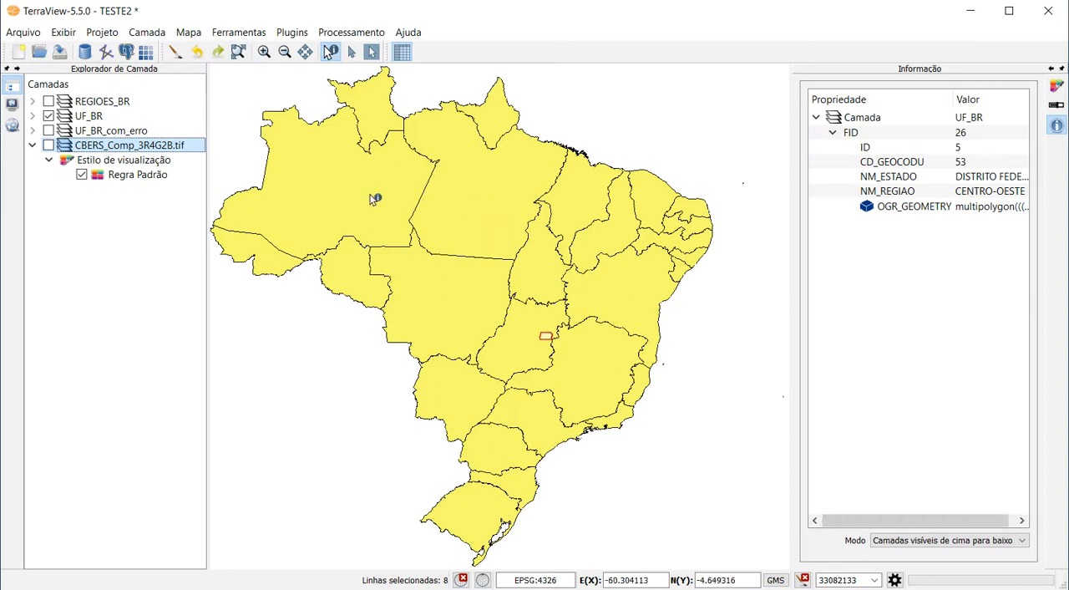
left_click(338, 186)
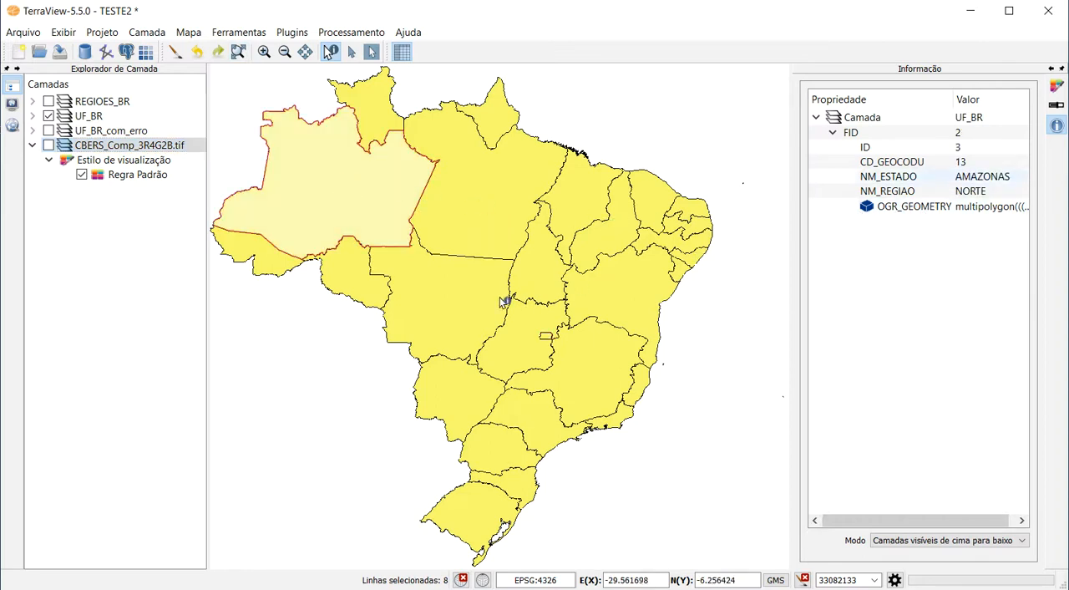
left_click(453, 298)
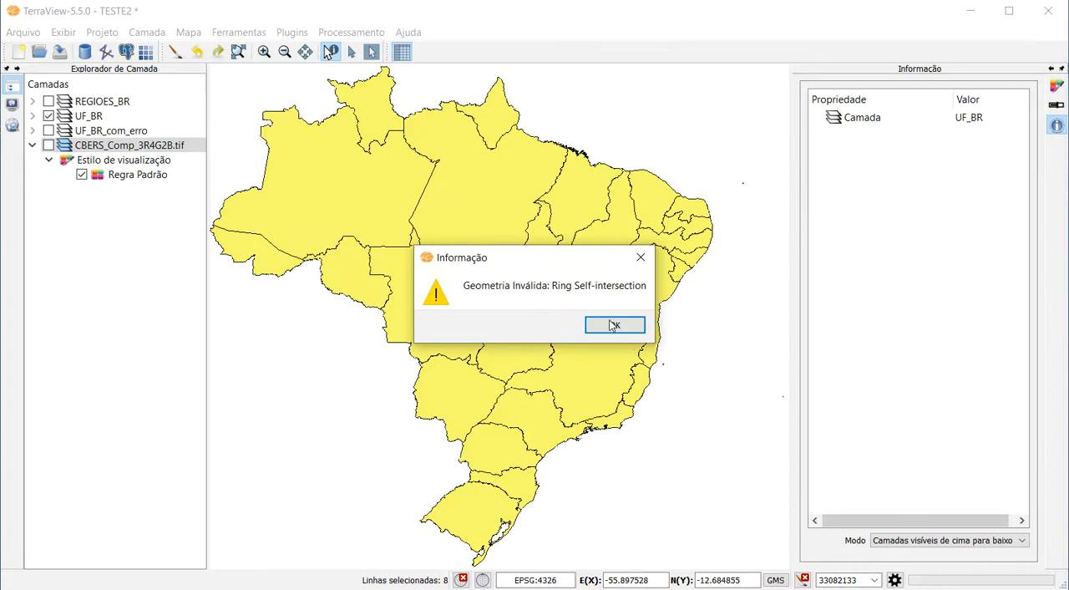
left_click(614, 325)
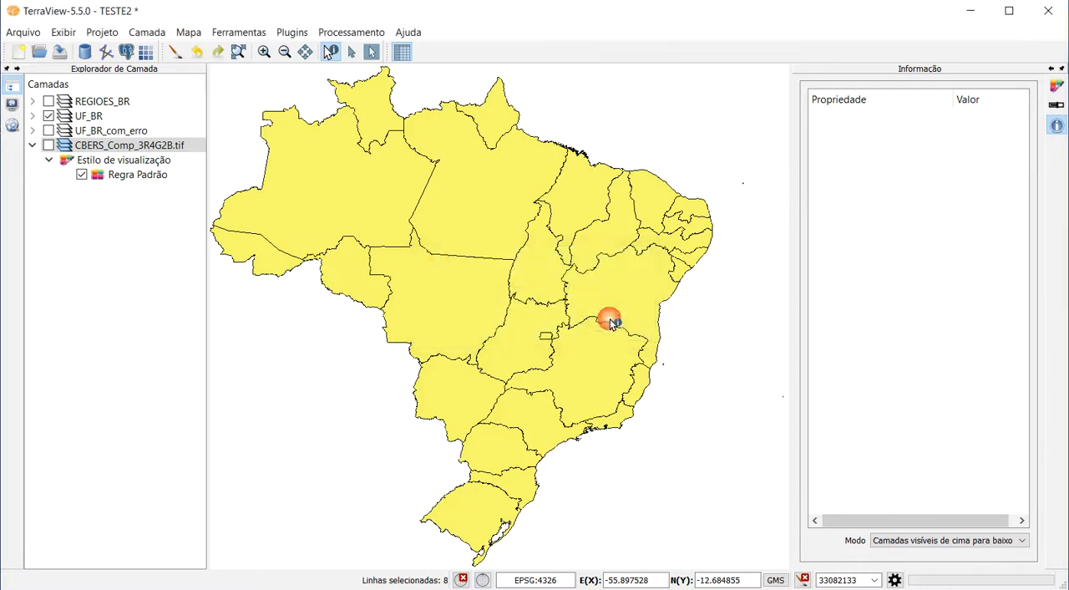
left_click(491, 117)
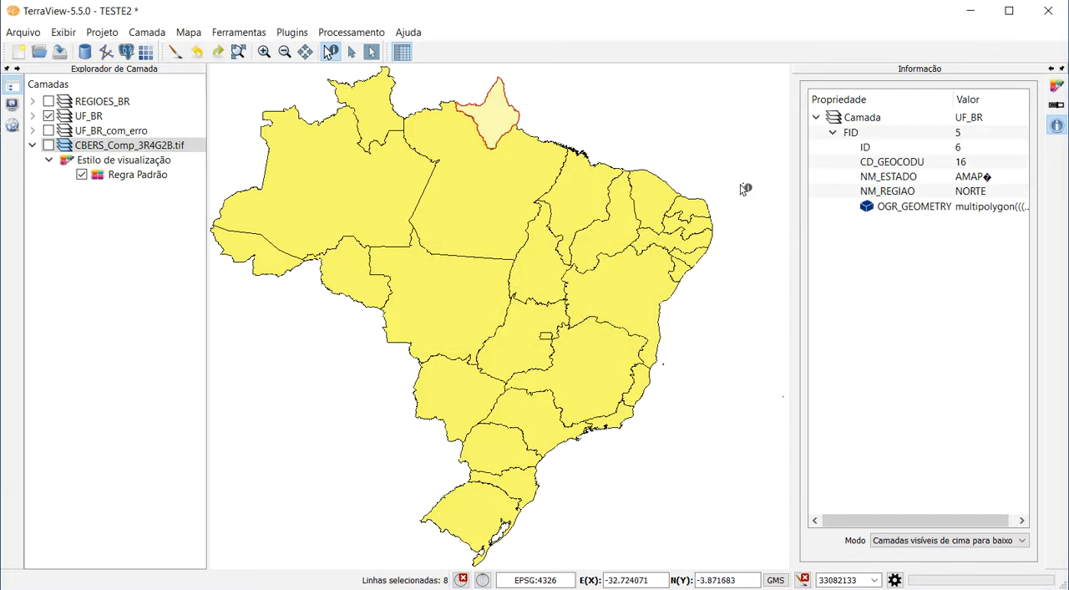
Display UF_BR_com_erro instead of UF_BR, query Bahia's attributes and check the available query modes.
left_click(48, 116)
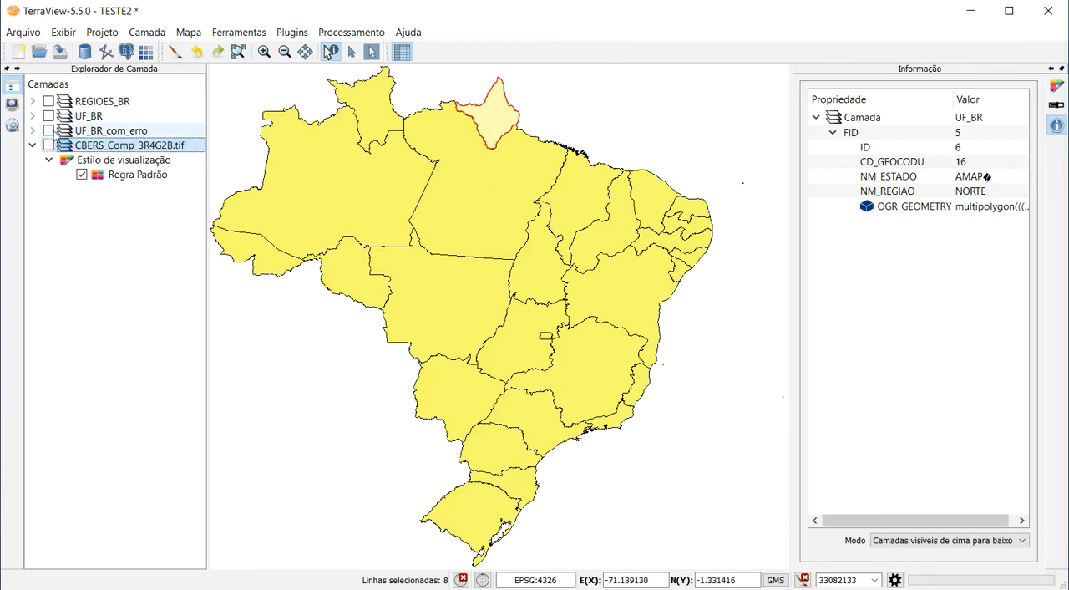
left_click(49, 131)
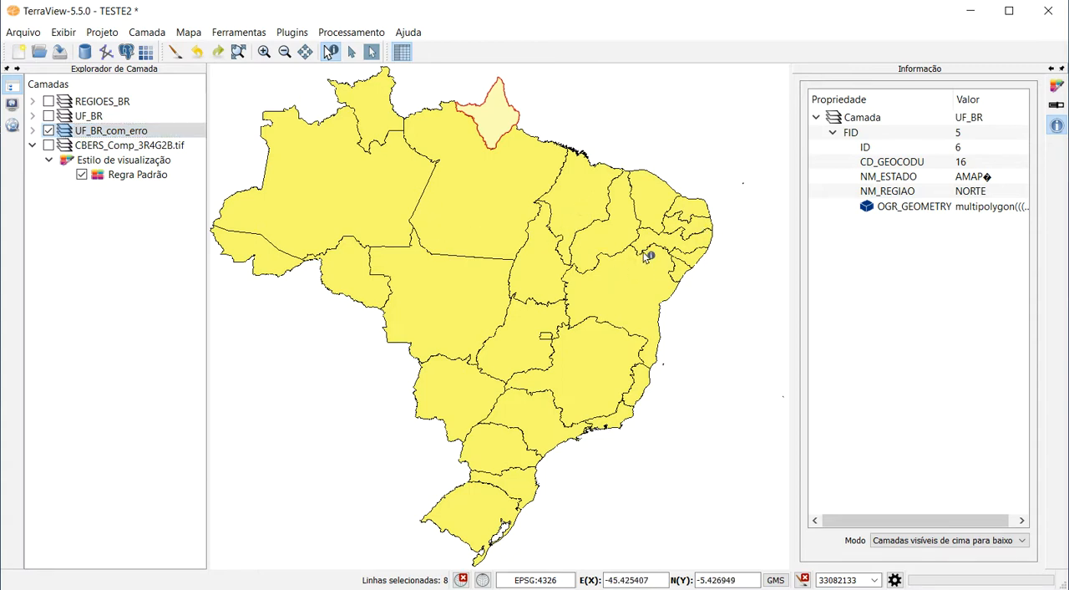
left_click(628, 287)
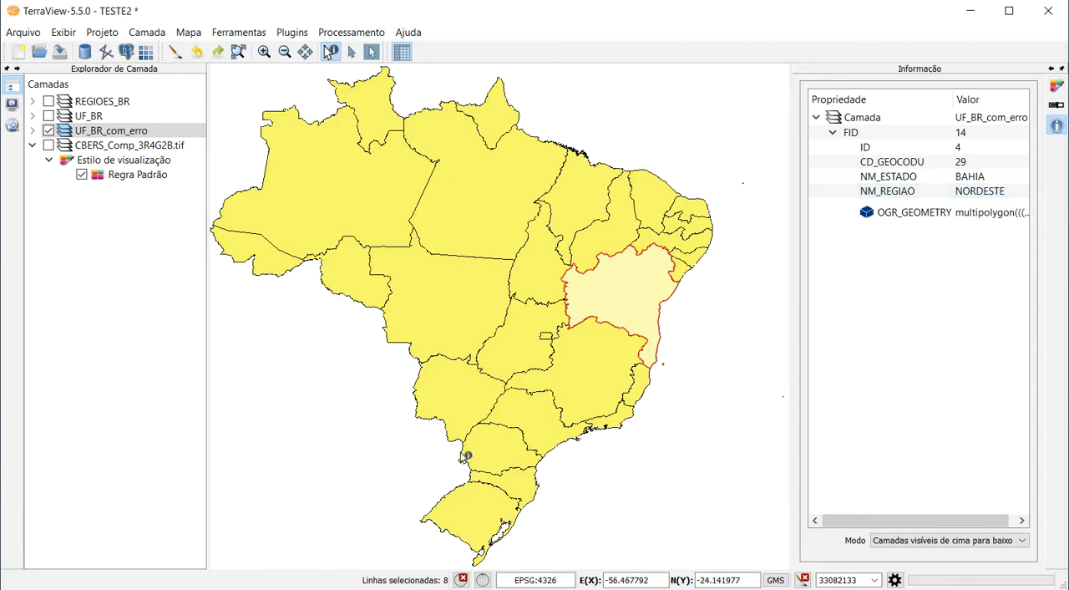
left_click(925, 543)
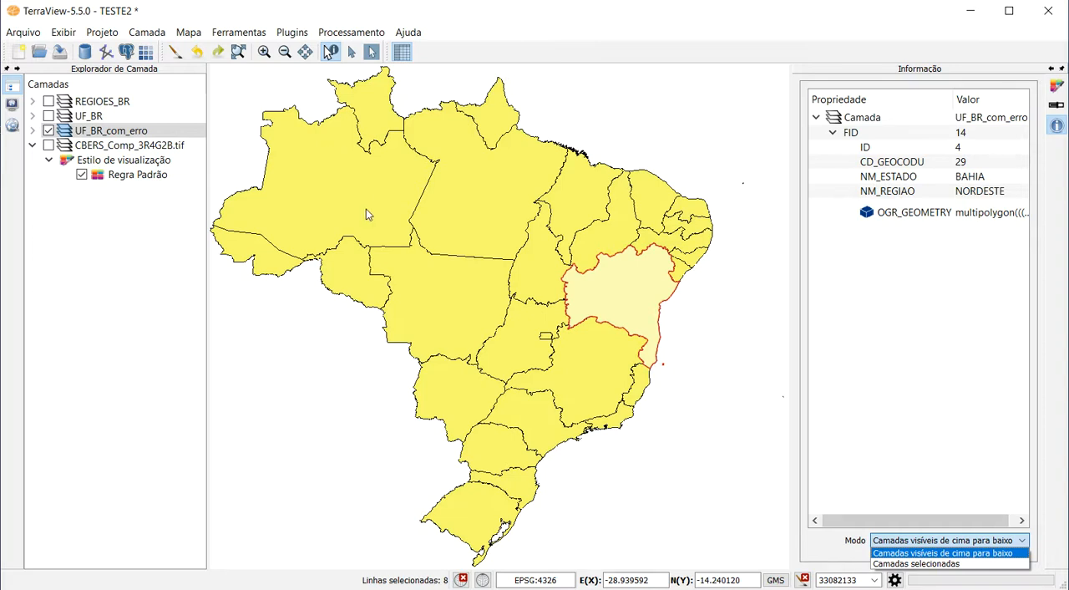
left_click(32, 32)
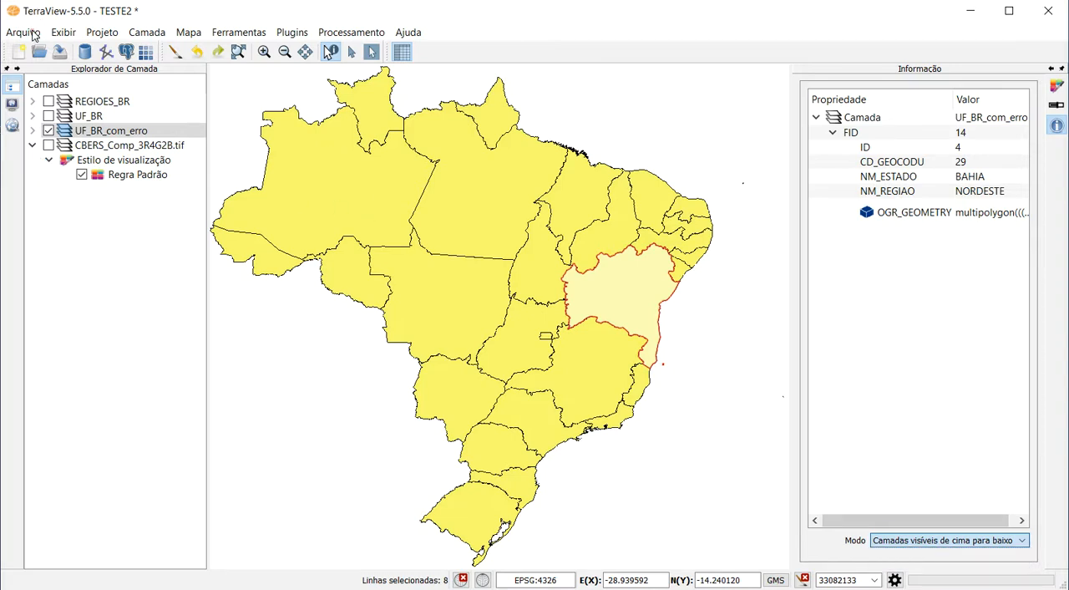
Save the TESTE2 project and exit TerraView.
left_click(21, 34)
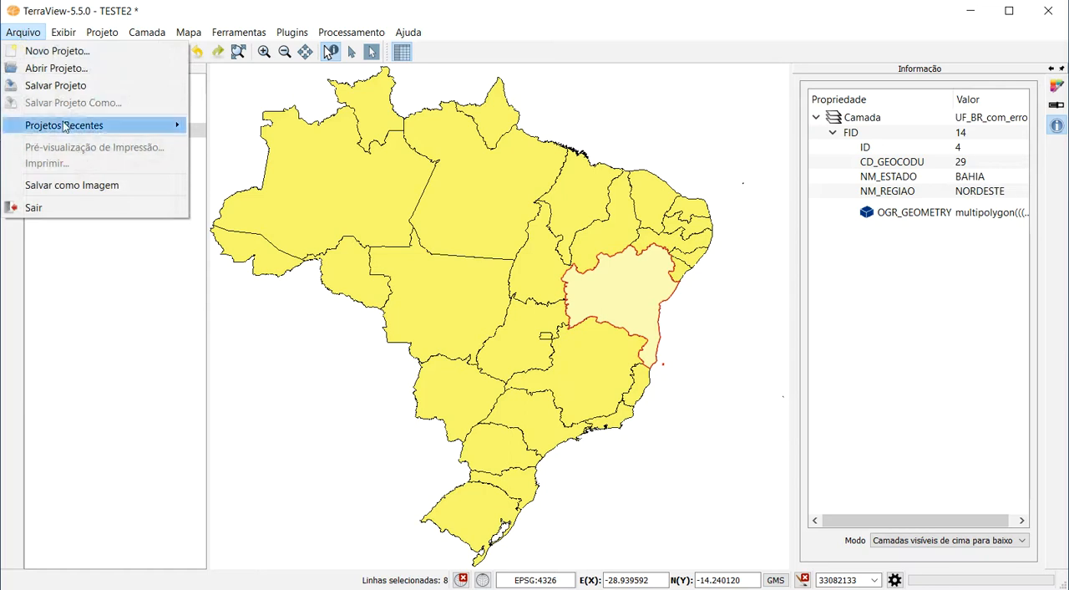
left_click(28, 86)
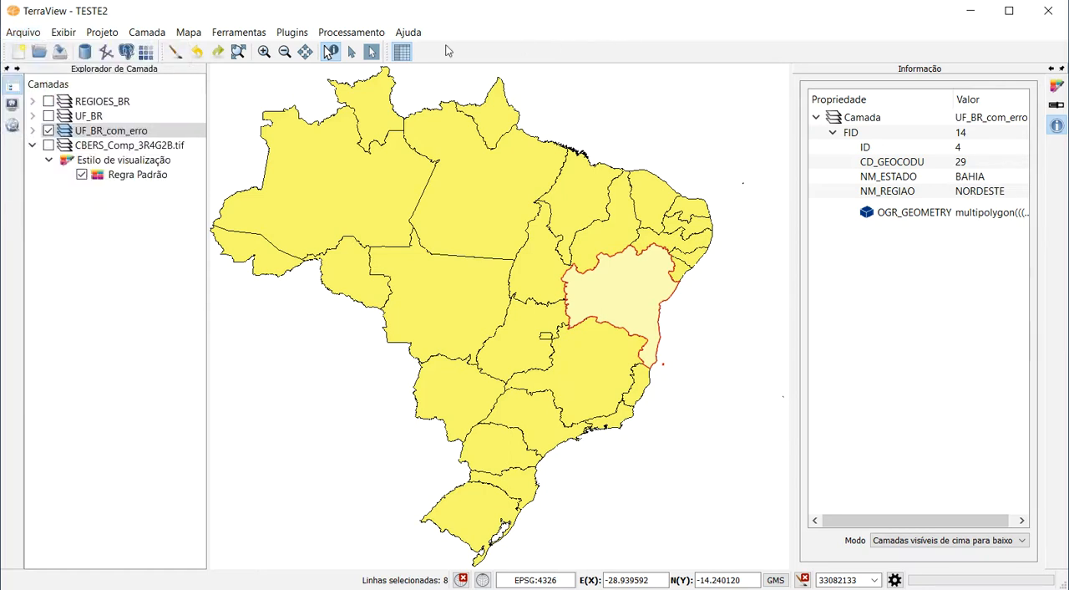
left_click(22, 33)
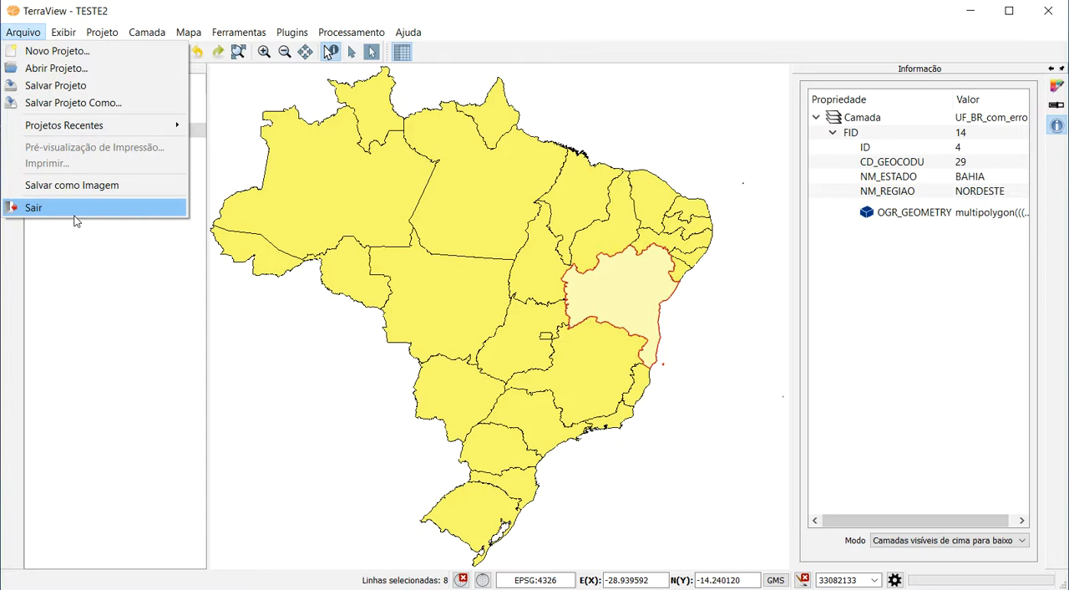
left_click(124, 208)
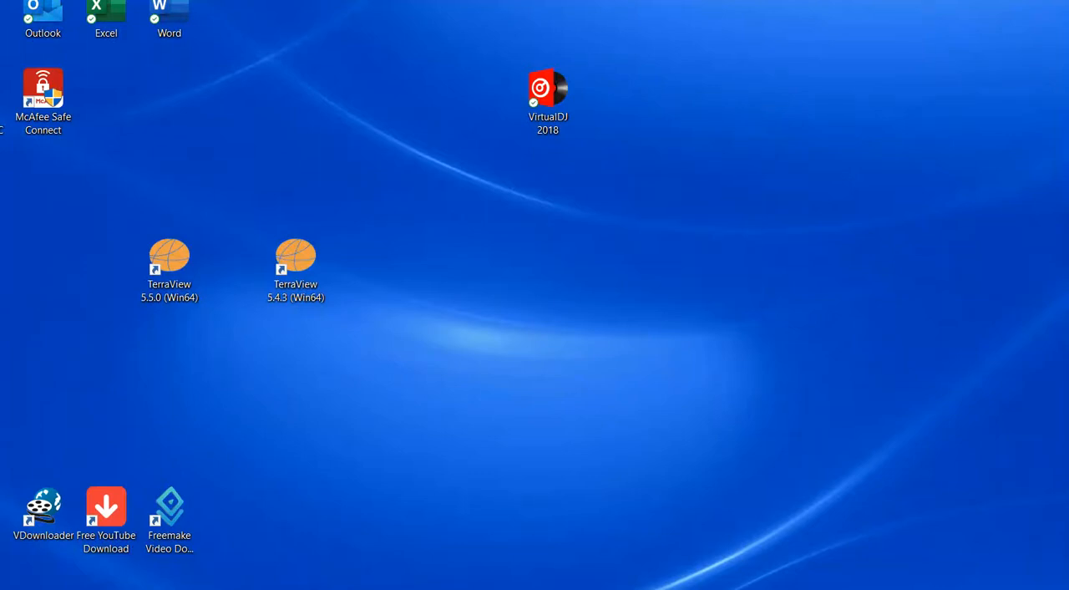